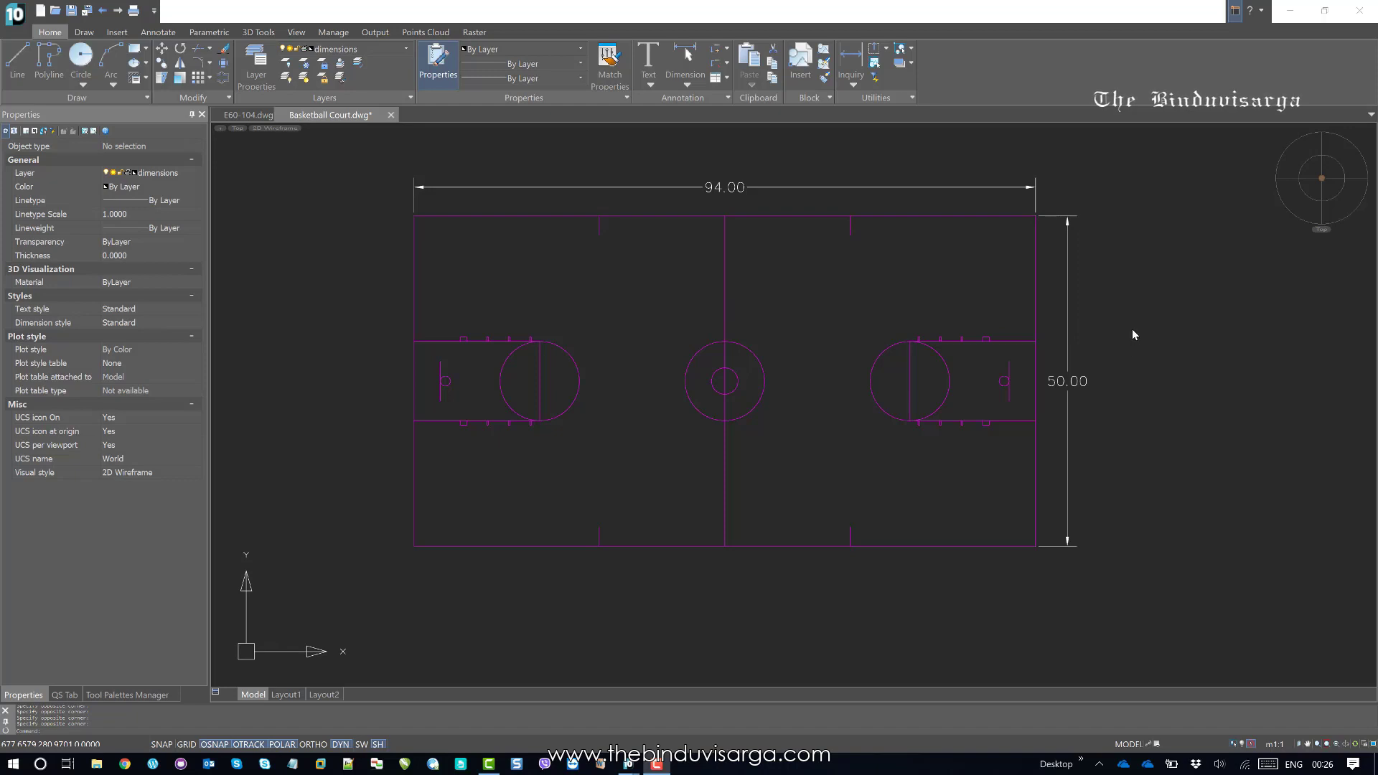
Step: Examine the lines that make up the basketball court drawing, including the short sideline ticks
left_click(1315, 678)
left_click(1151, 379)
middle_click_drag(1114, 380, 1006, 349)
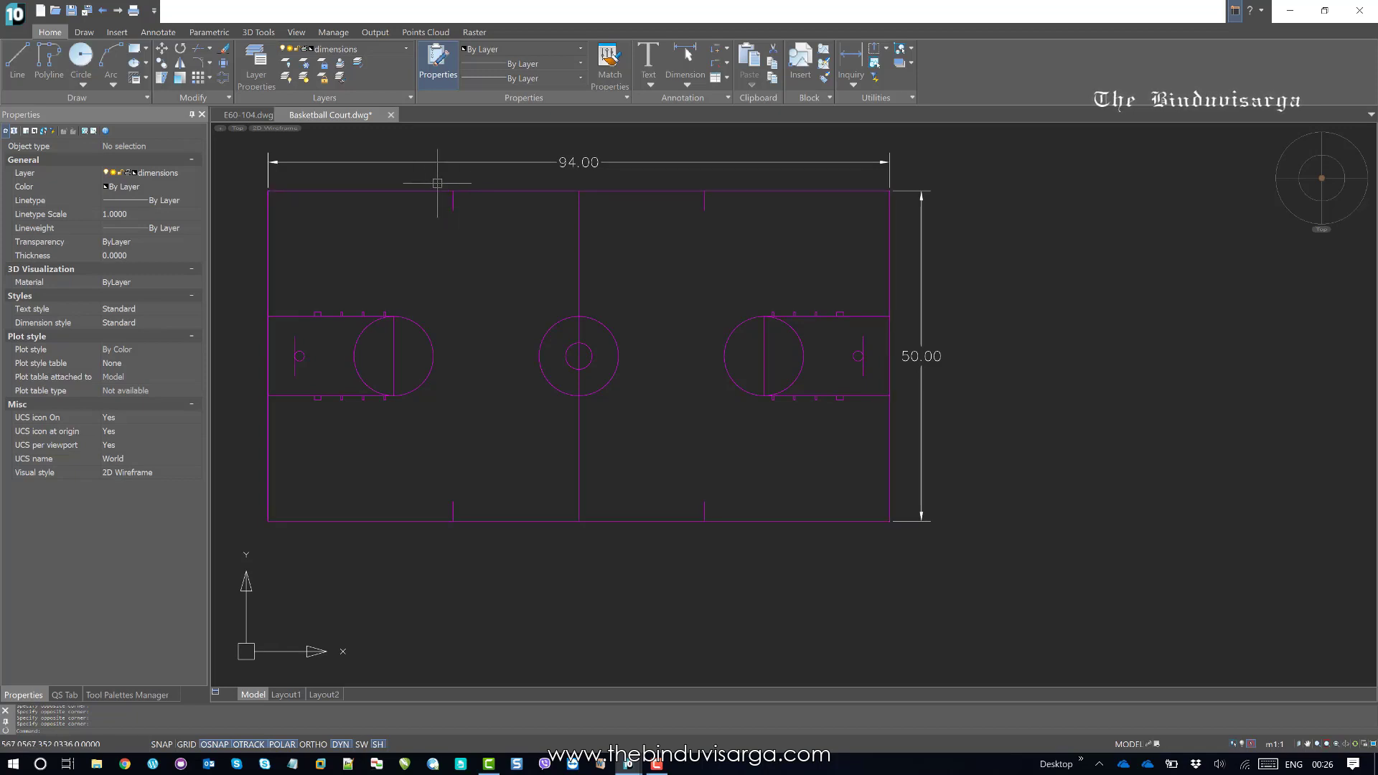
left_click(453, 200)
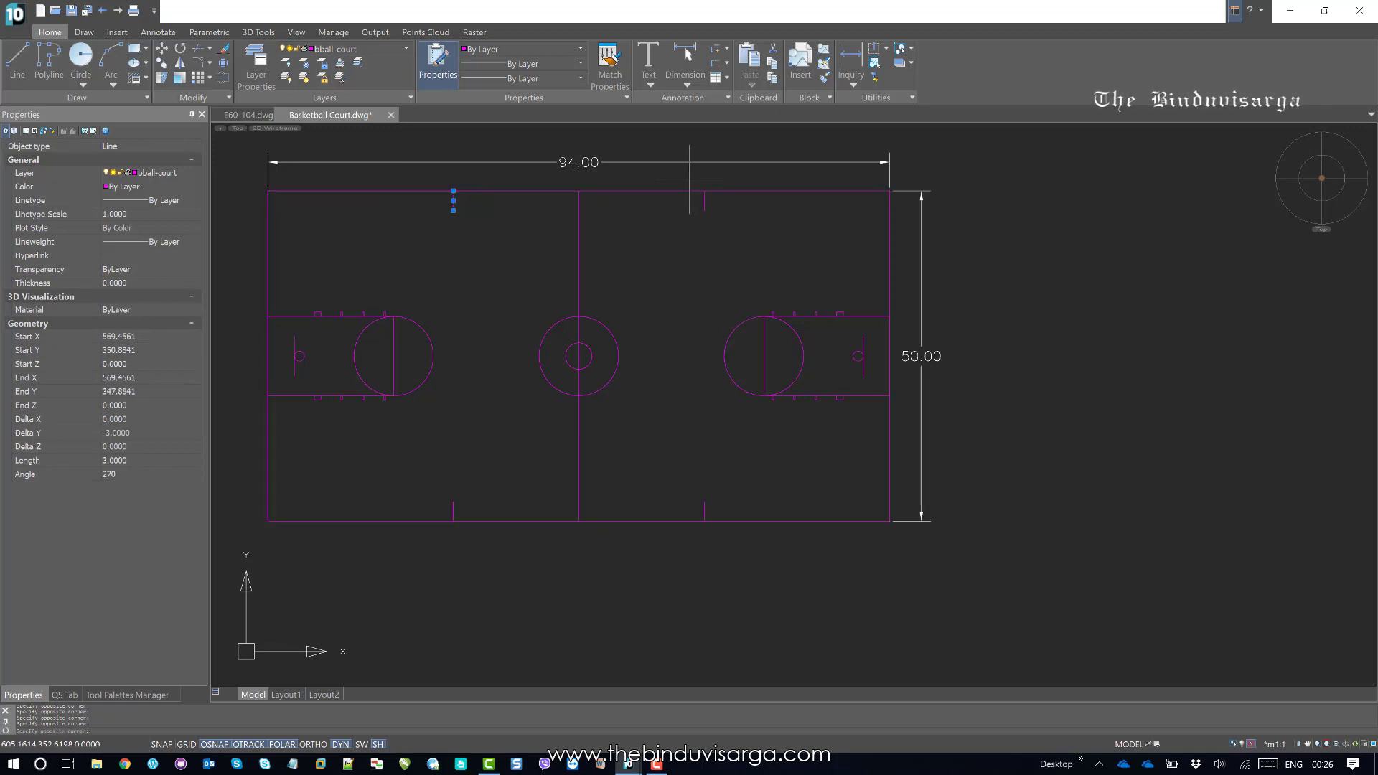
key("Escape")
key("Escape")
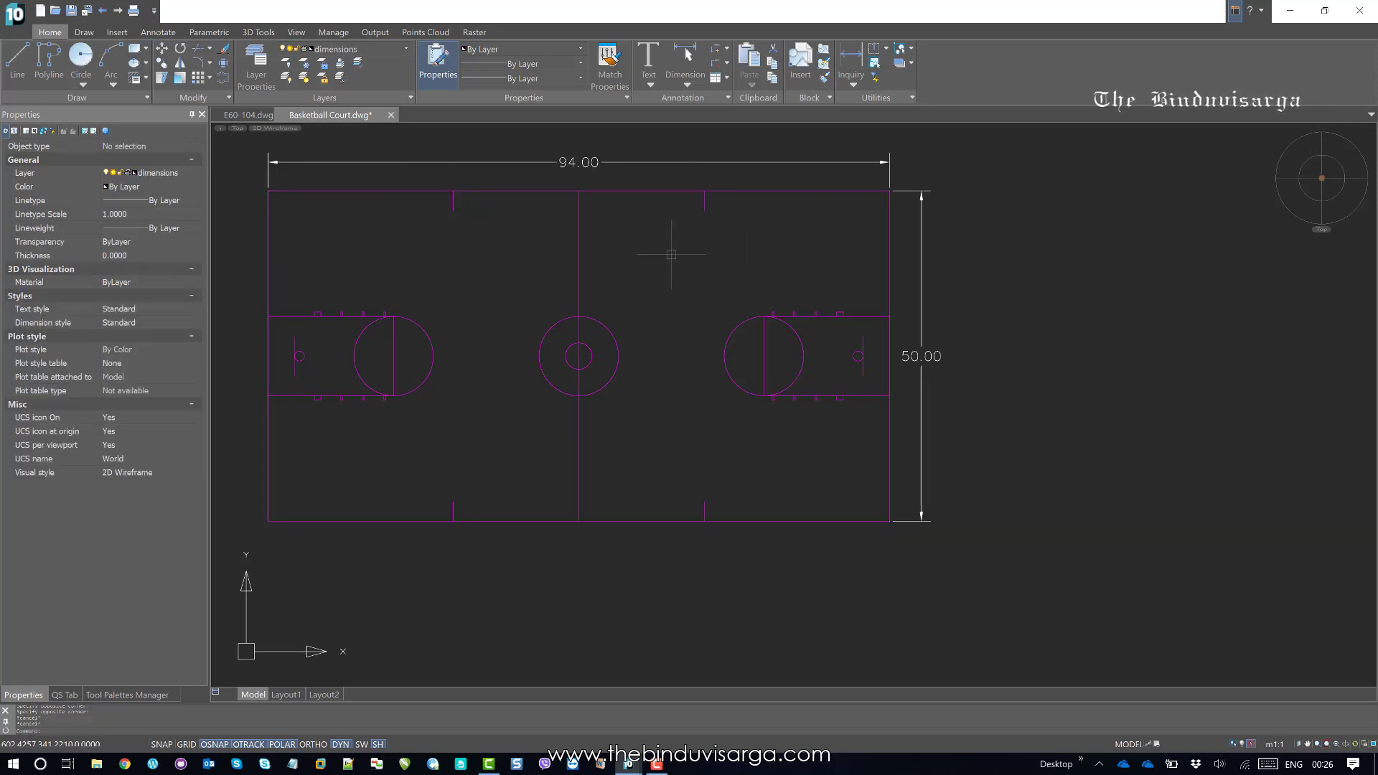
left_click(639, 245)
left_click(500, 241)
key("Escape")
key("Escape")
left_click(435, 466)
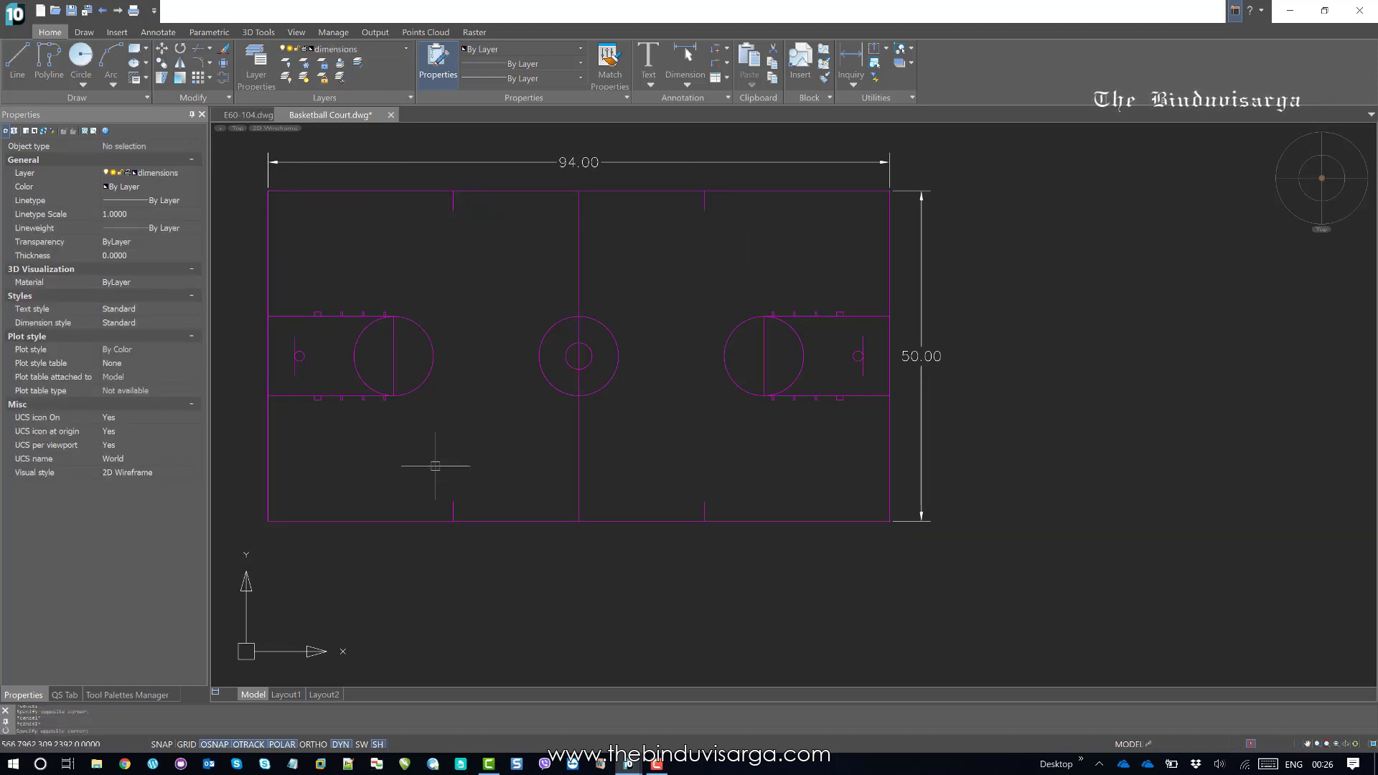
left_click(472, 547)
key("Escape")
middle_click_drag(648, 336, 651, 364)
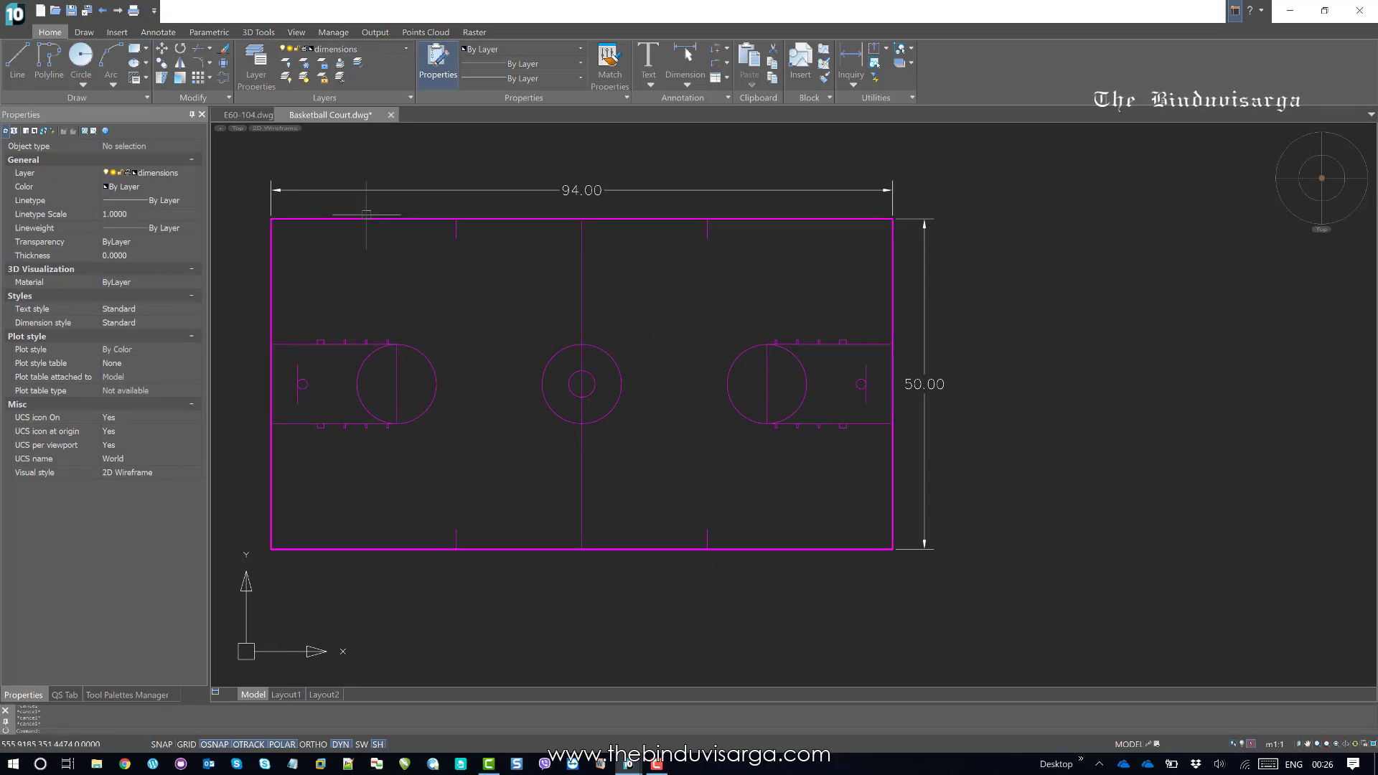
Step: Set up a new table loaded from base, using the List of Line template in Data Extraction
left_click(158, 32)
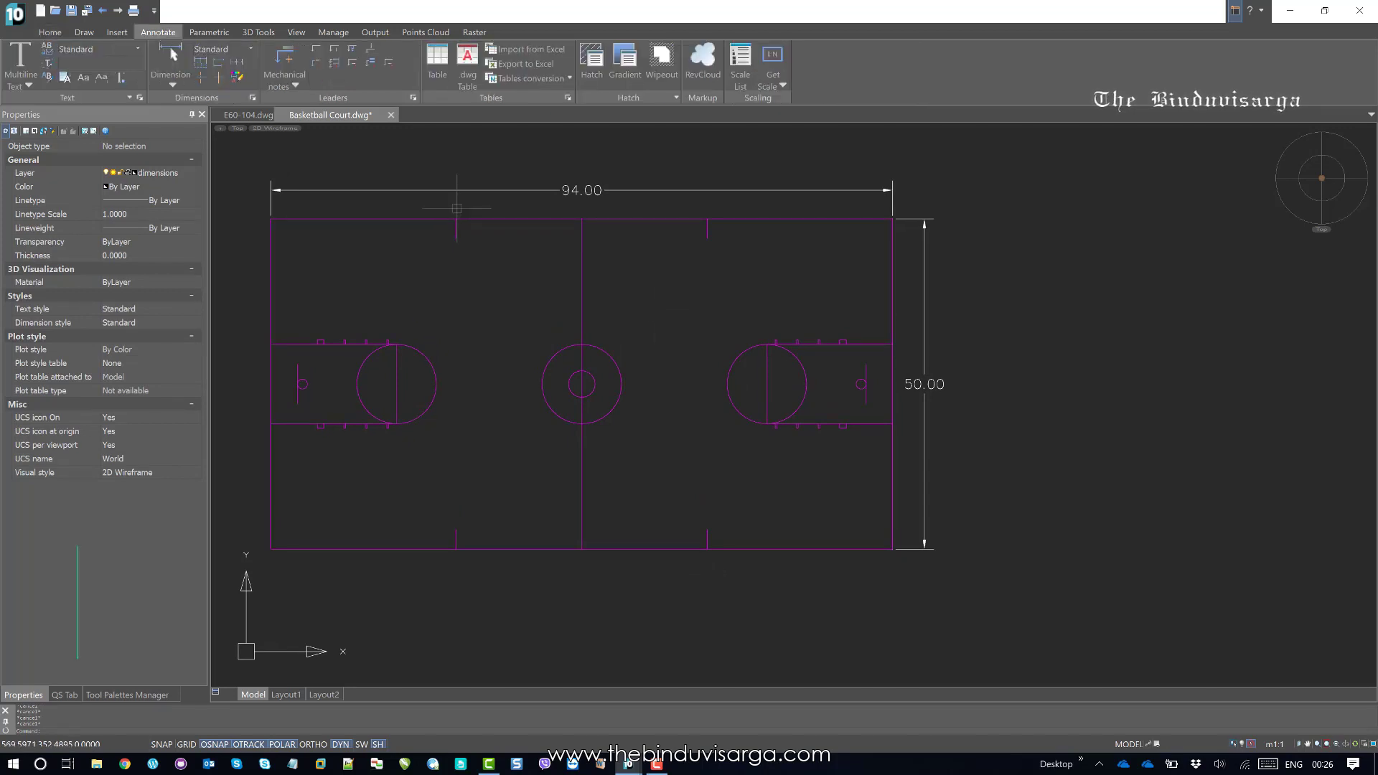
left_click(438, 62)
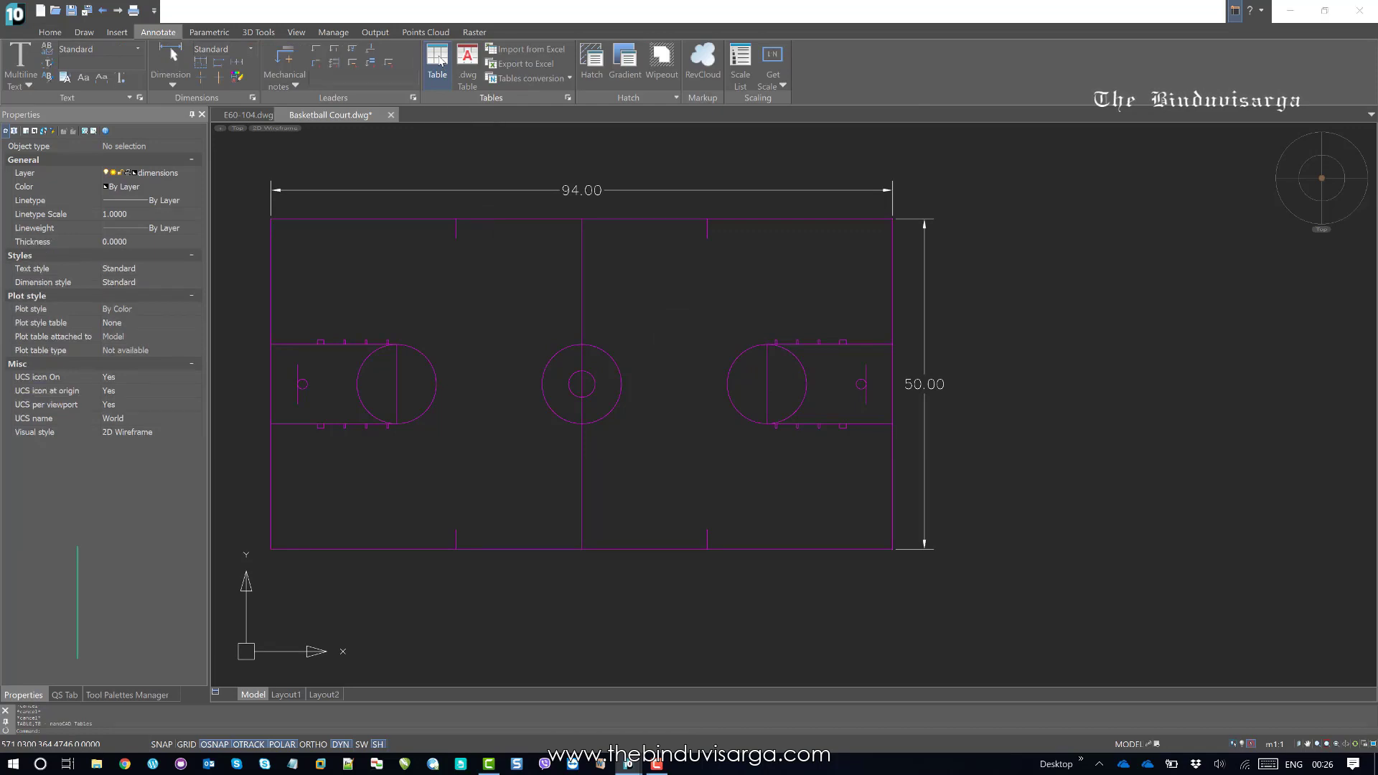
left_click_drag(618, 163, 530, 146)
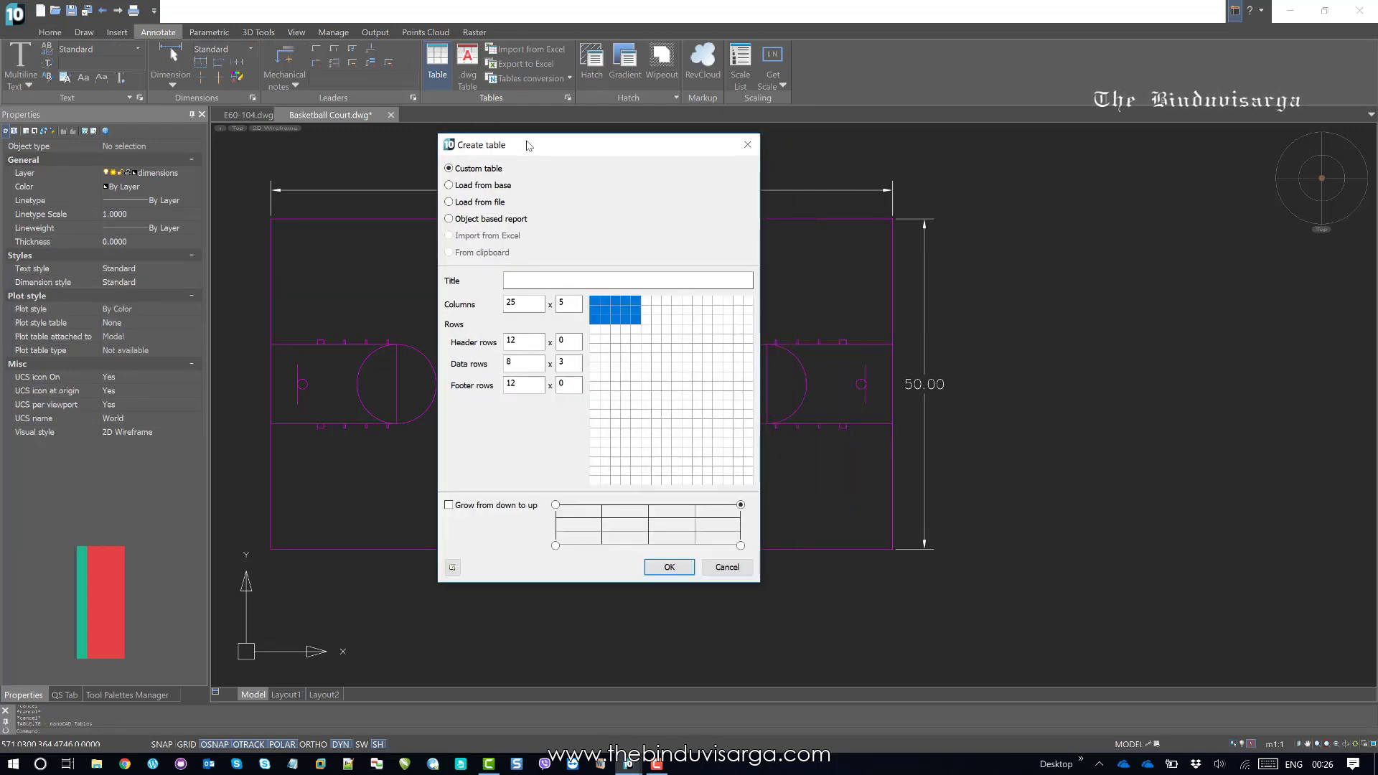
left_click(484, 186)
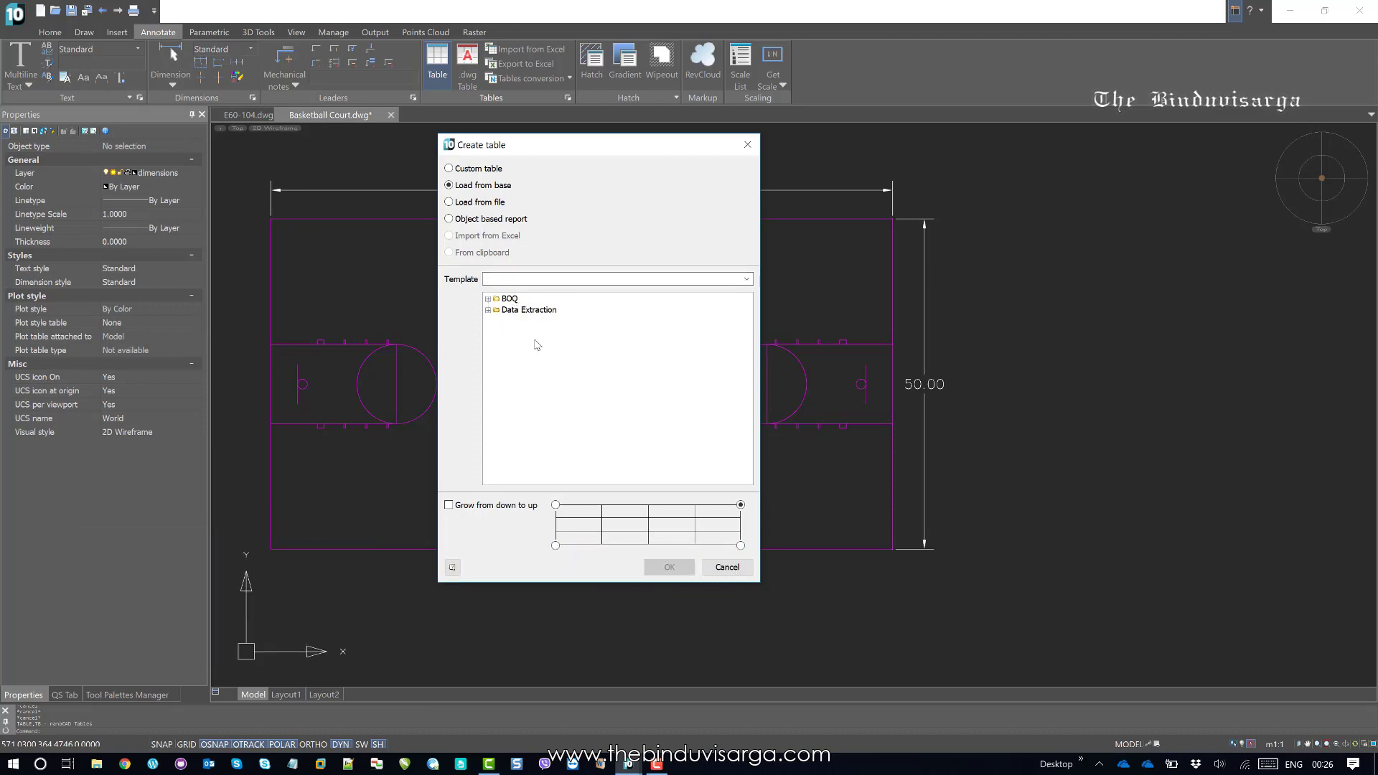
left_click(489, 310)
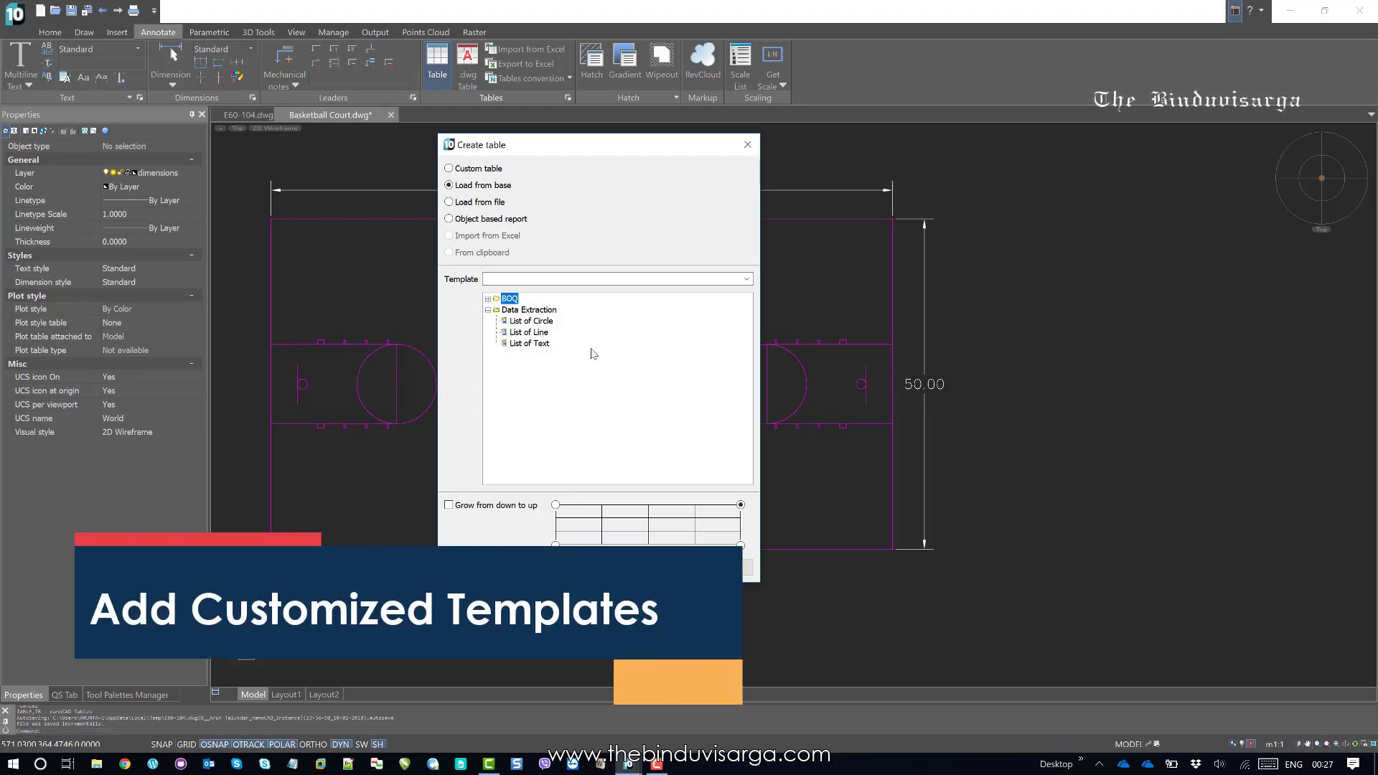
left_click(540, 333)
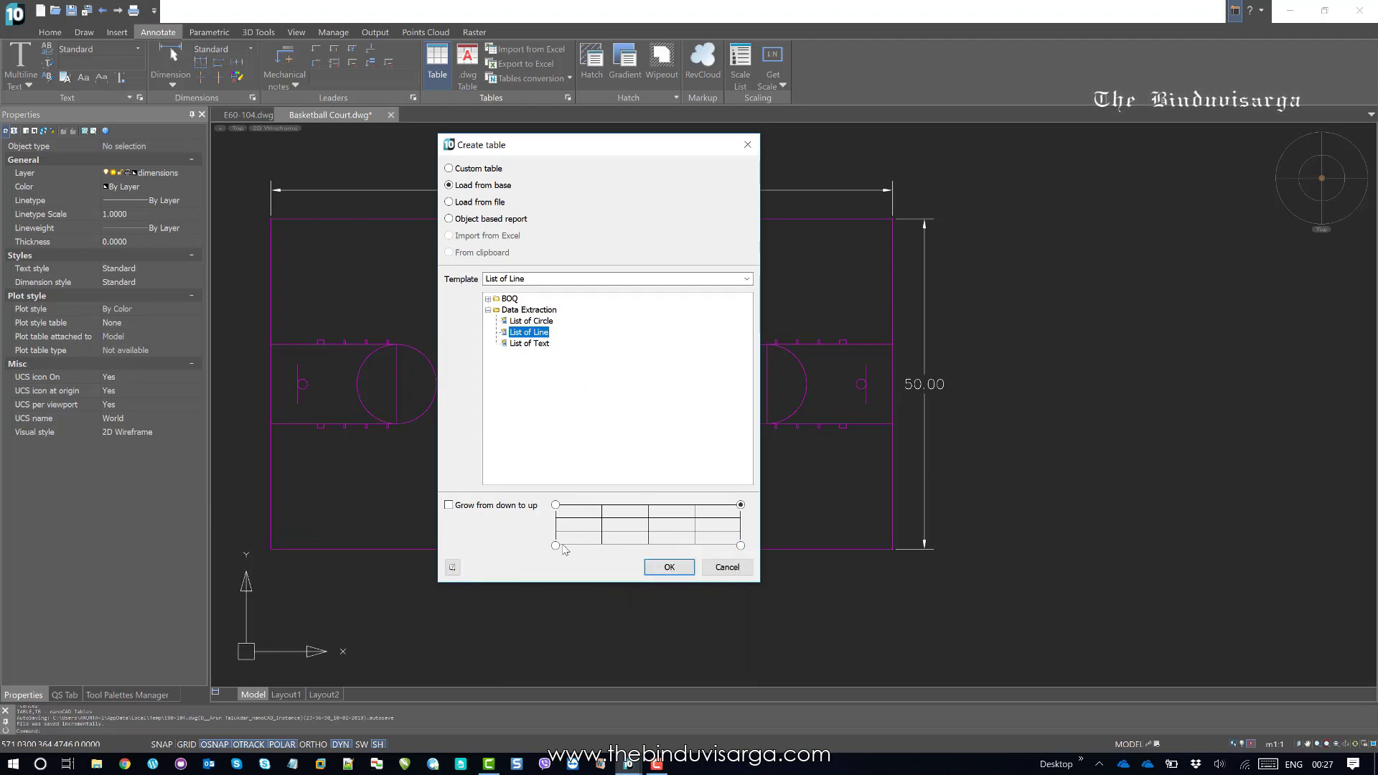
left_click(555, 546)
Step: Confirm the template and place the List of Line table beside the basketball court
left_click(669, 567)
scroll(769, 419, "down", 2)
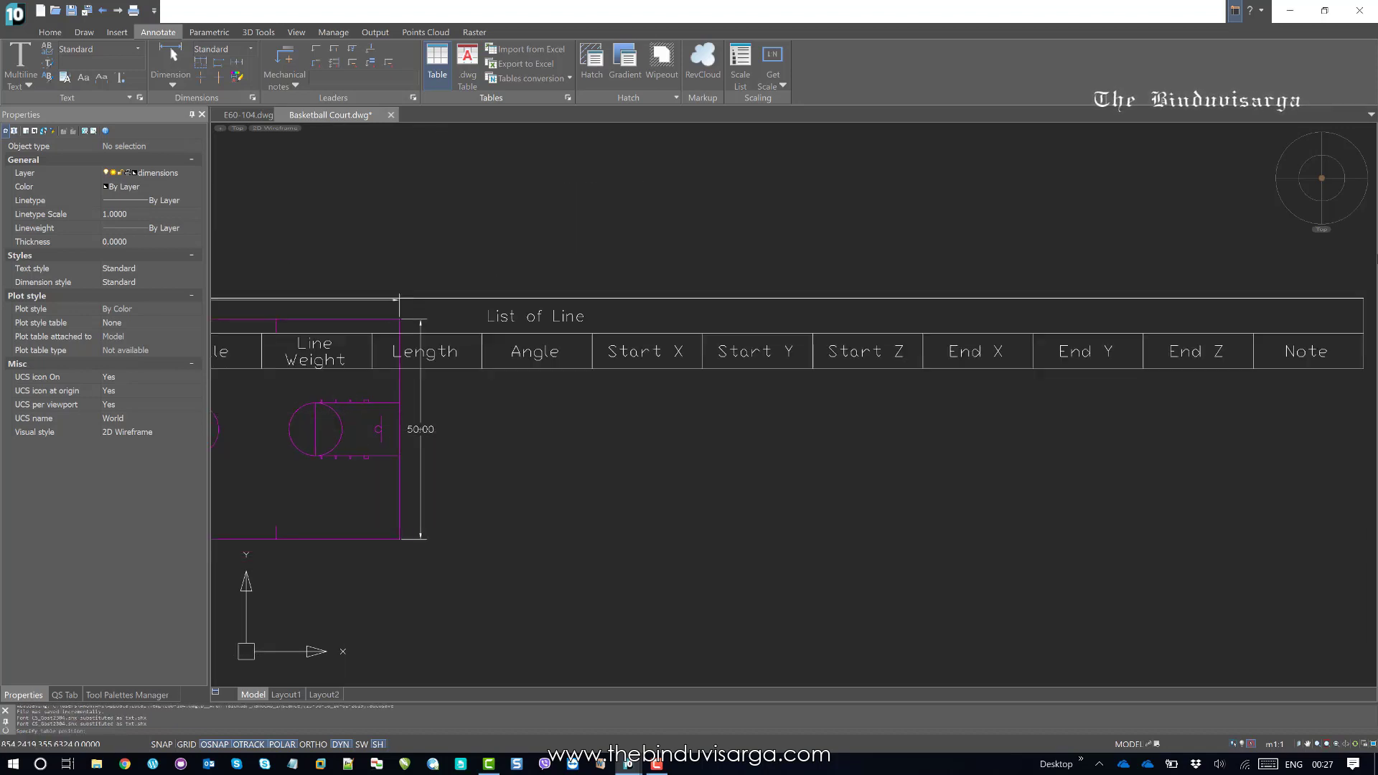
scroll(995, 227, "down", 2)
scroll(995, 228, "down", 2)
middle_click_drag(1219, 235, 1072, 316)
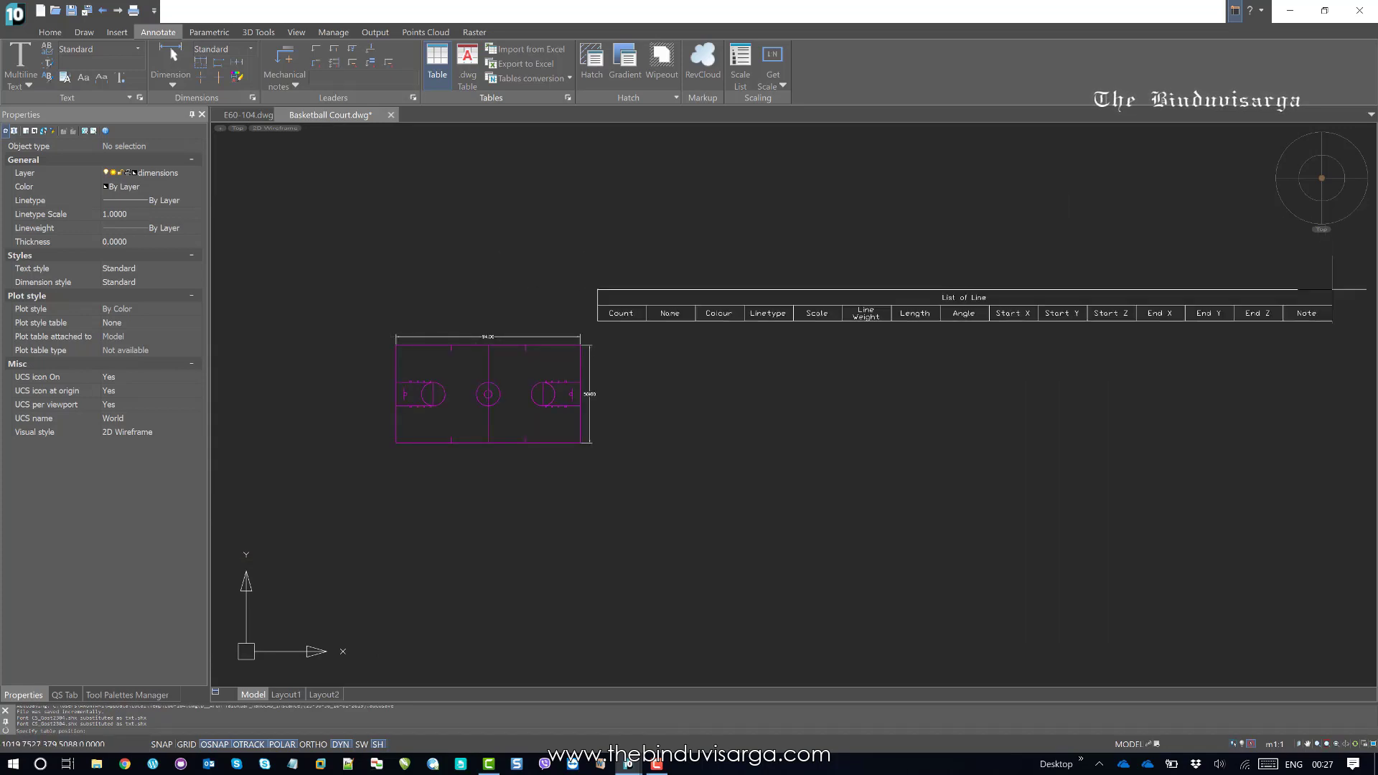
left_click(1352, 281)
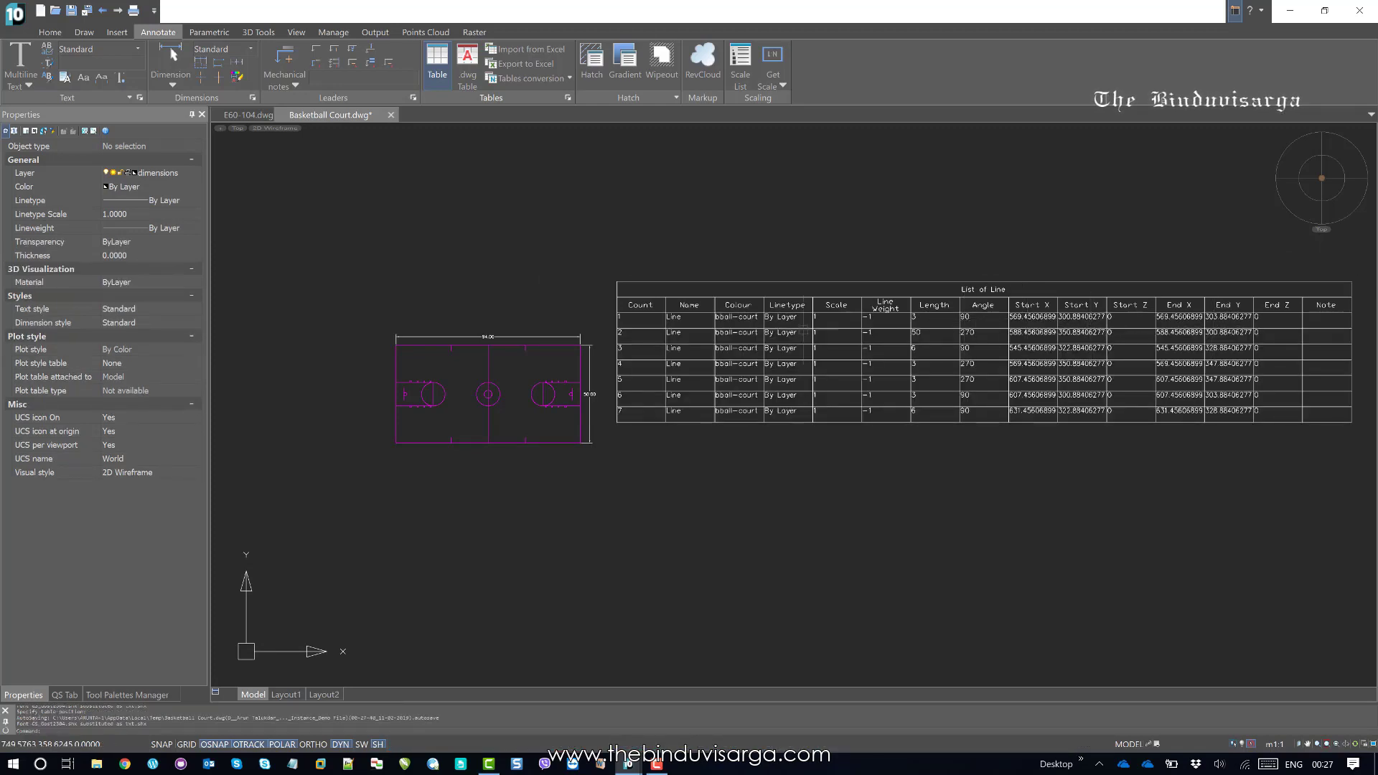
Step: Examine the rows and columns of the line table against the court drawing
middle_click_drag(825, 330, 768, 320)
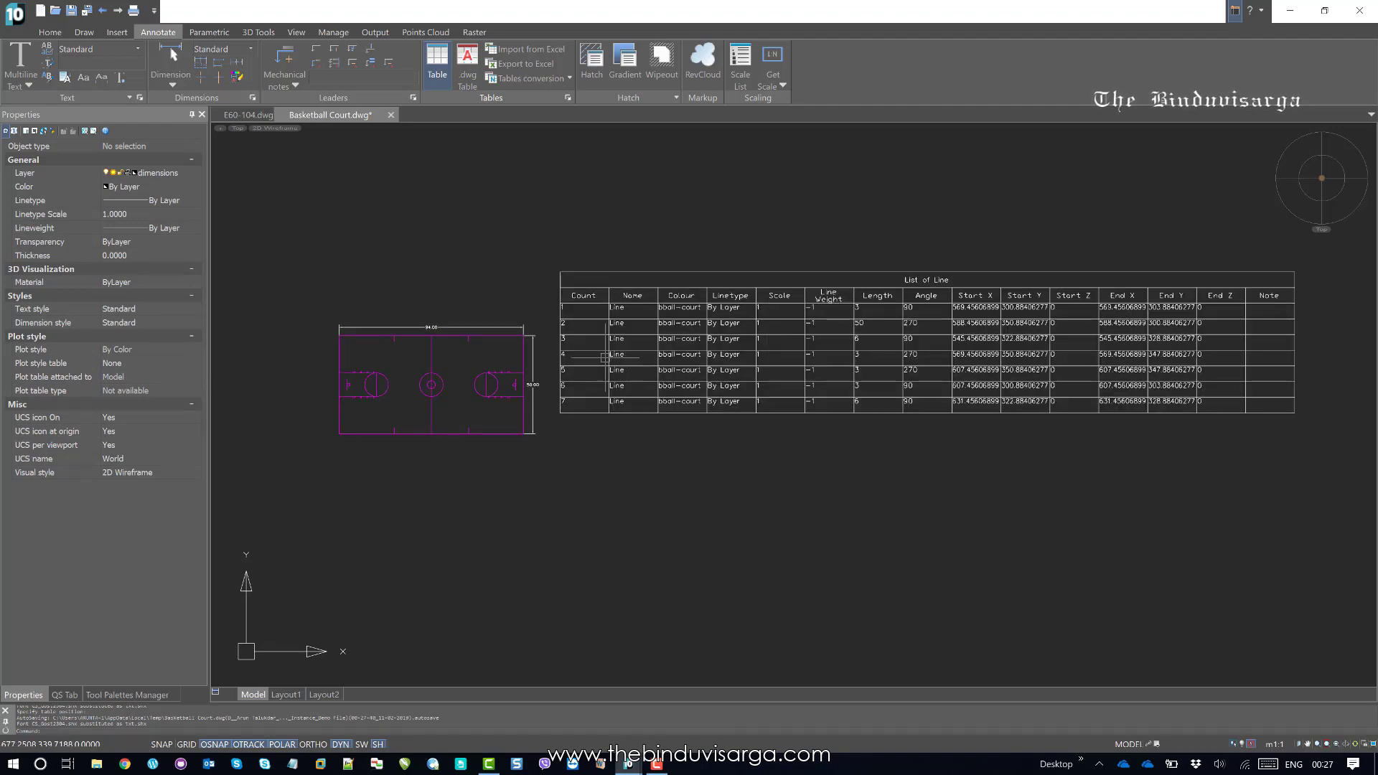
middle_click_drag(613, 337, 567, 346)
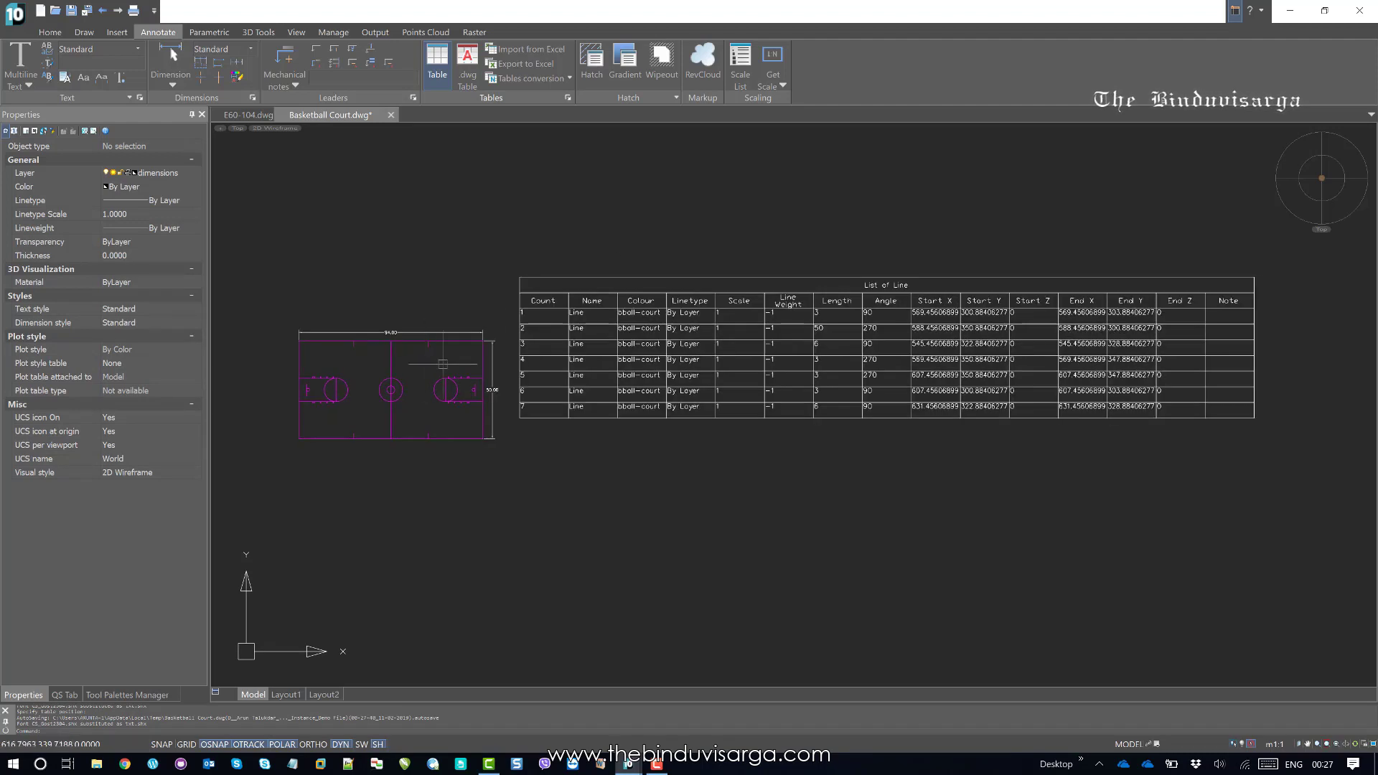
middle_click_drag(970, 397, 922, 402)
scroll(632, 305, "up", 2)
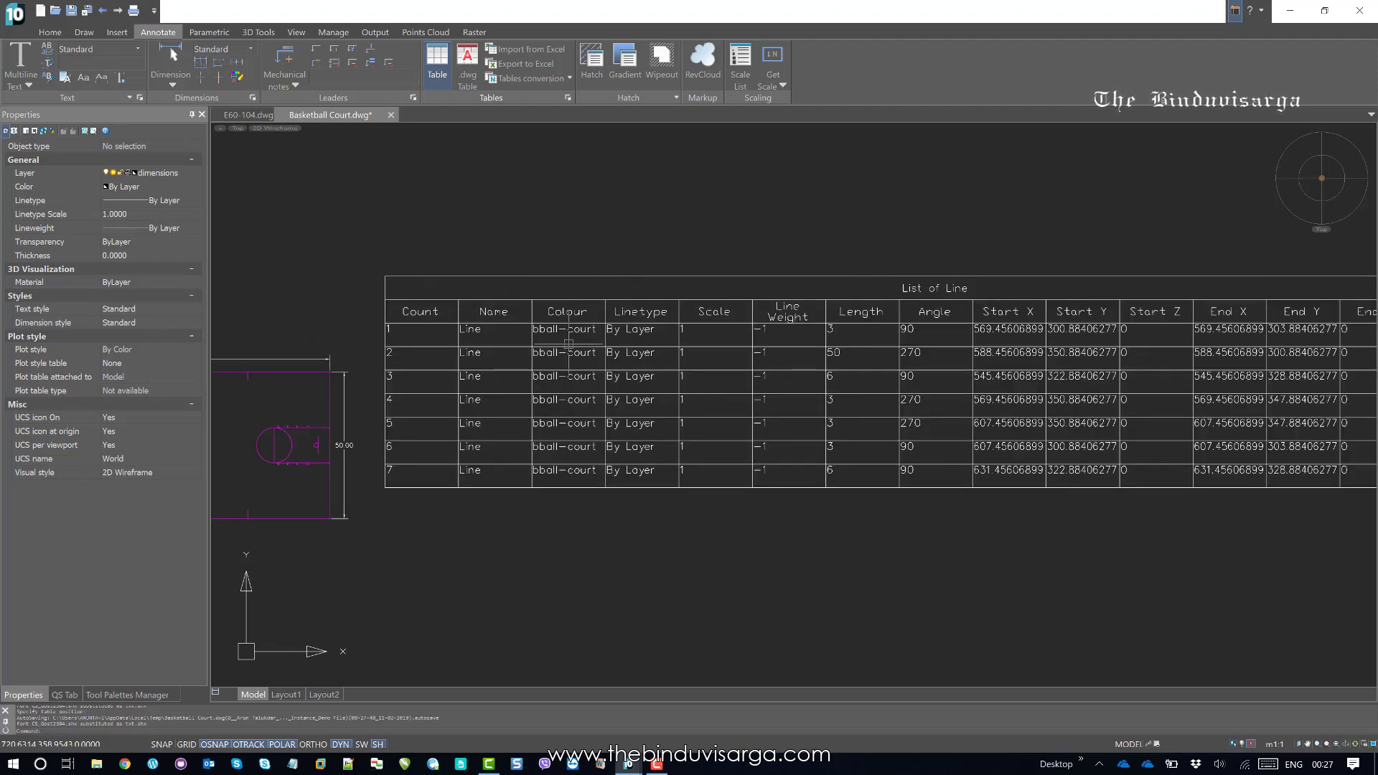
middle_click_drag(933, 434, 717, 410)
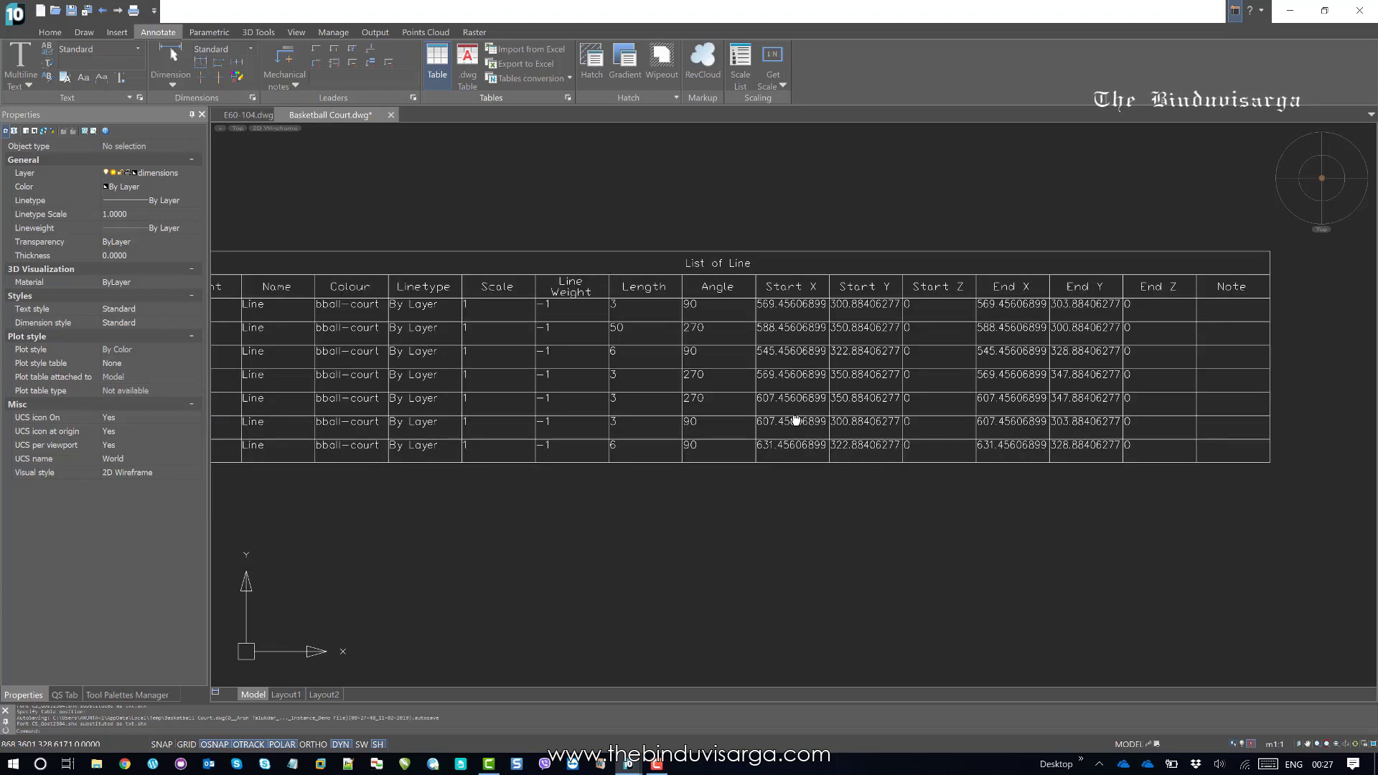
middle_click_drag(710, 333, 805, 351)
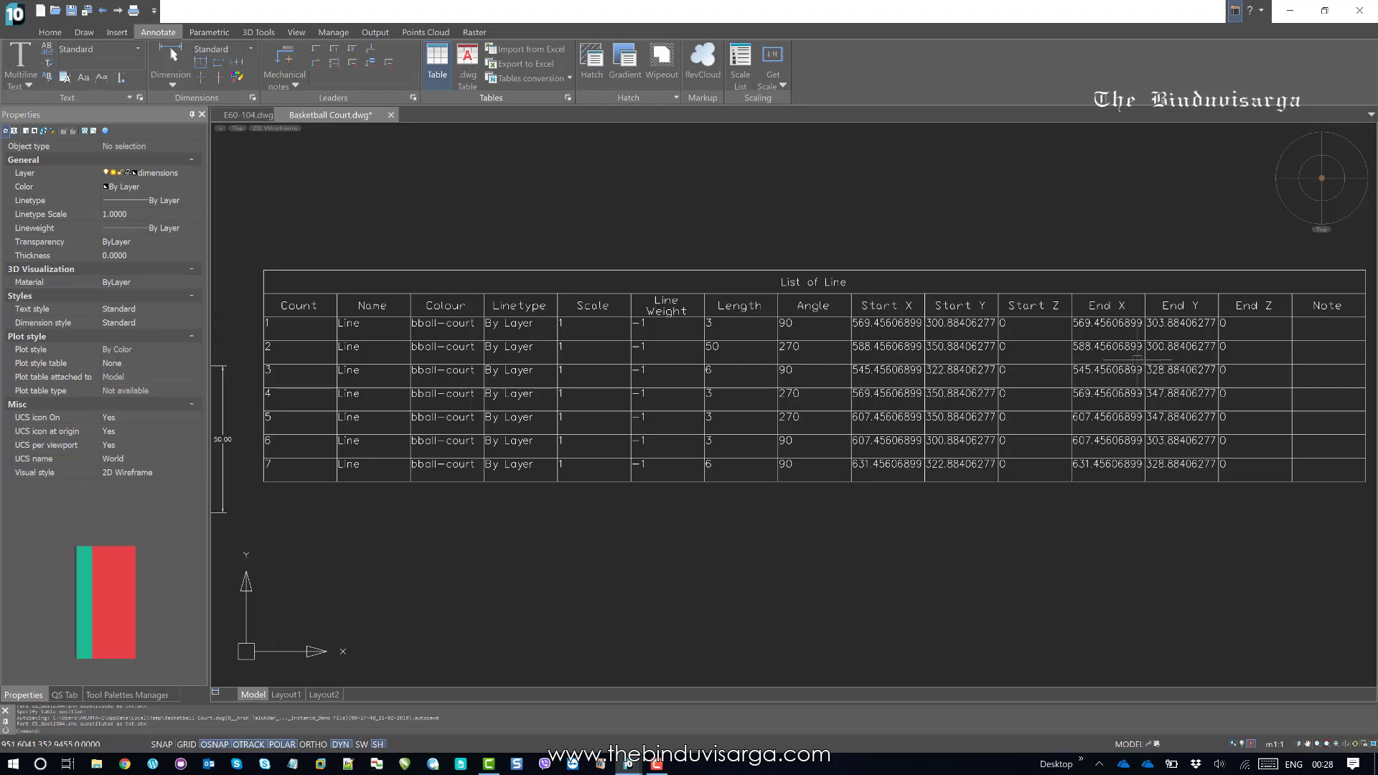
scroll(1053, 316, "down", 2)
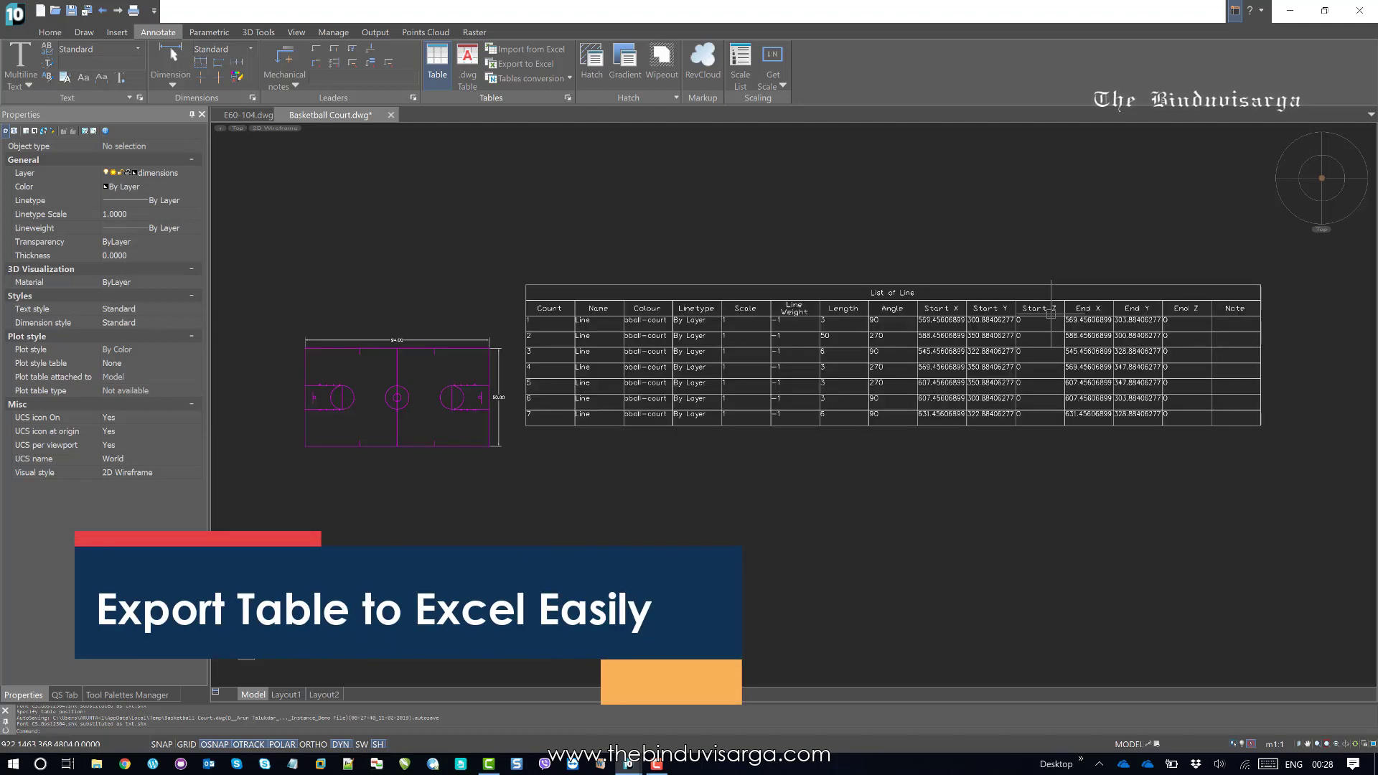
middle_click_drag(910, 357, 957, 351)
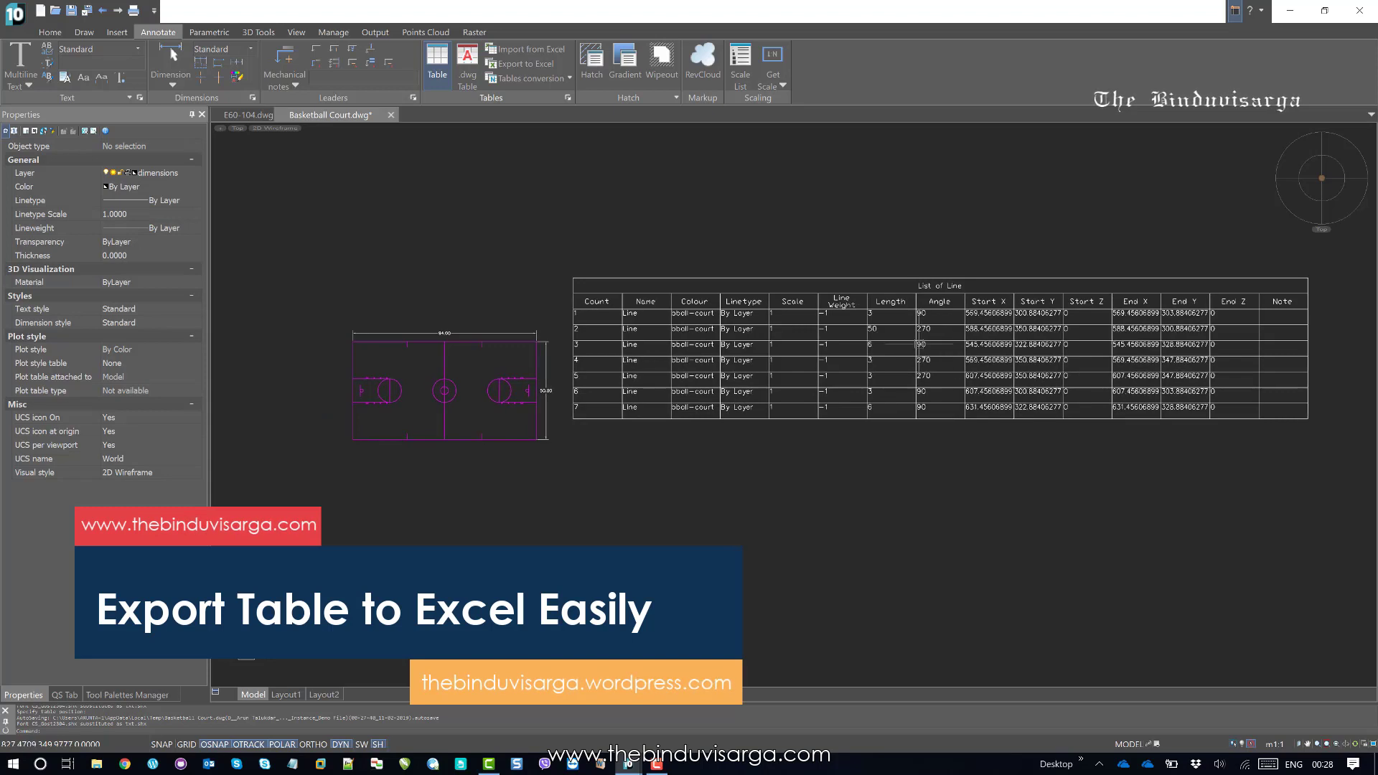
middle_click_drag(856, 363, 854, 322)
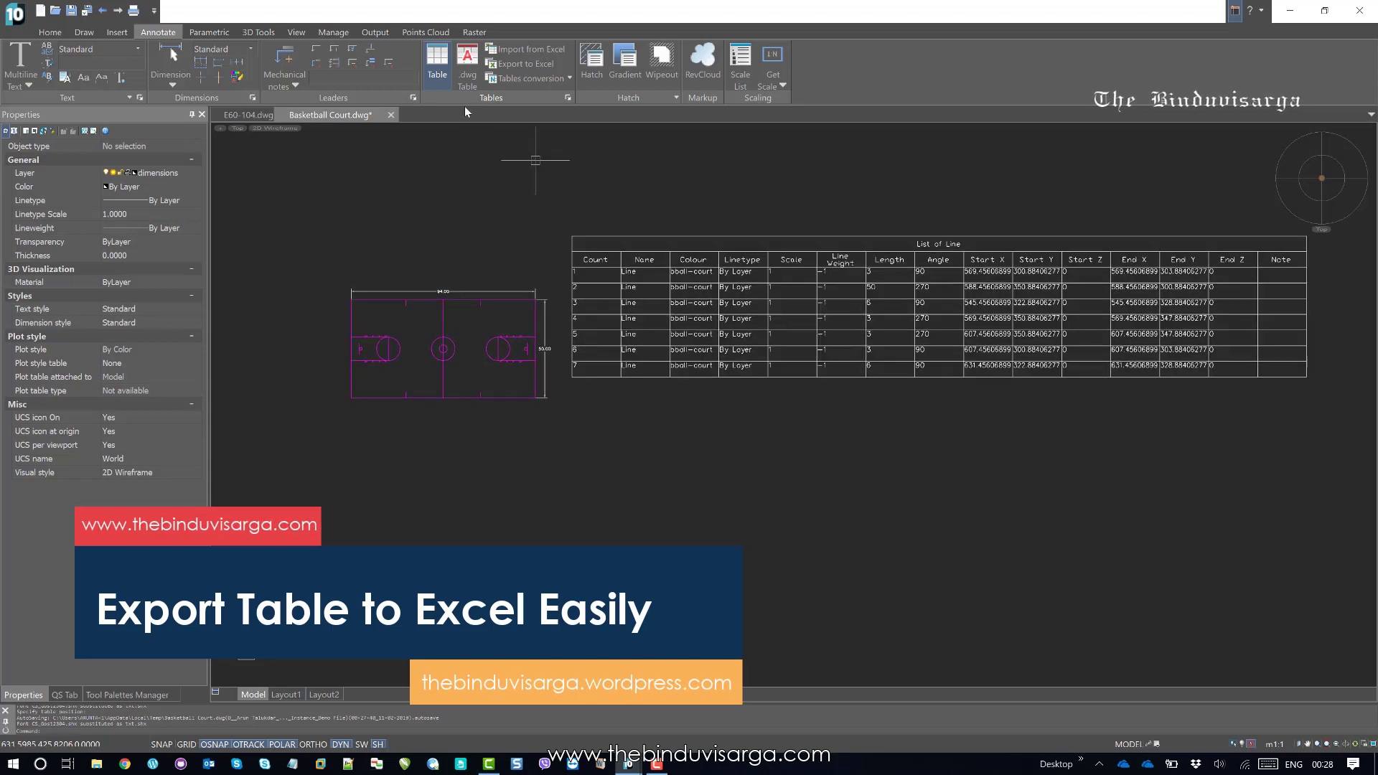
Step: Insert a table from the List of Circle template in Data Extraction, placed below the line table
left_click(437, 72)
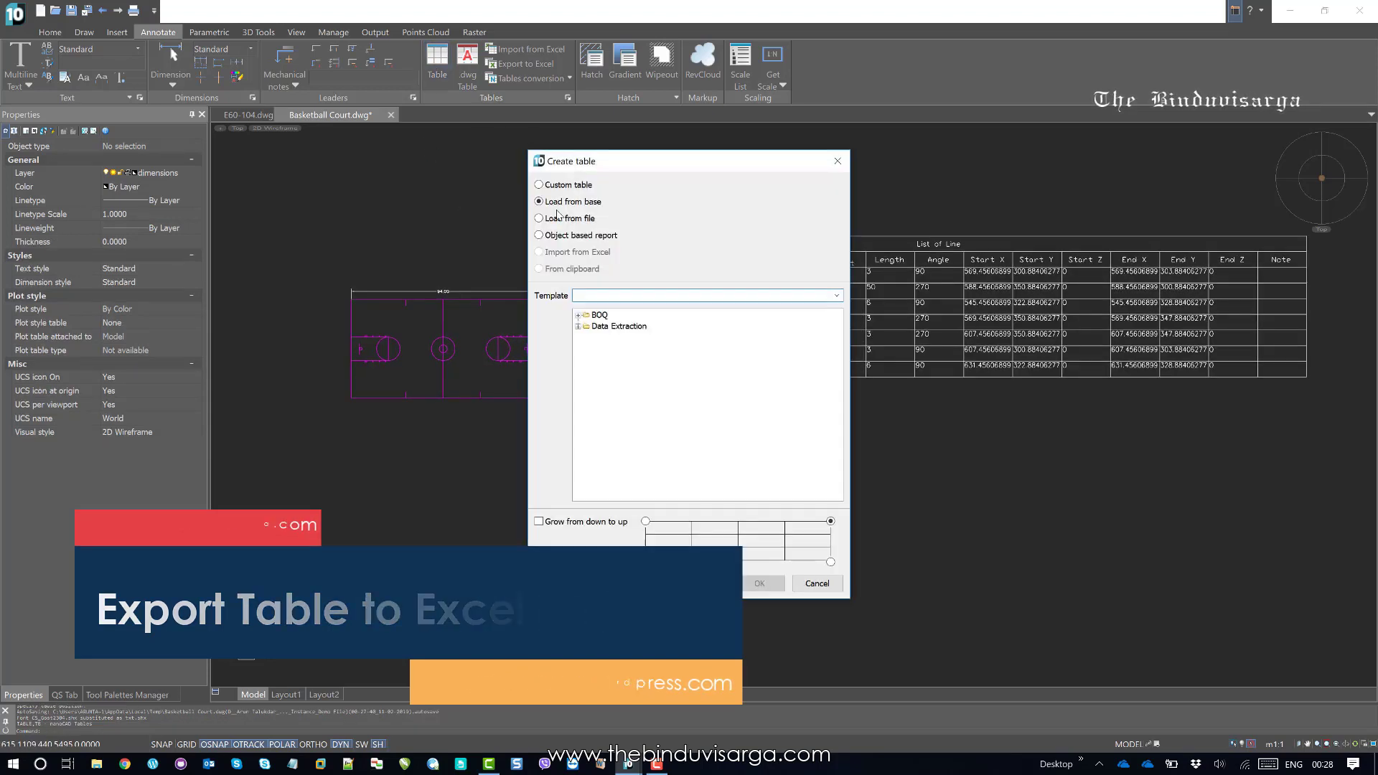
left_click_drag(679, 166, 616, 153)
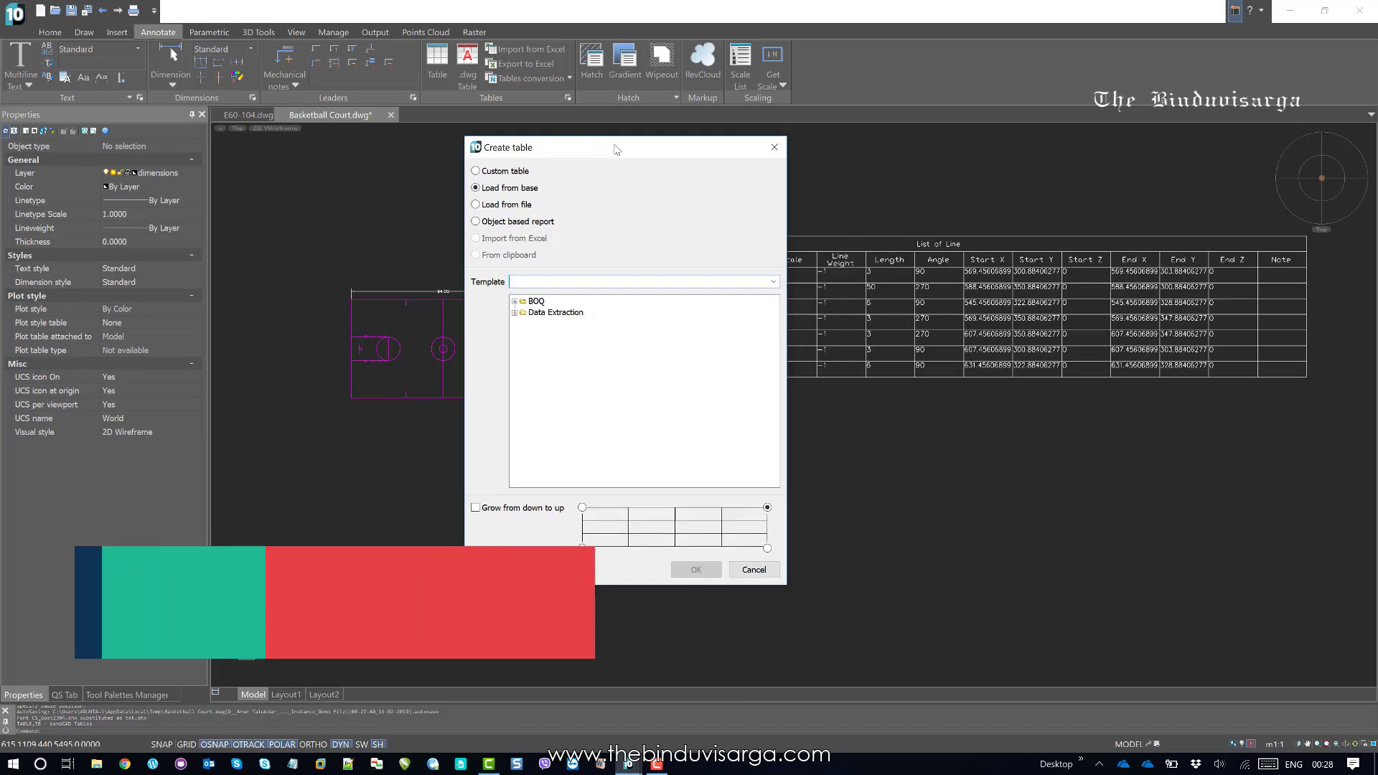
left_click(515, 313)
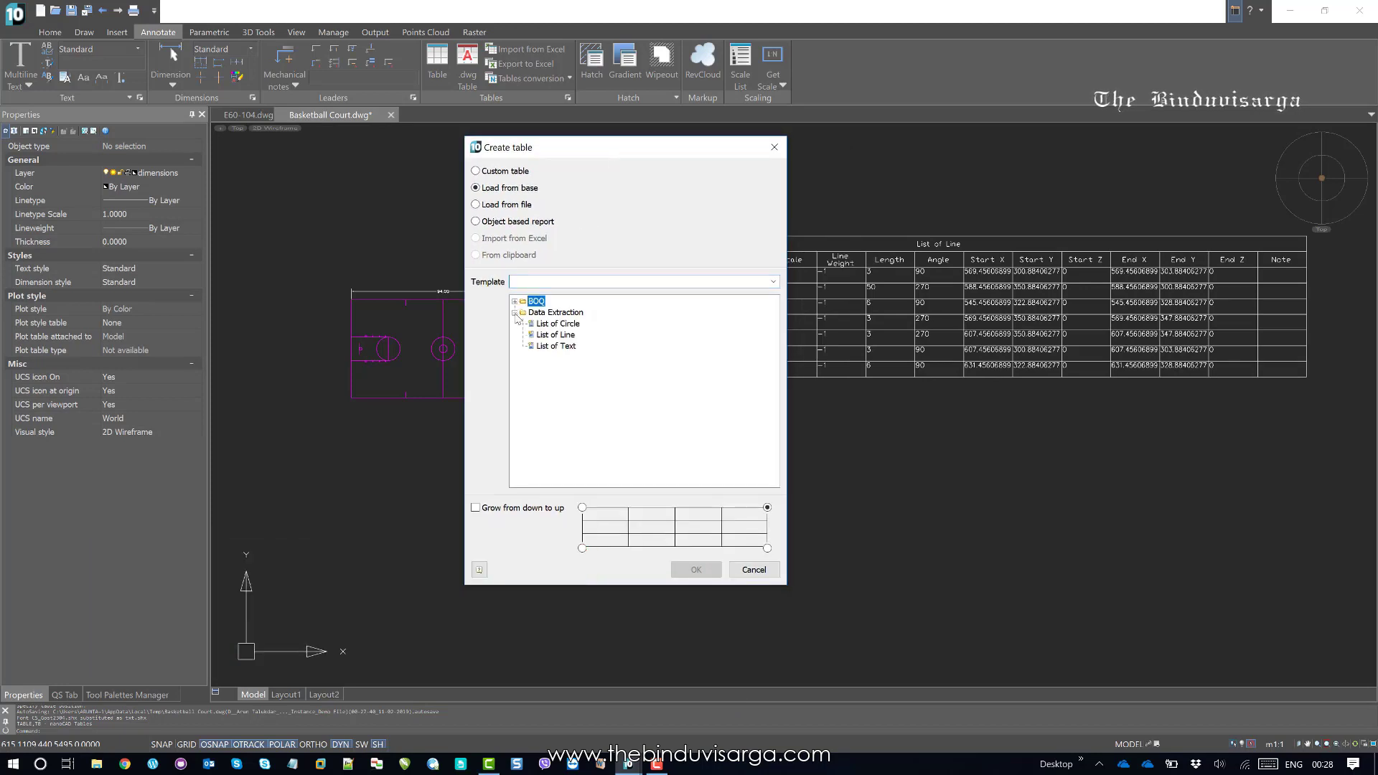
left_click(563, 324)
left_click(695, 569)
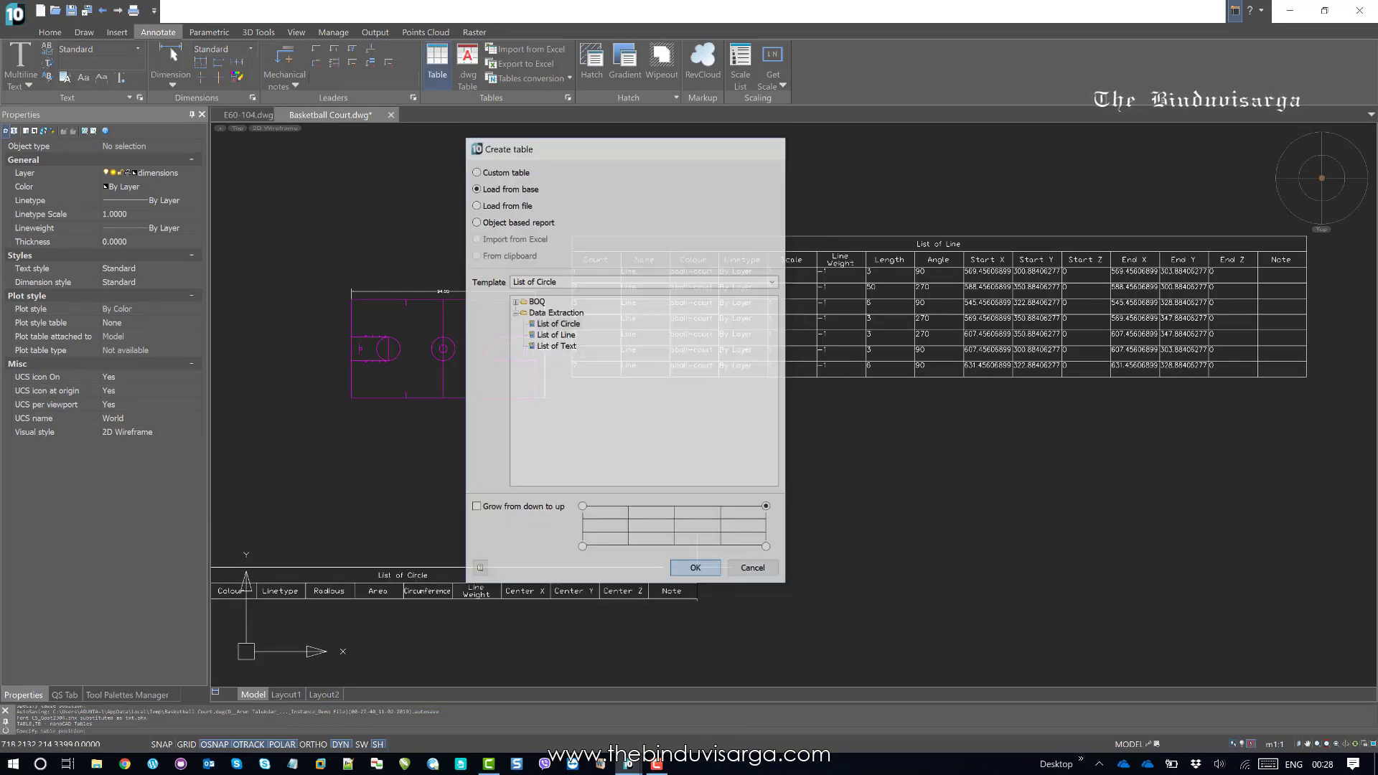
middle_click_drag(1011, 493, 829, 440)
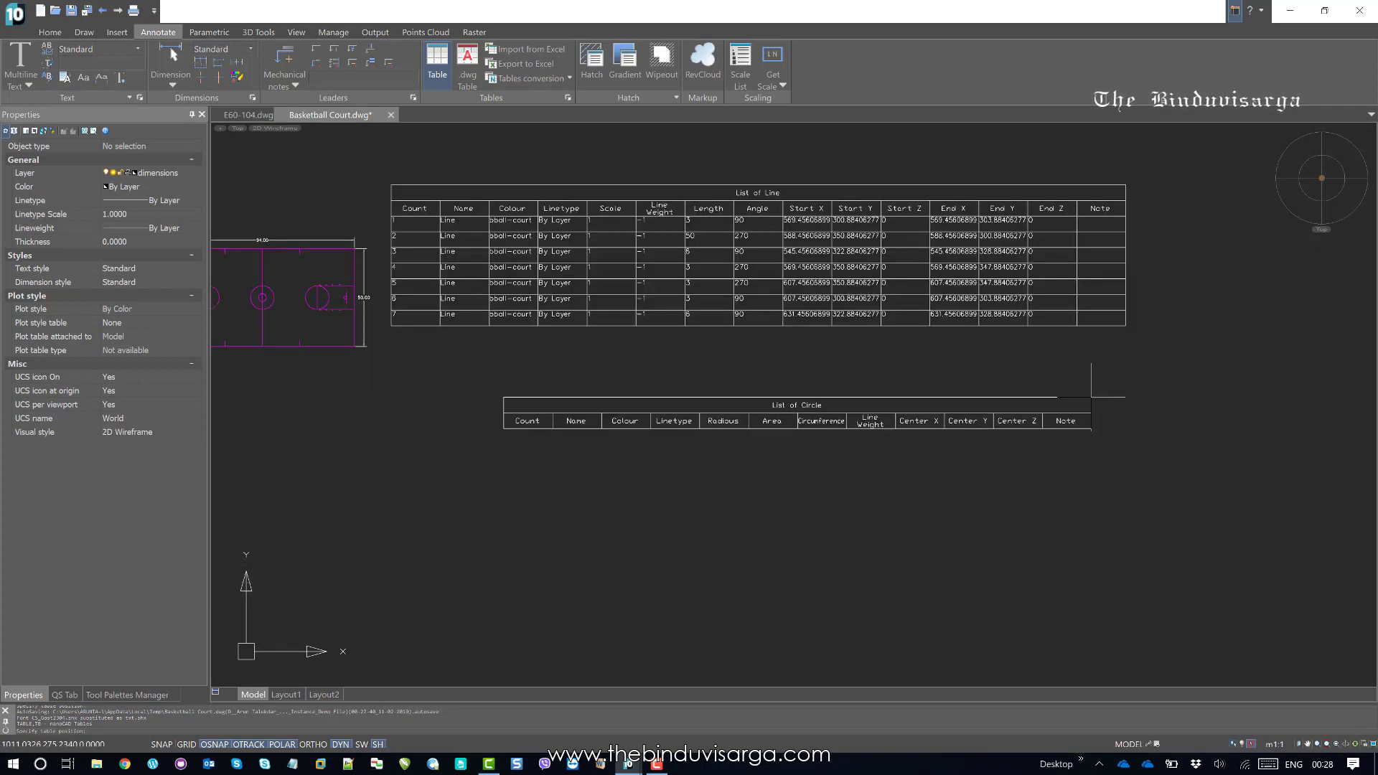
left_click(1074, 393)
middle_click_drag(708, 380, 722, 378)
mouse_move(614, 380)
middle_mouse_down()
mouse_move(804, 374)
mouse_move(752, 373)
middle_mouse_up()
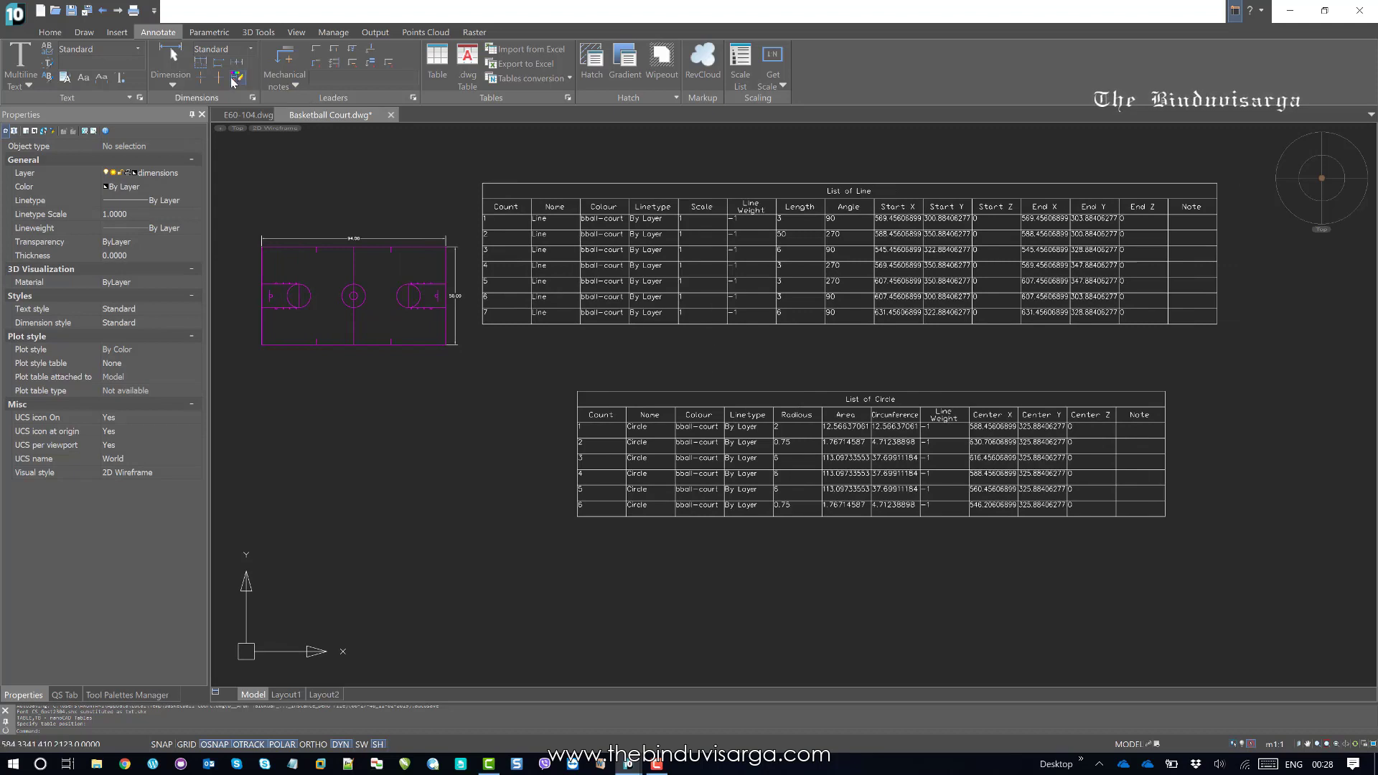
Step: Set up another new table as an object based report with the title Objects List
left_click(437, 61)
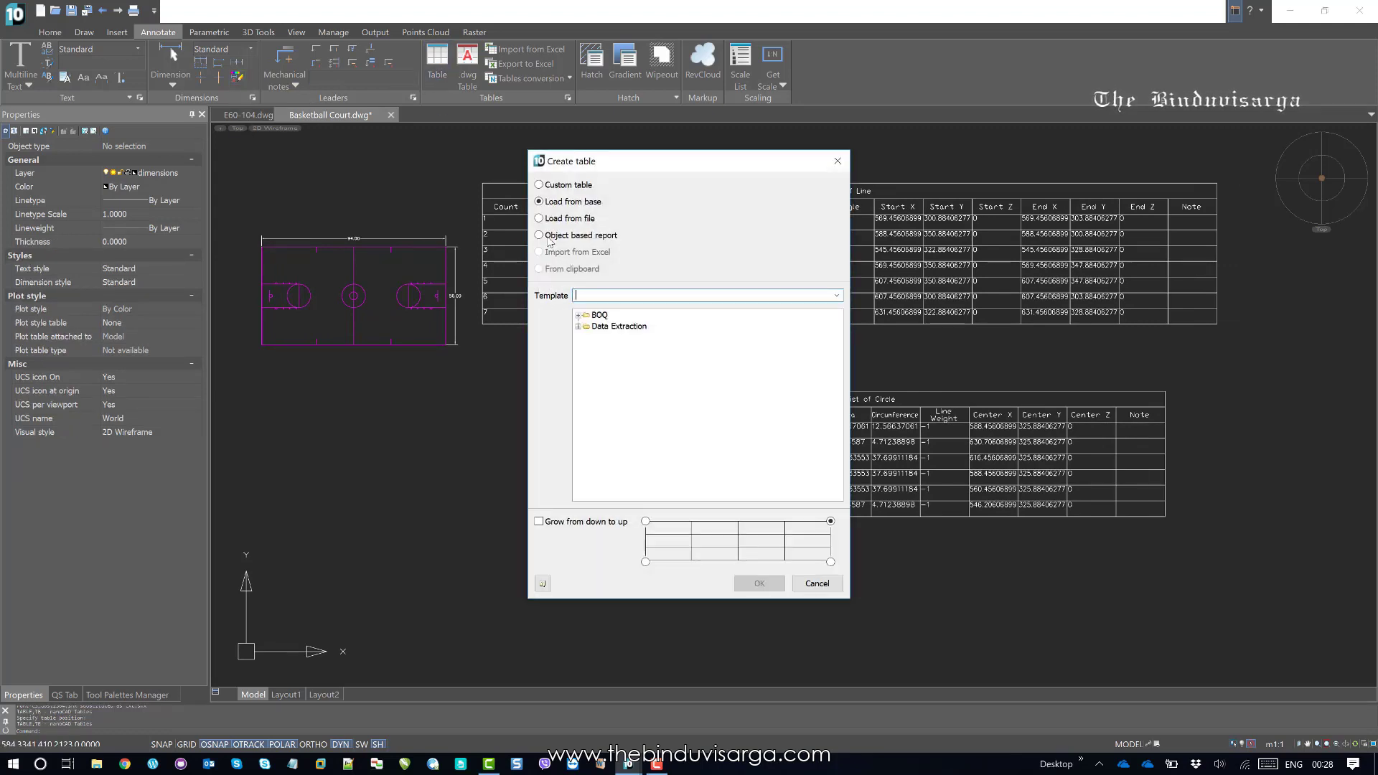
mouse_move(624, 164)
left_mouse_down()
mouse_move(474, 151)
mouse_move(631, 152)
left_mouse_up()
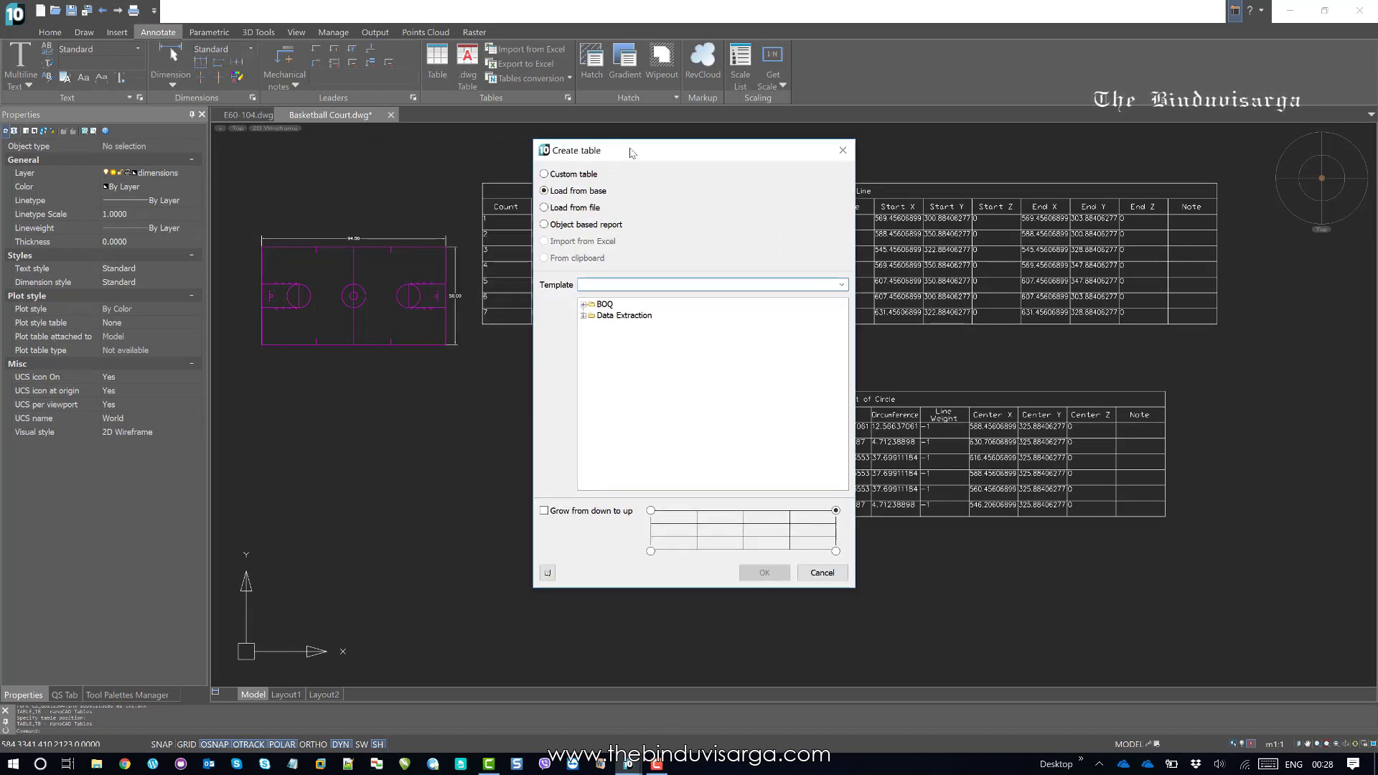
left_click(584, 316)
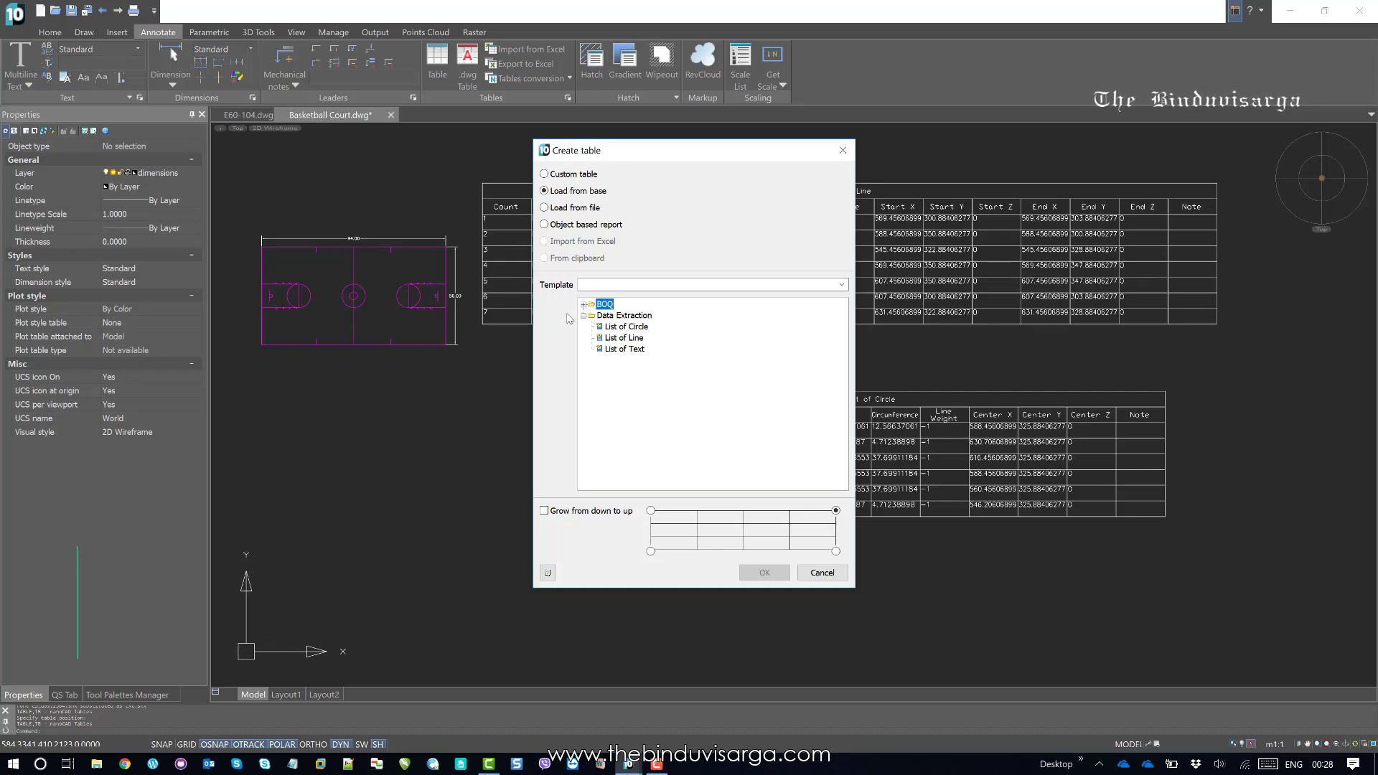
left_click(583, 226)
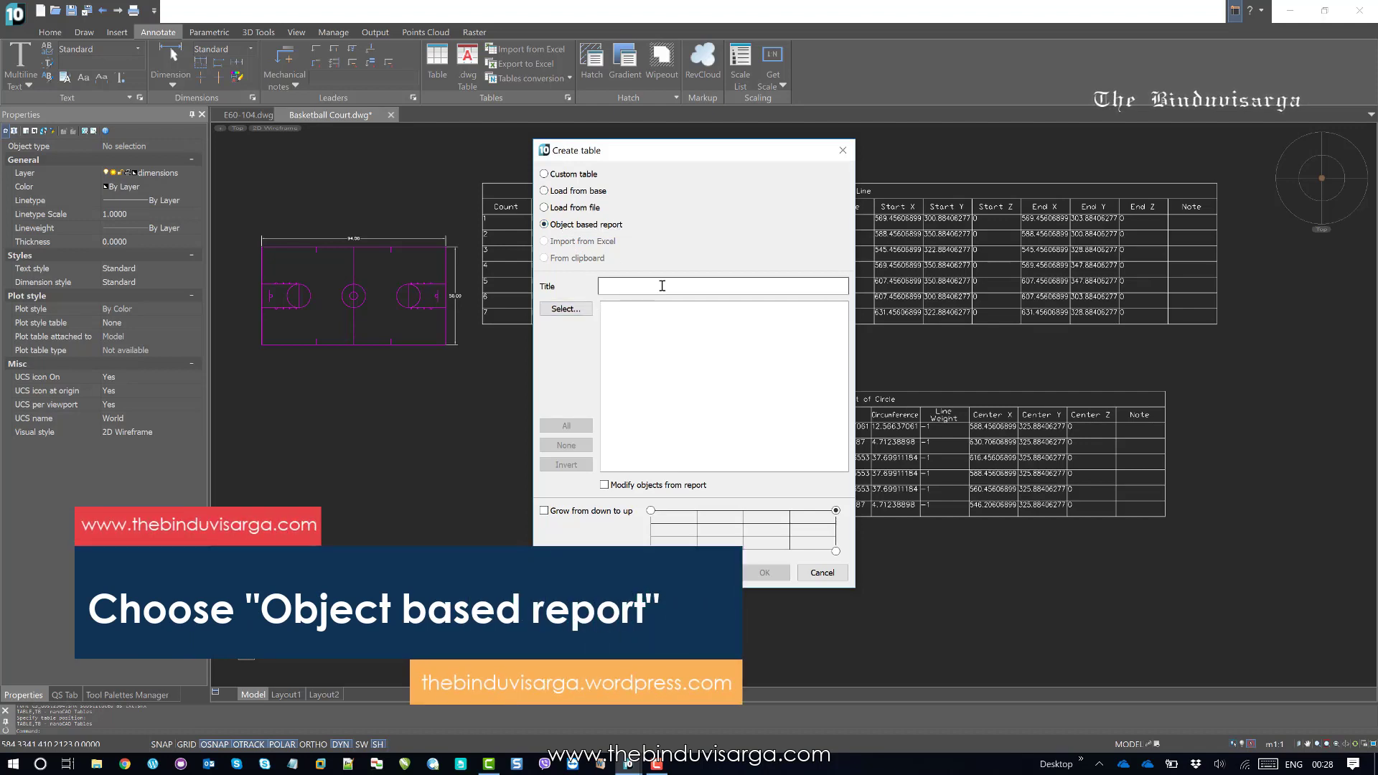
left_click_drag(682, 148, 707, 158)
left_click_drag(864, 159, 1039, 164)
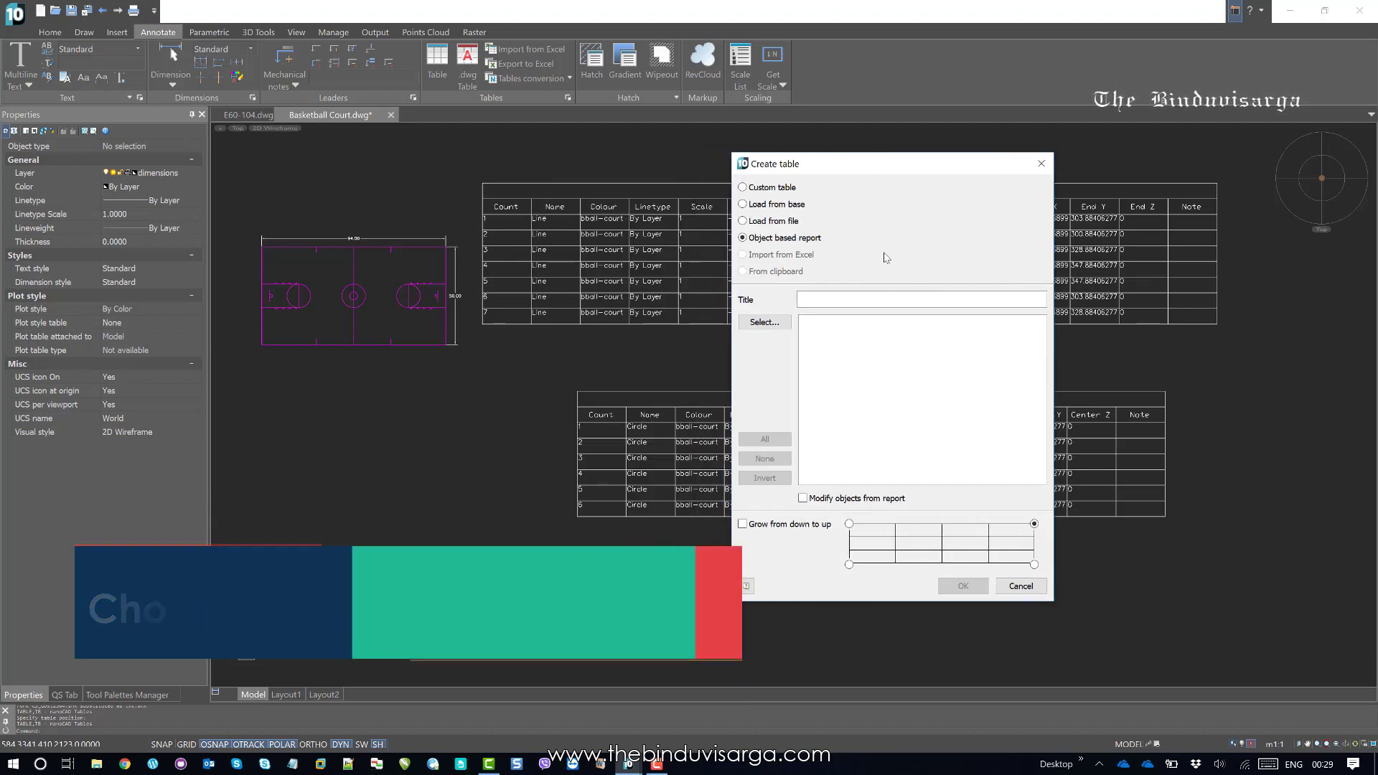
left_click_drag(866, 172, 855, 238)
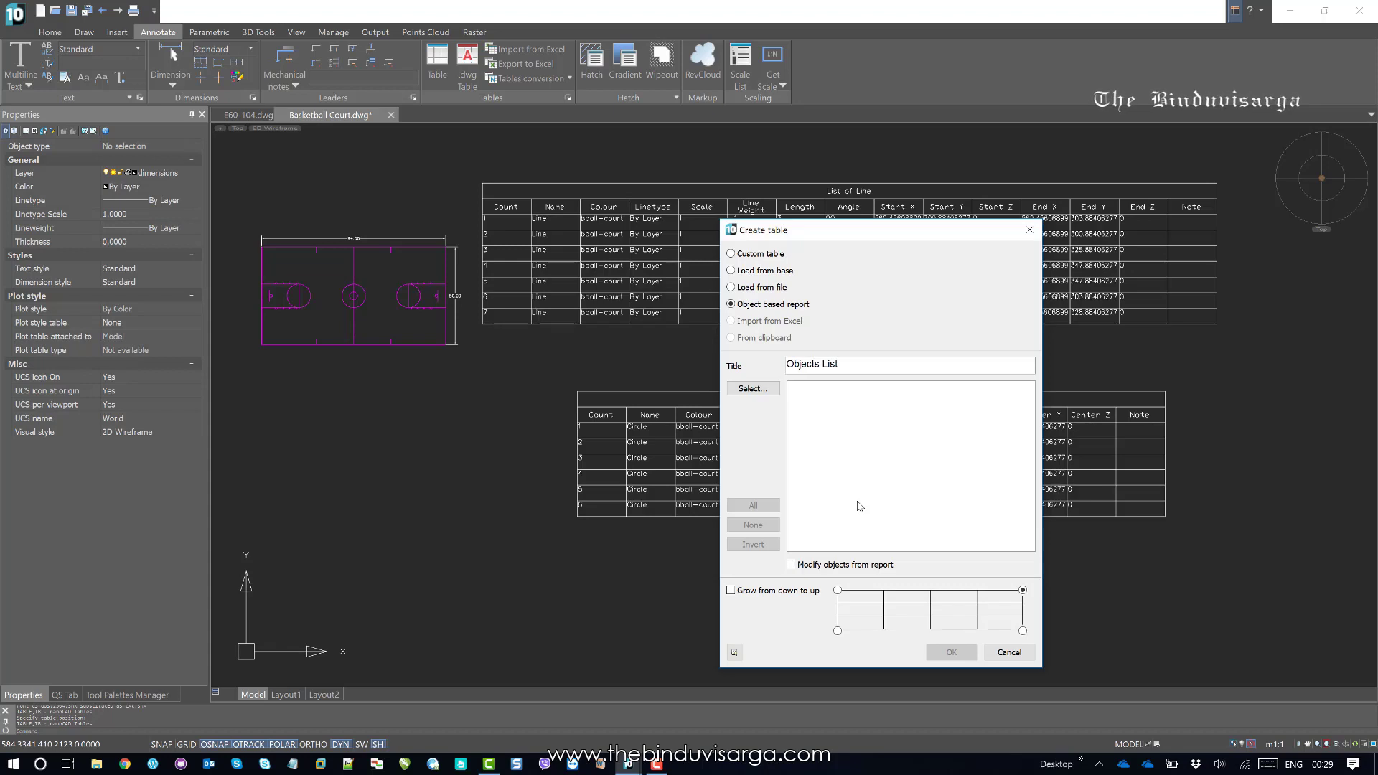
Step: Use Quick Selection to choose Aligned dimension as the object type for the Objects List report
left_click(756, 388)
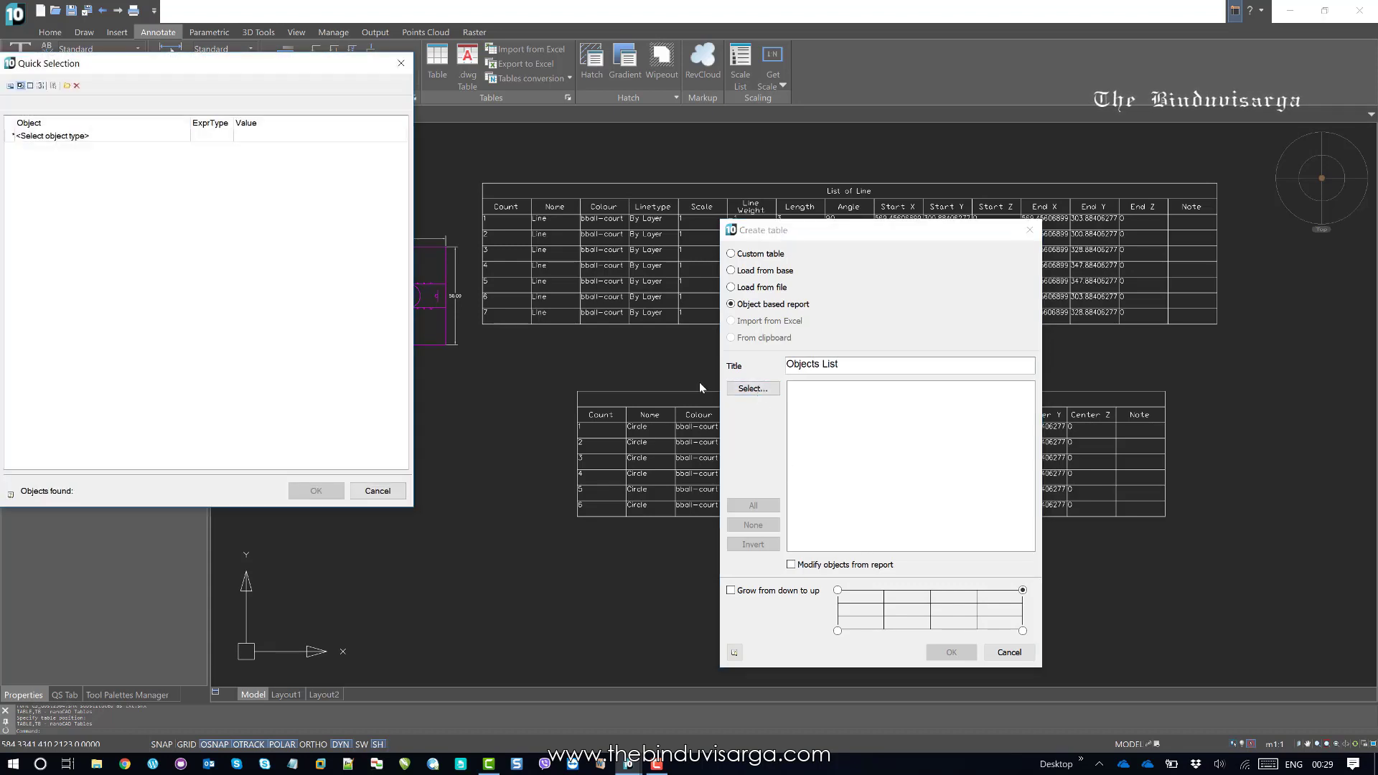
left_click(132, 145)
left_click(131, 136)
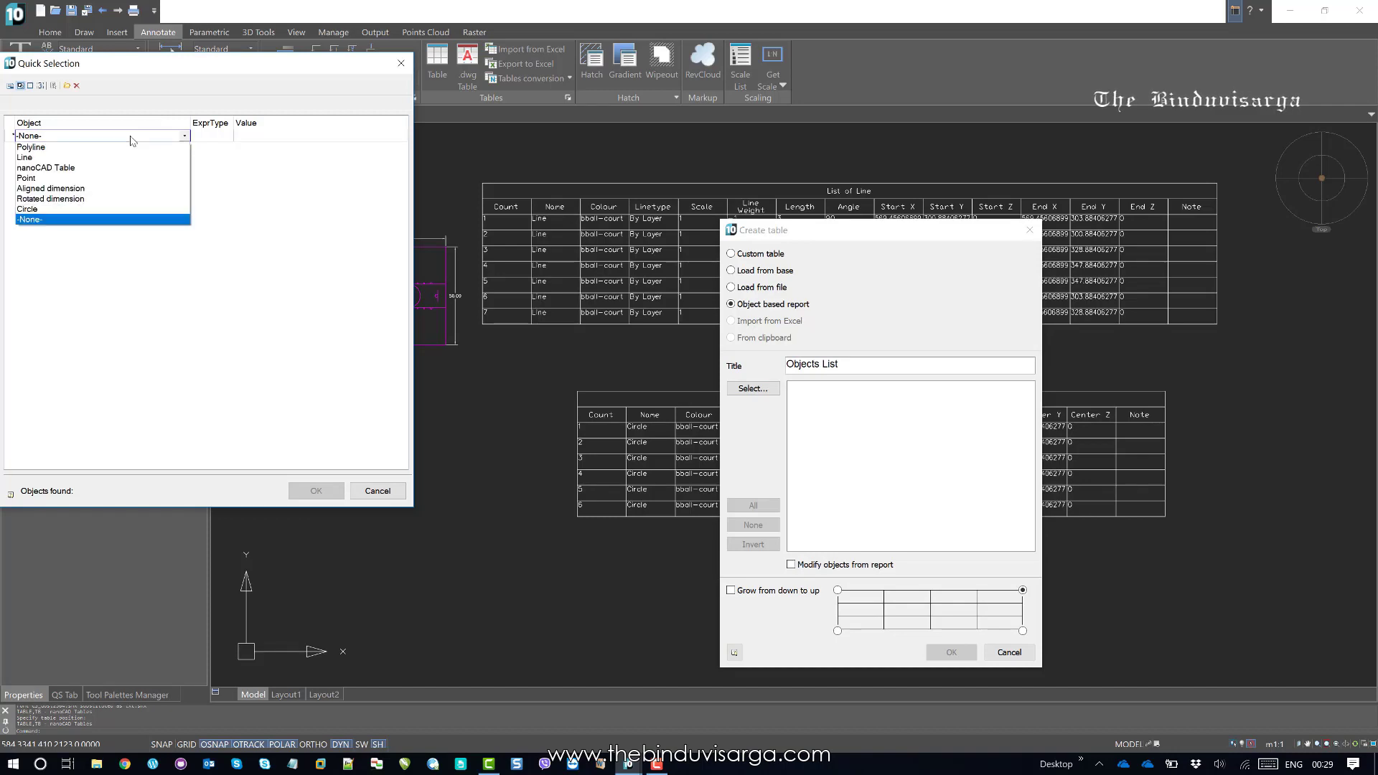
mouse_move(211, 69)
left_mouse_down()
mouse_move(267, 70)
mouse_move(230, 70)
left_mouse_up()
left_click(153, 136)
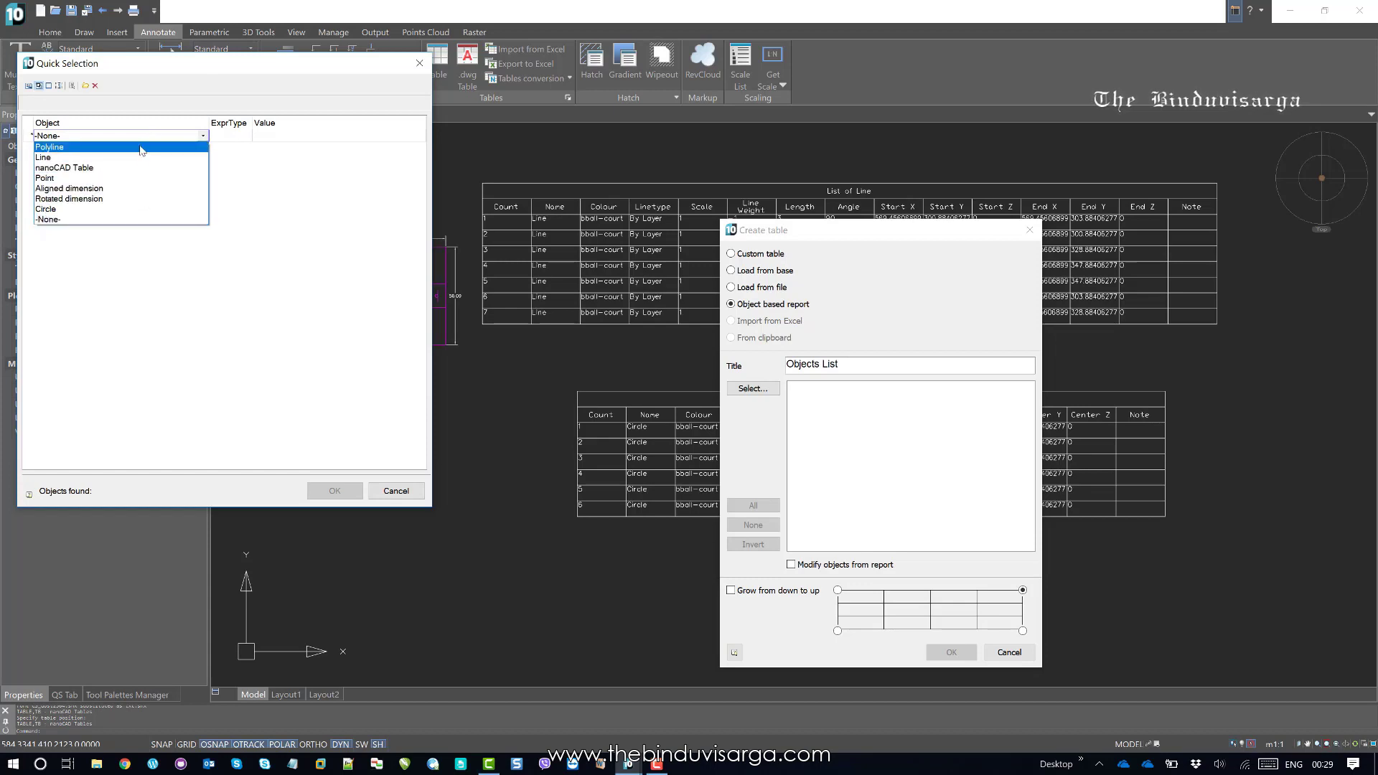
left_click(111, 189)
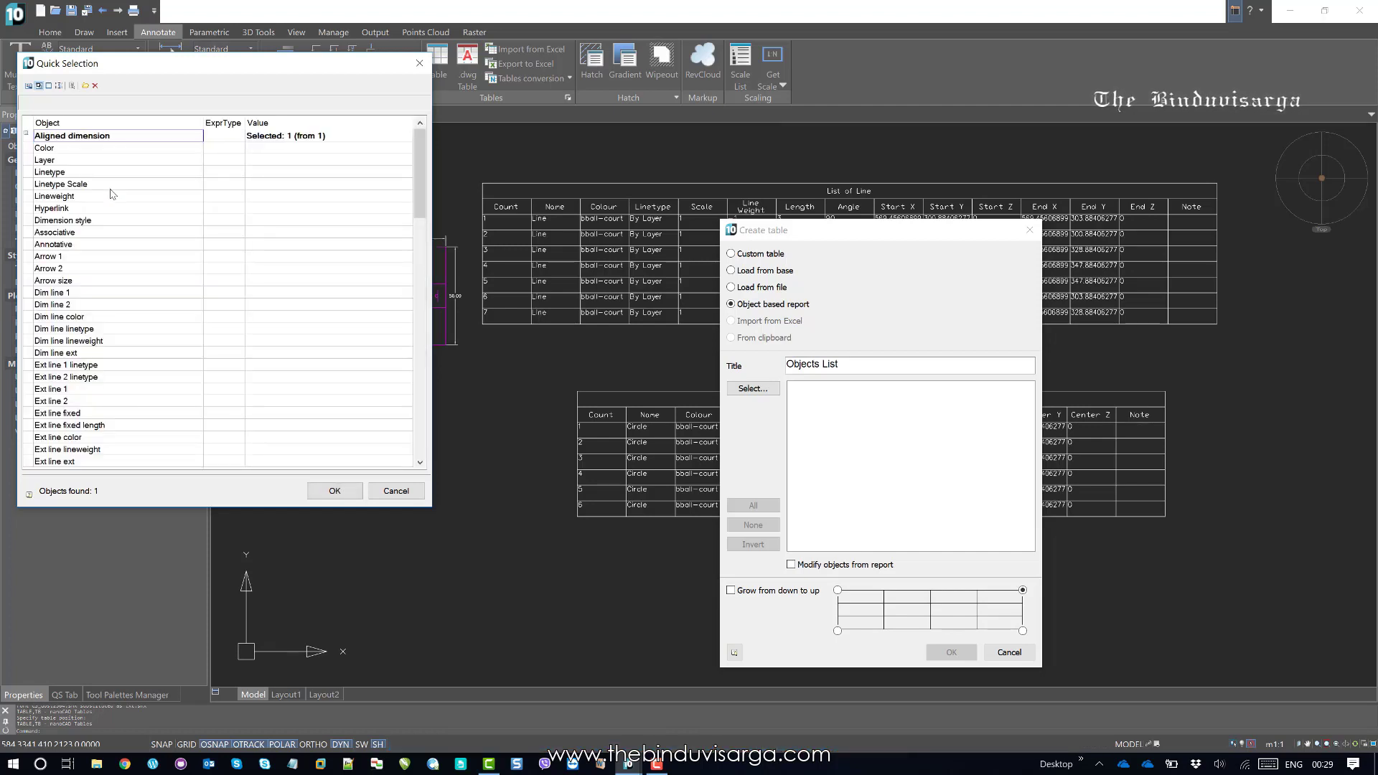
left_click(235, 173)
left_click(236, 173)
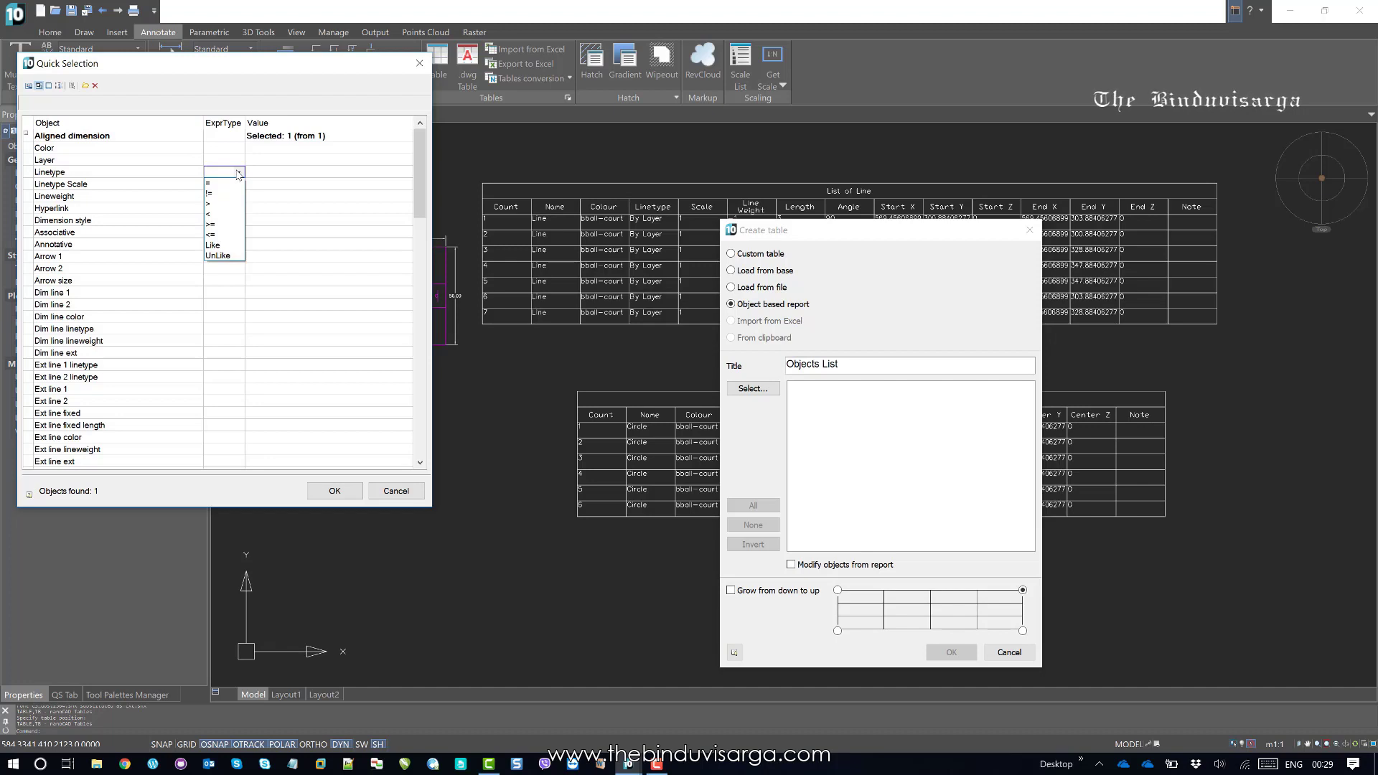
left_click(267, 175)
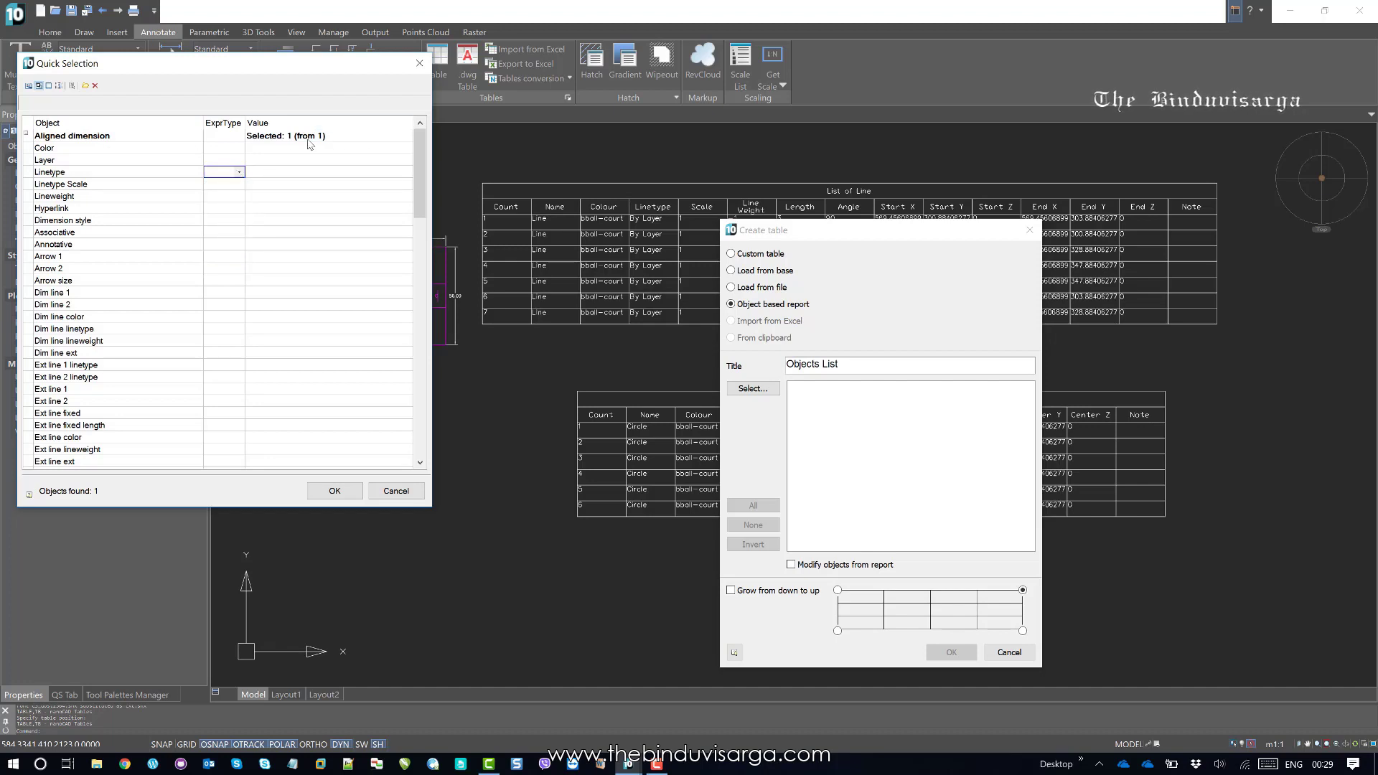
scroll(426, 251, "down", 5)
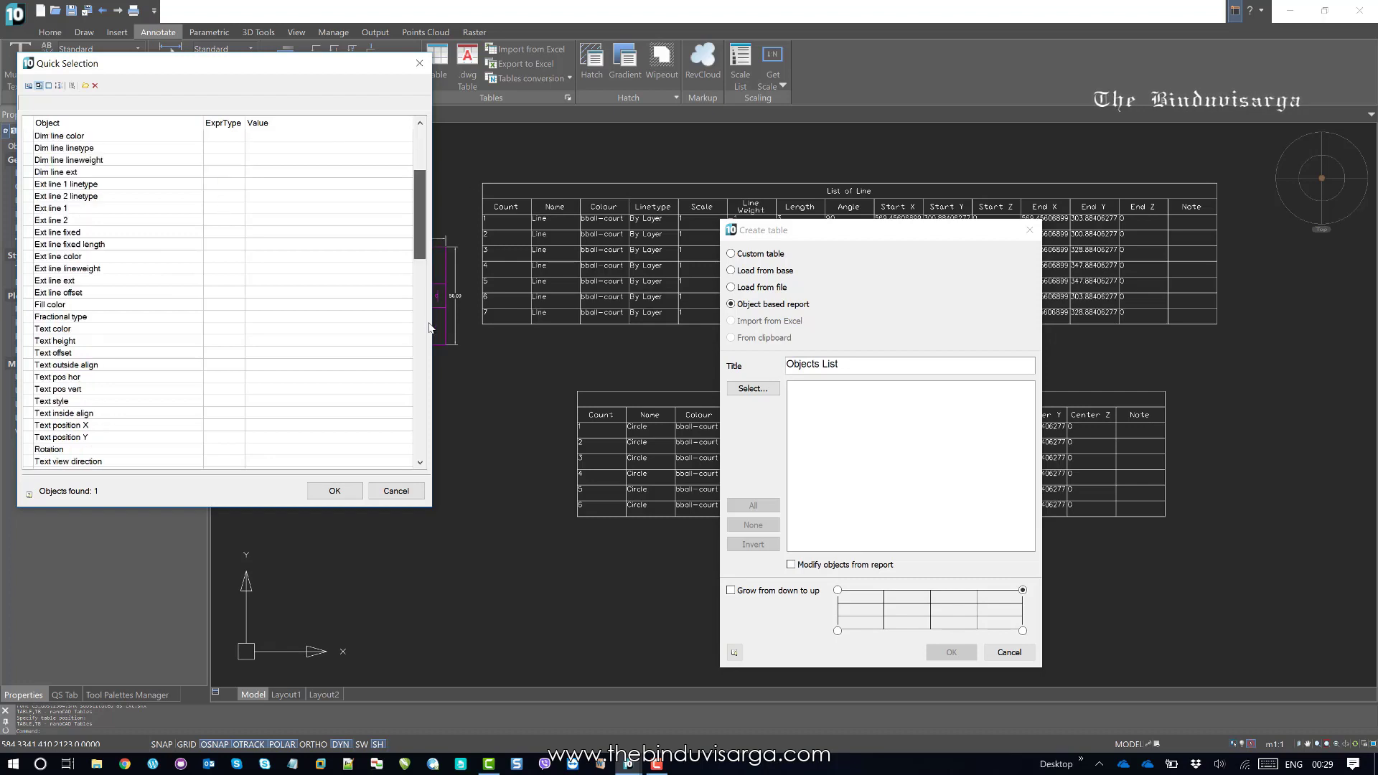
scroll(429, 328, "up", 5)
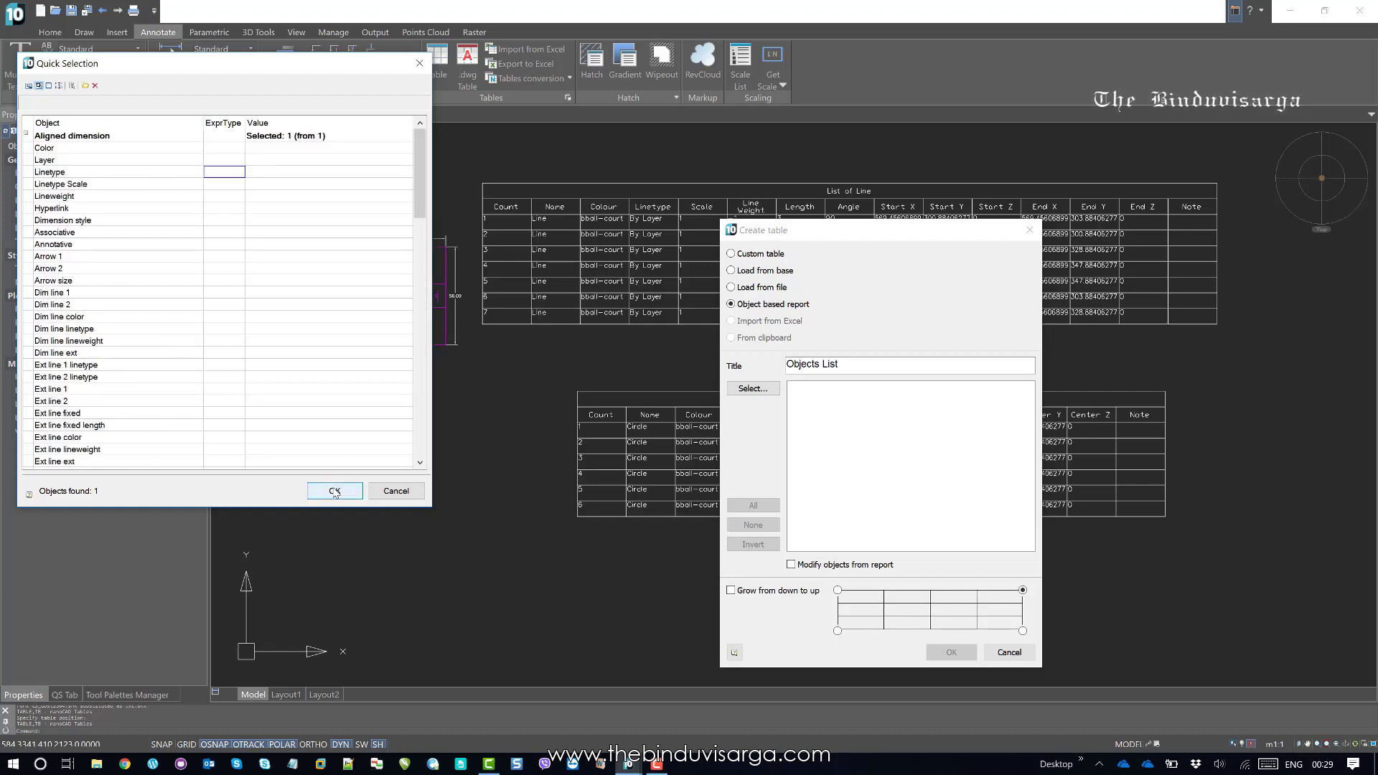
left_click(335, 491)
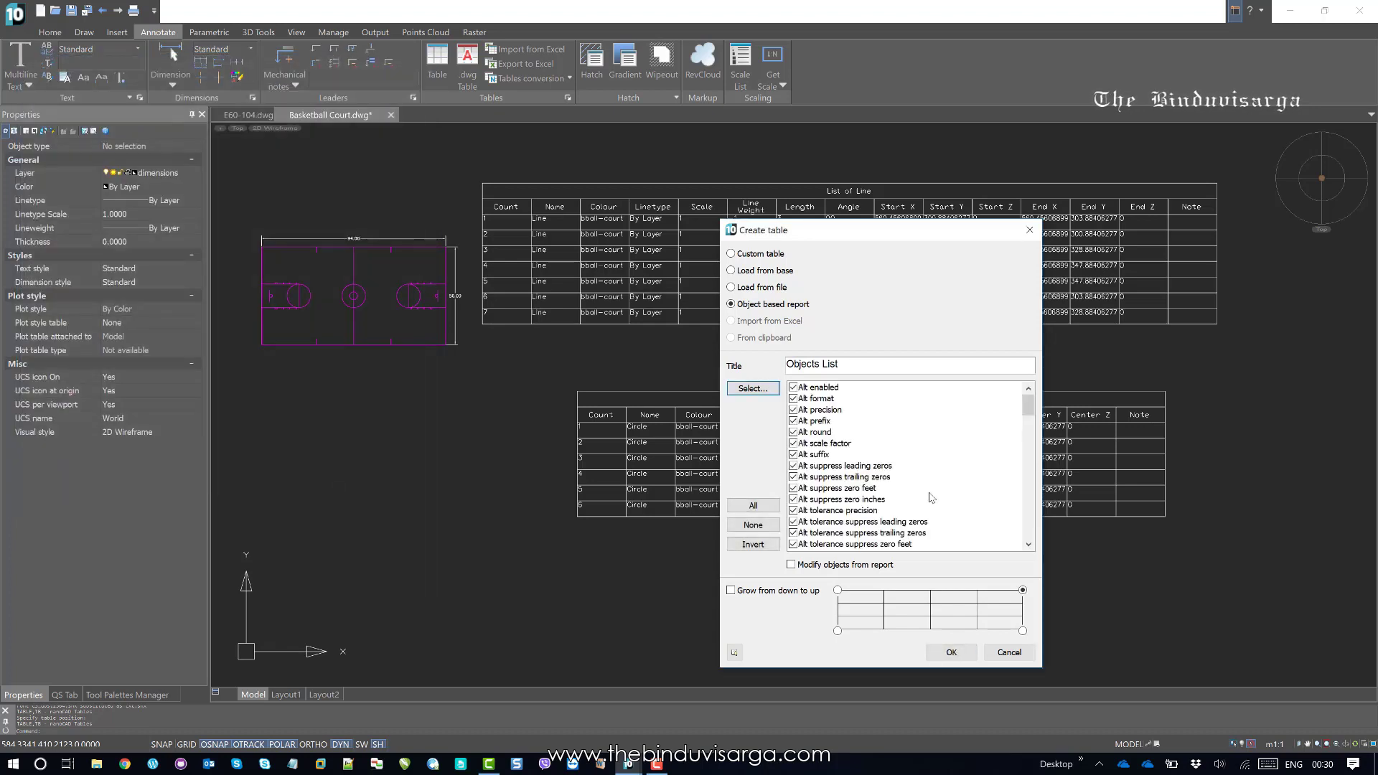
Step: Review the available dimension properties and deselect all of them as report columns
left_click(1028, 435)
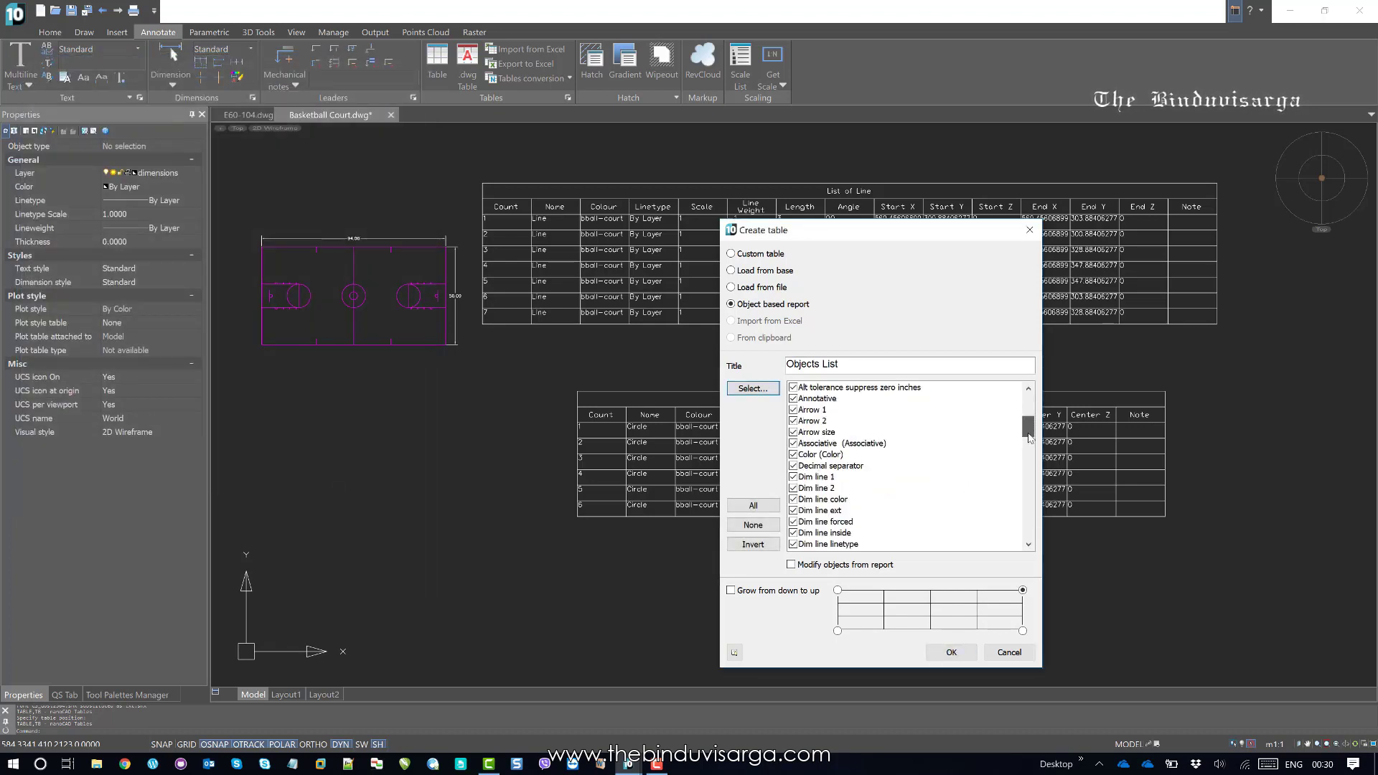
left_click_drag(1028, 436, 1045, 393)
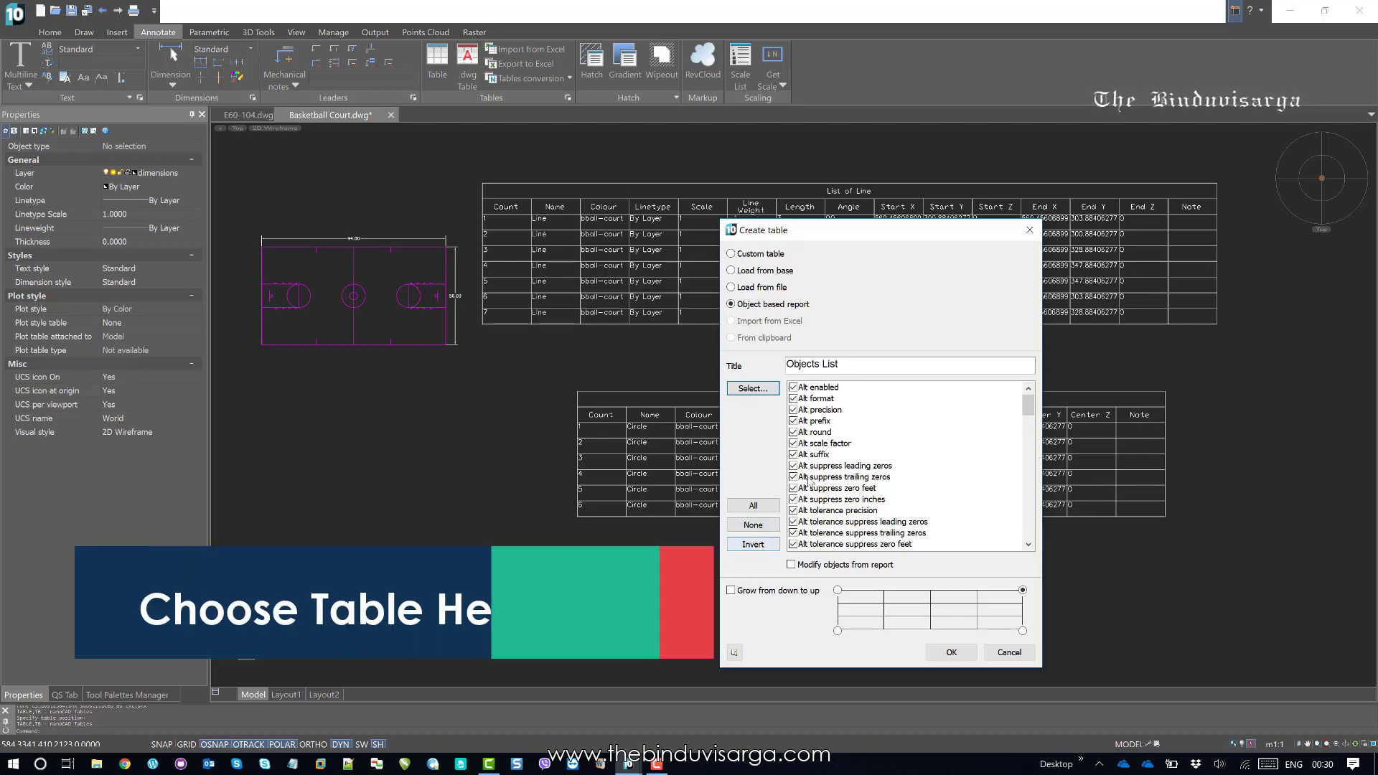
left_click(793, 399)
left_click(793, 388)
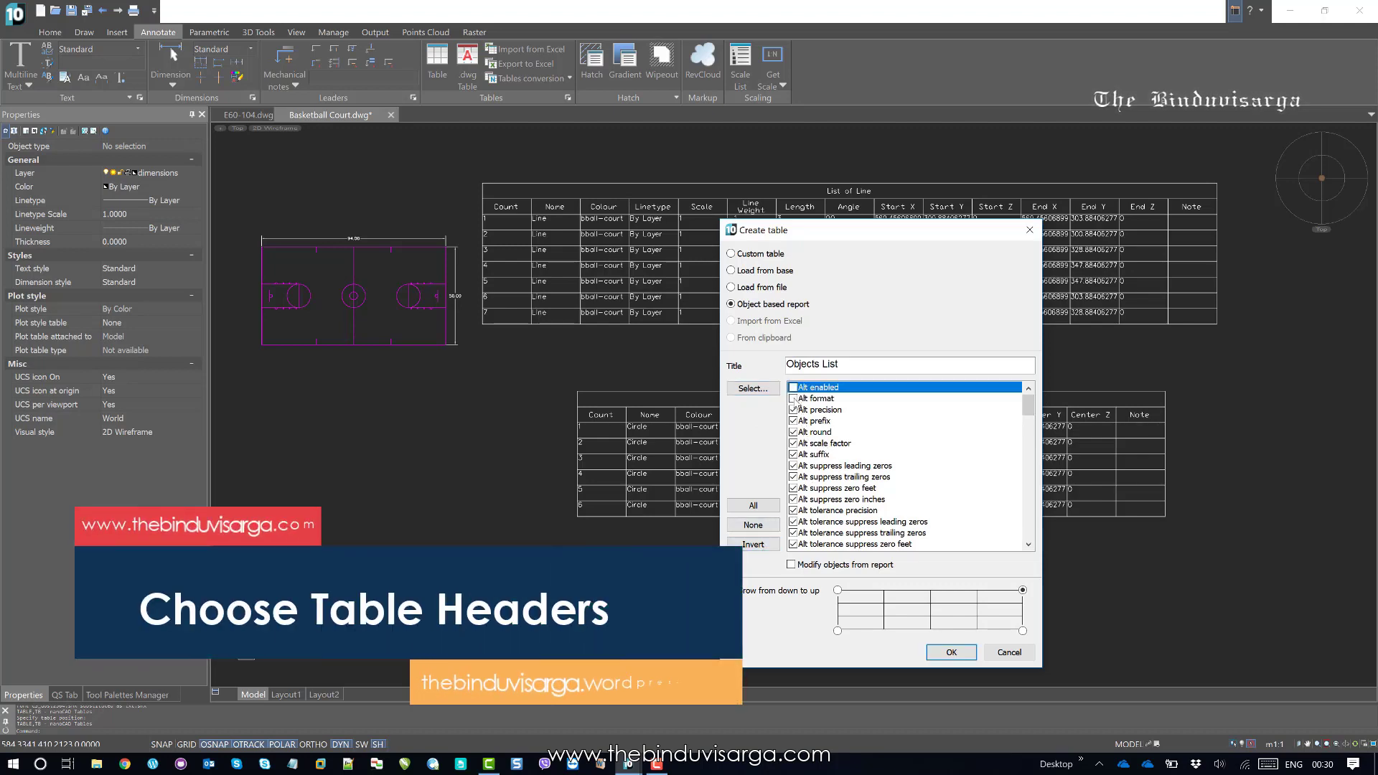
left_click(753, 525)
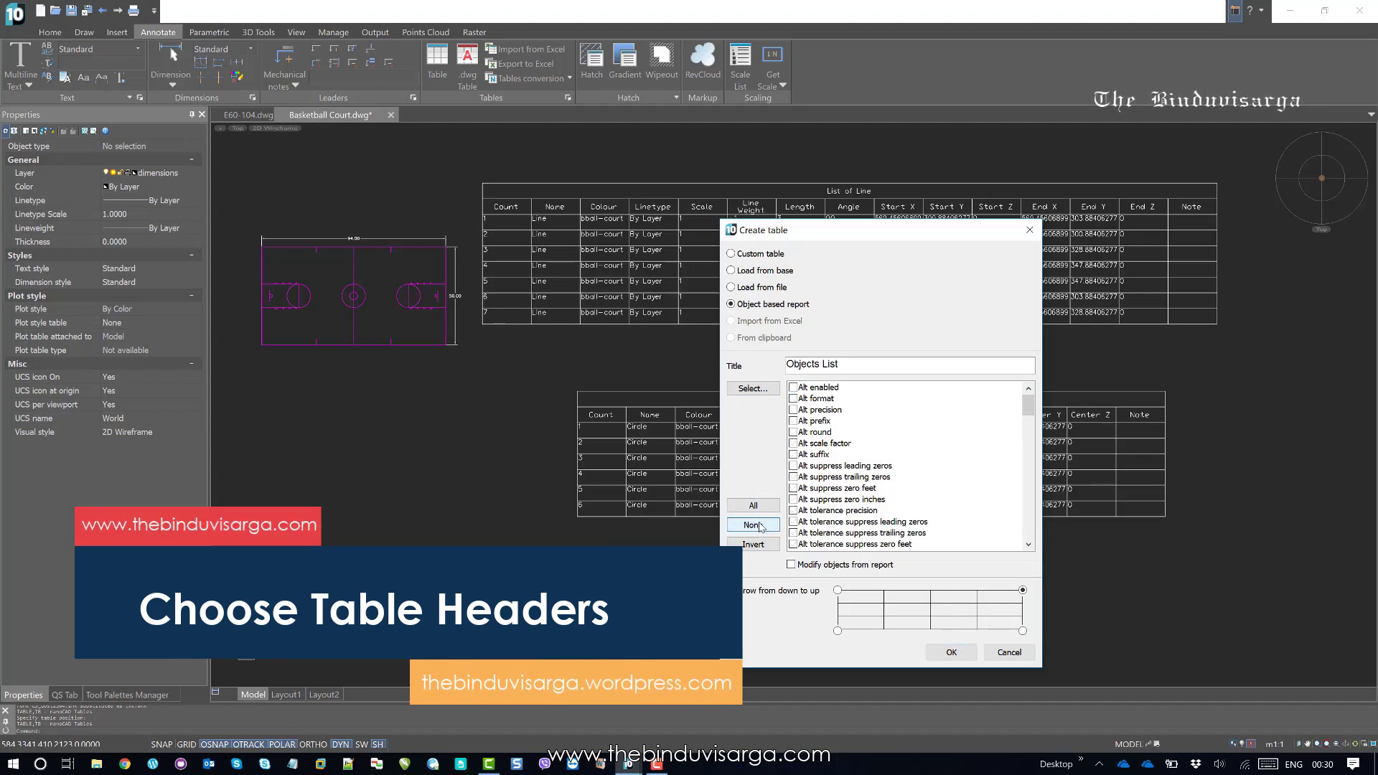
Step: Include only Dim line 1, Dim line 2, Dim line forced, Dim line linetype and Dim scale overall as report columns
scroll(890, 451, "down", 6)
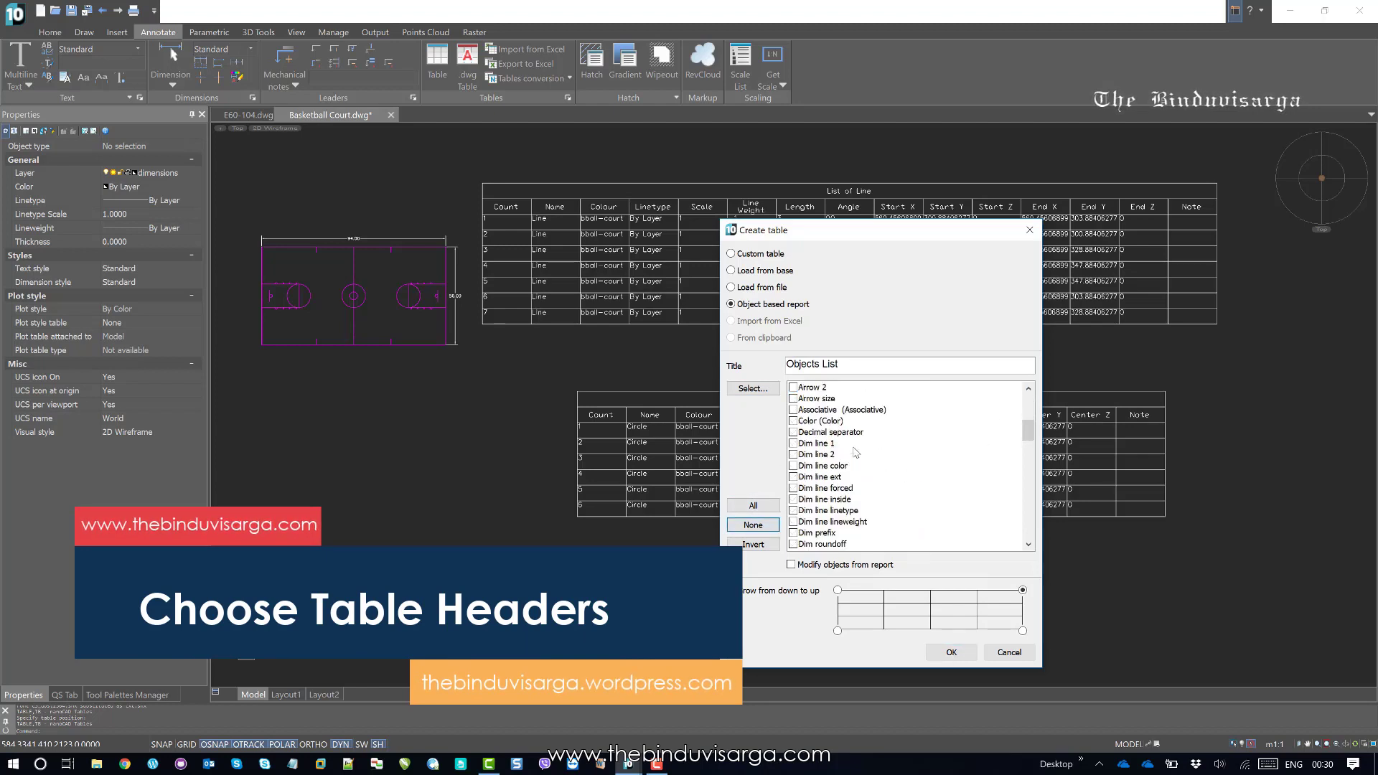
left_click(793, 444)
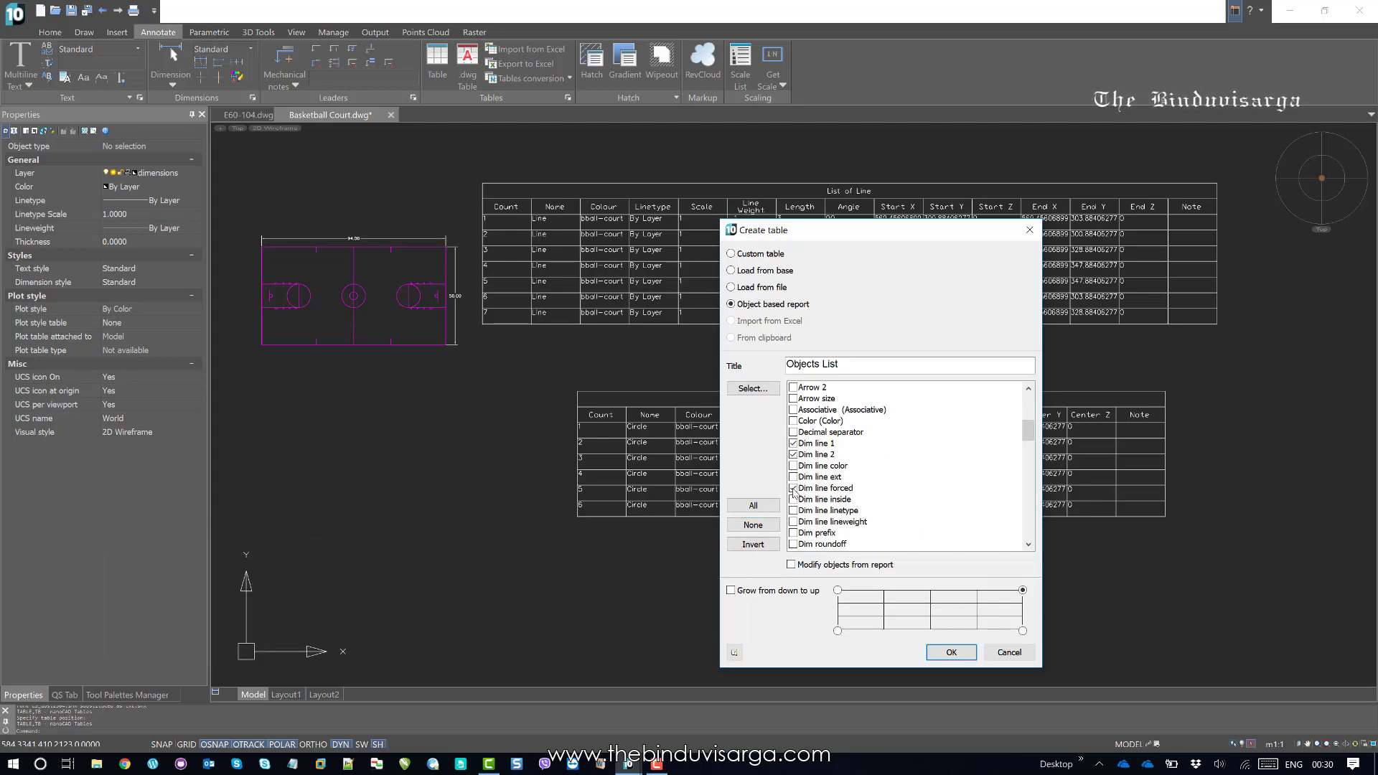
scroll(849, 491, "down", 1)
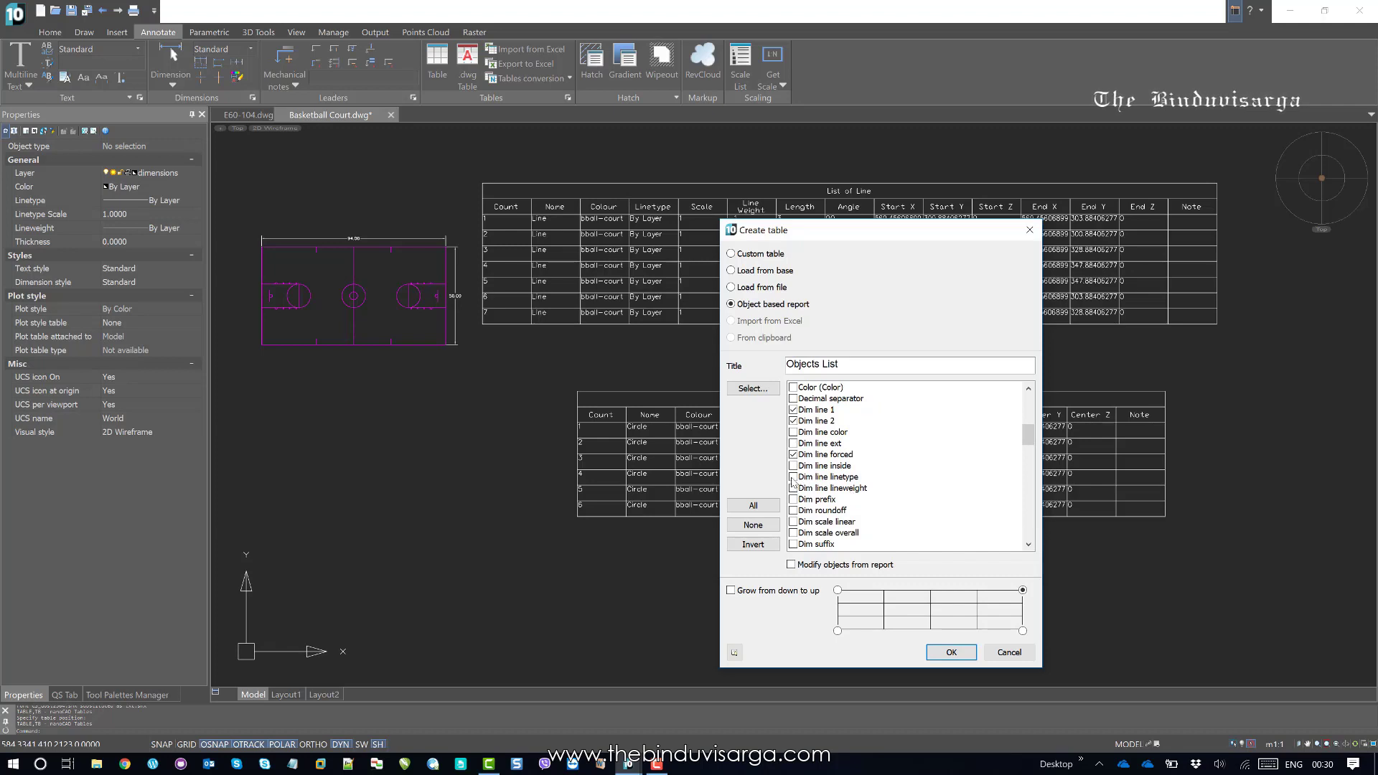
scroll(845, 491, "down", 3)
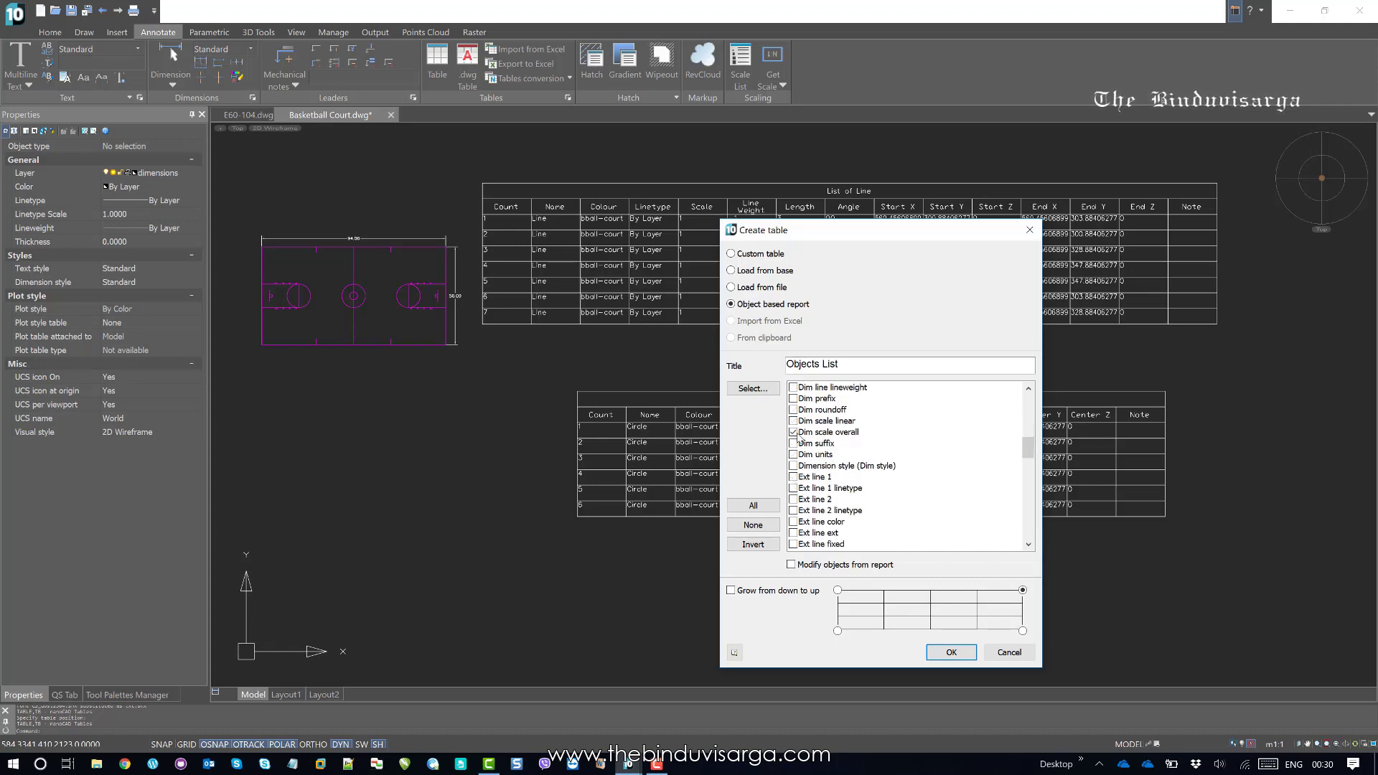
scroll(811, 459, "down", 15)
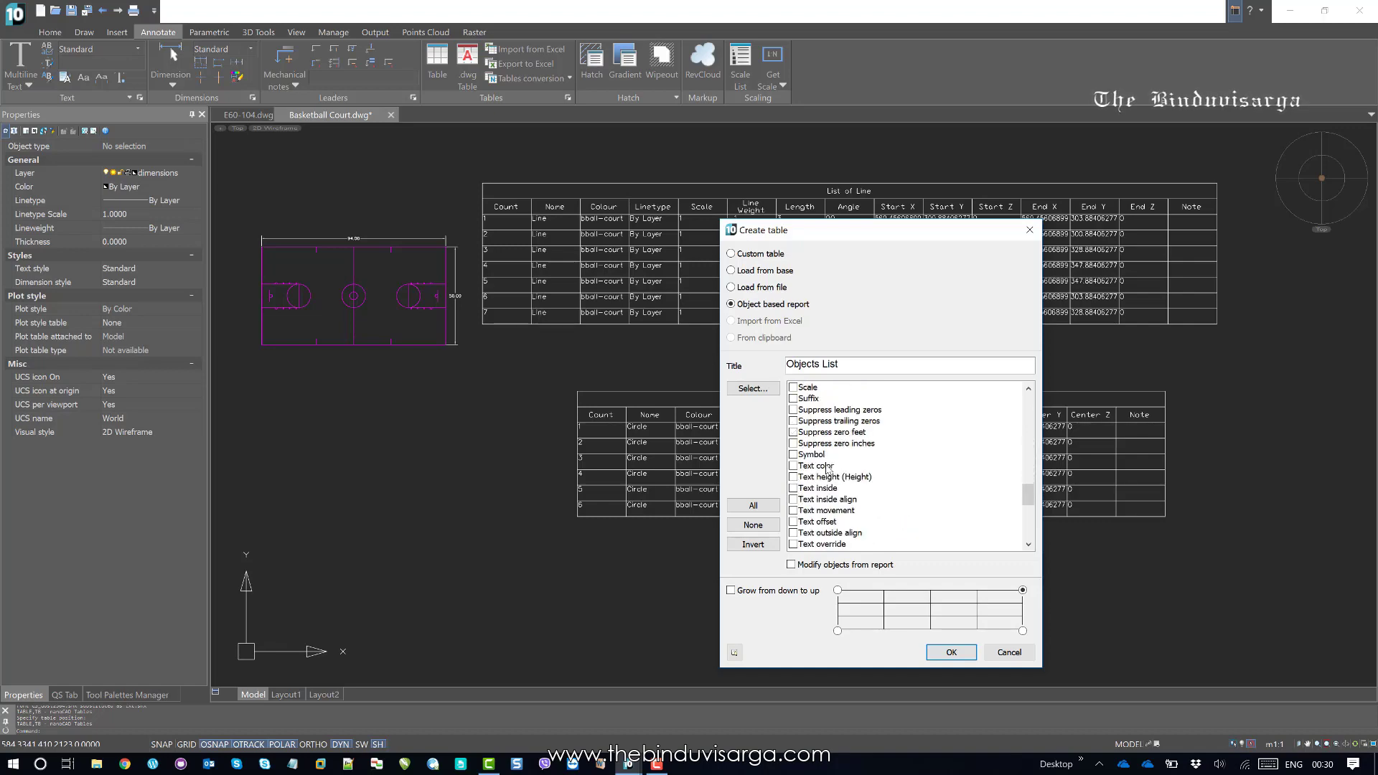
Step: Confirm the report settings and place the Objects List table below the basketball court
left_click(951, 652)
middle_click_drag(808, 535, 946, 531)
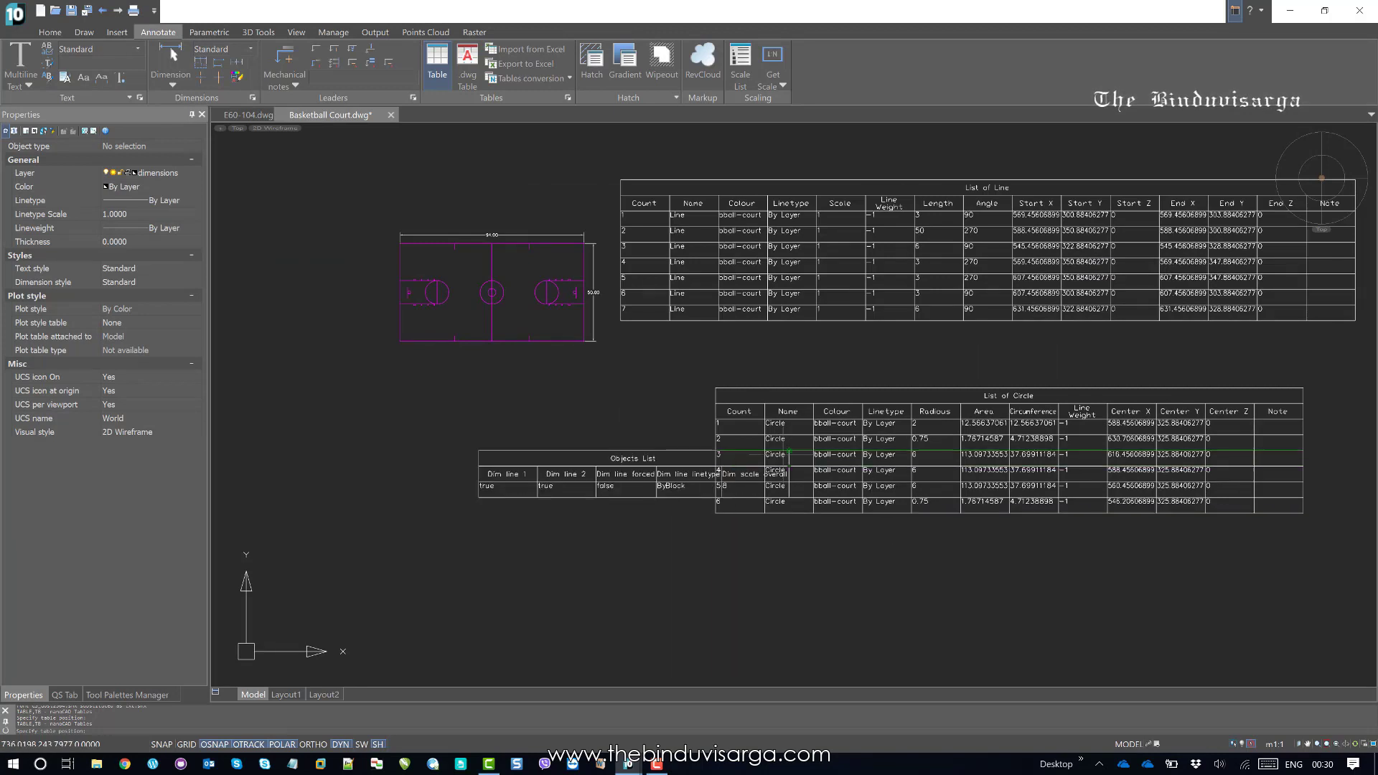
left_click(674, 439)
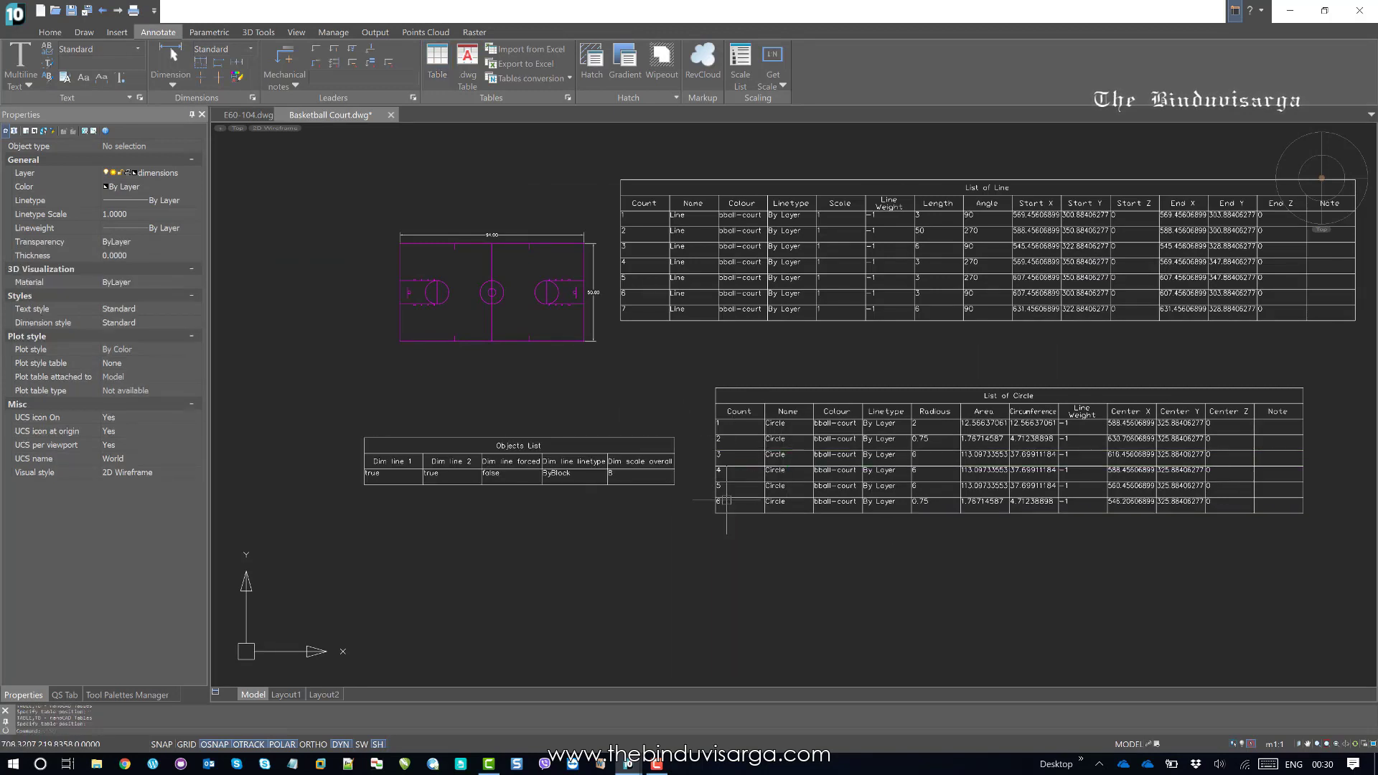
middle_click_drag(709, 547, 709, 525)
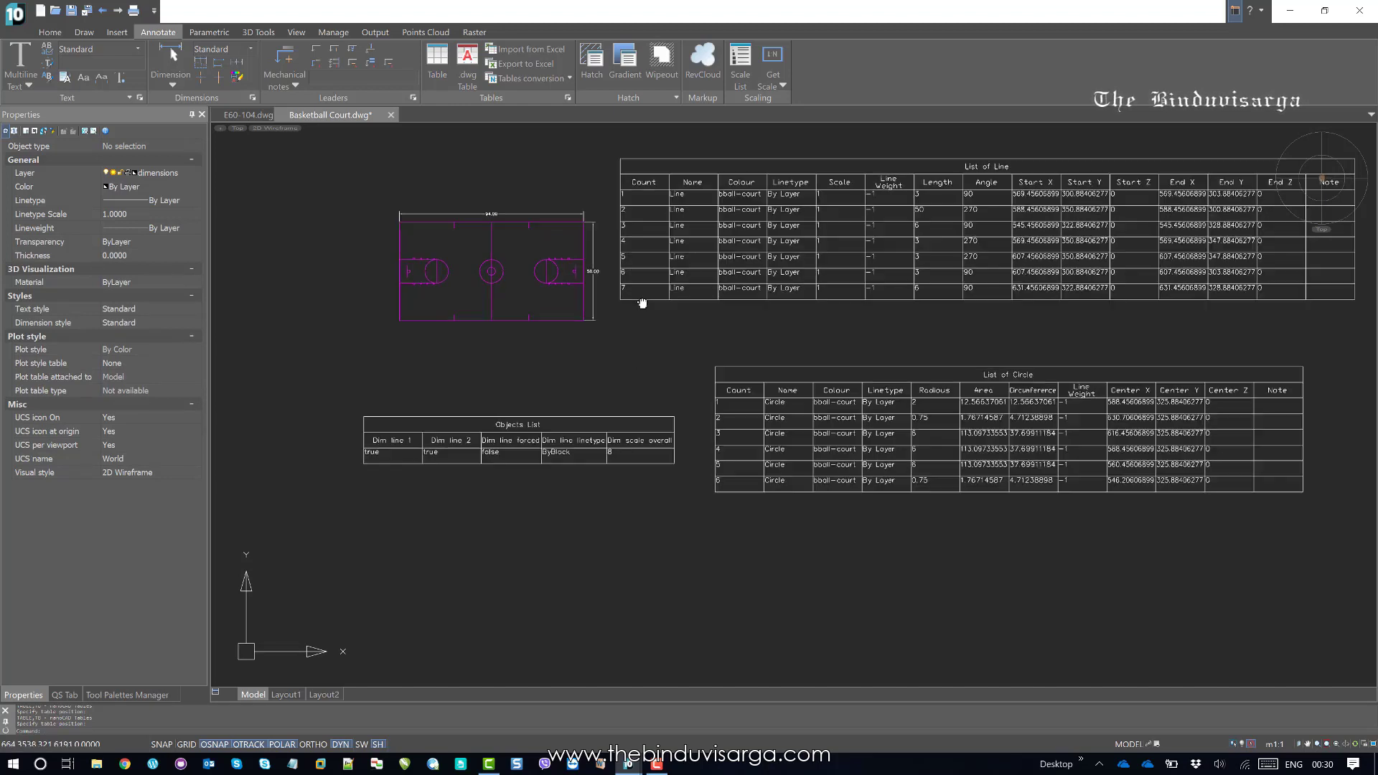
middle_click_drag(640, 293, 639, 316)
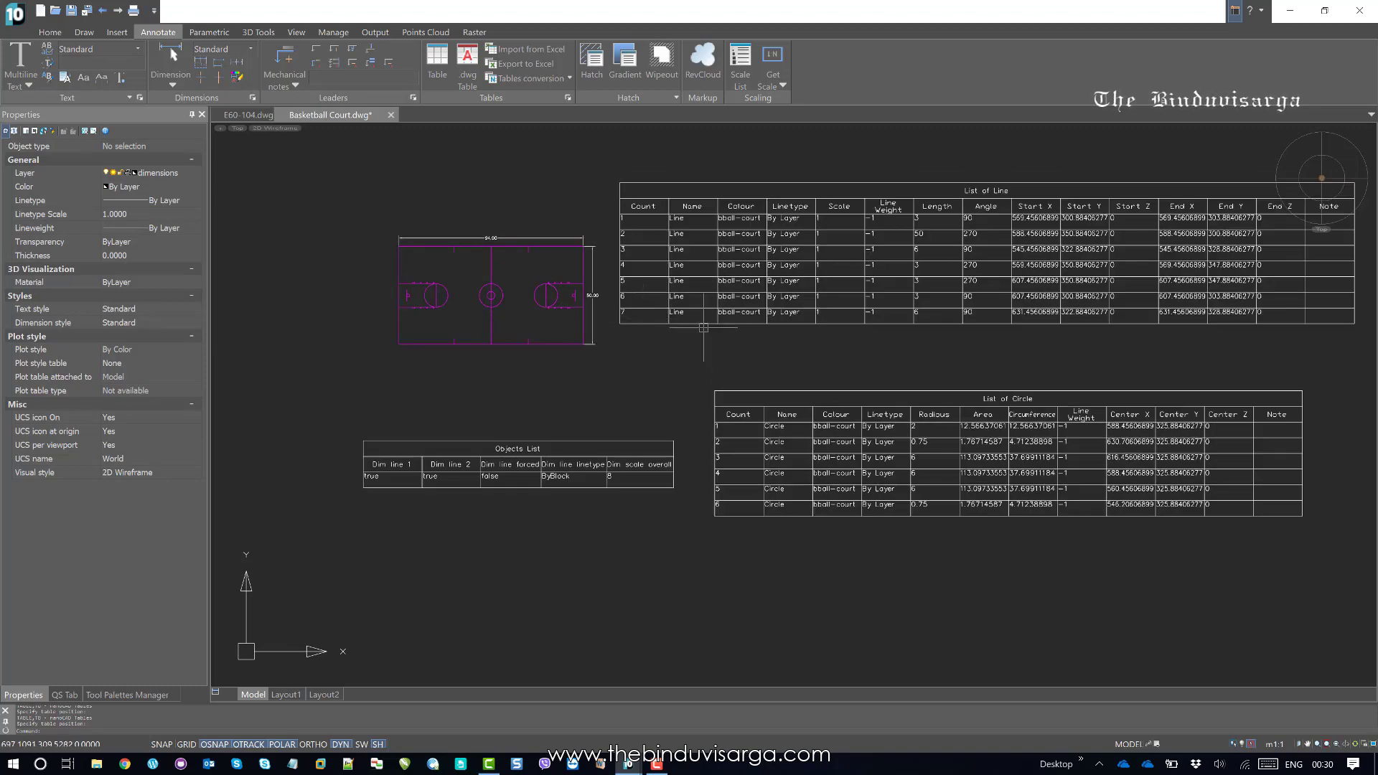
middle_click_drag(722, 328, 704, 308)
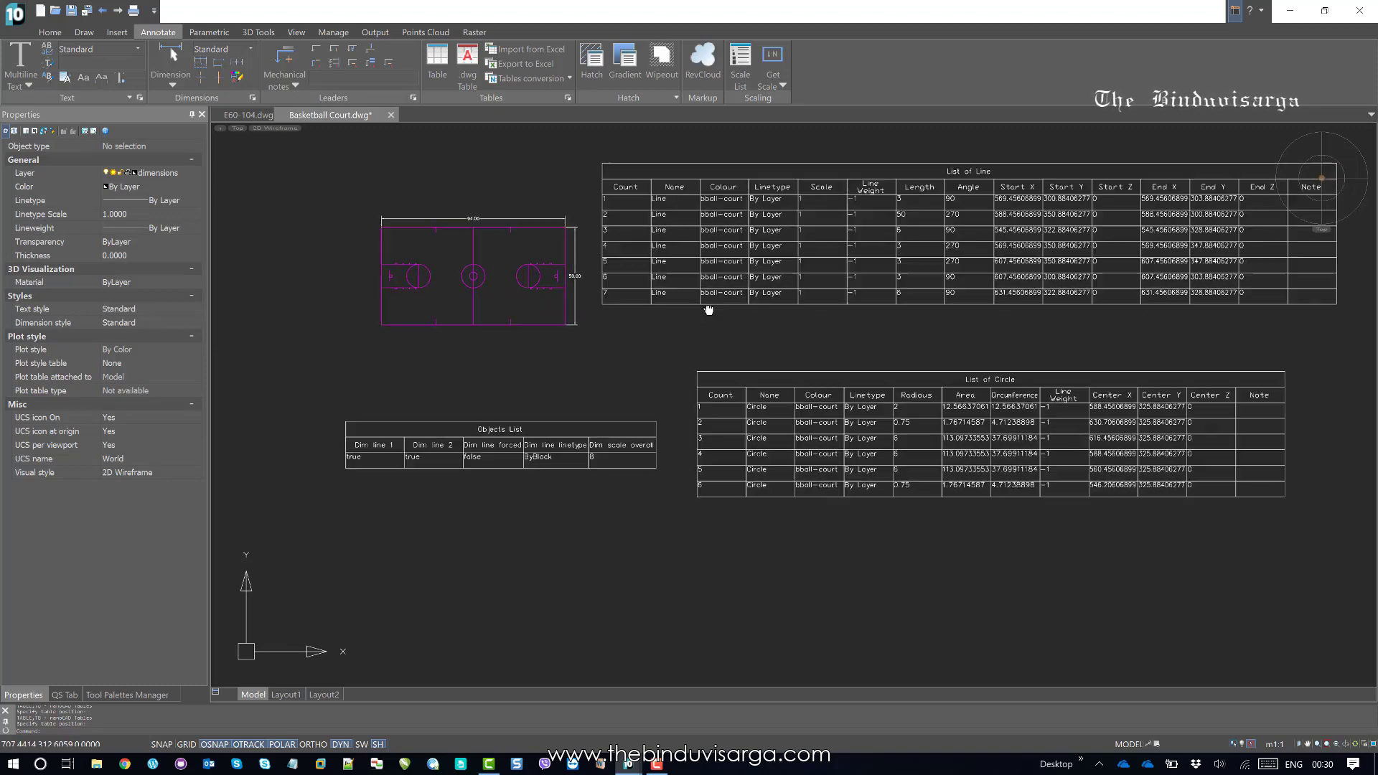
Step: Switch to the E60-104.dwg drawing and insert a Data Extraction List of Line table beside the floor plan's door legend
left_click(250, 115)
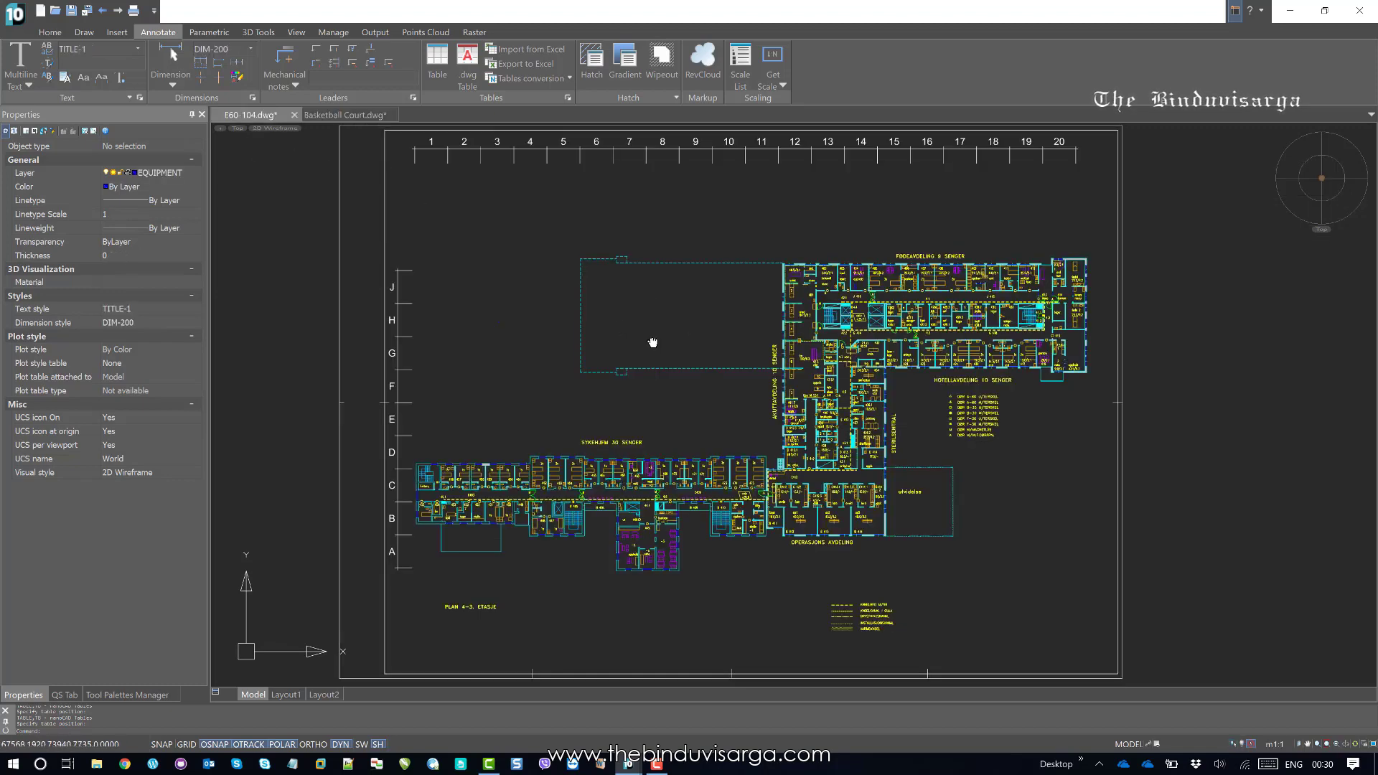
middle_click_drag(652, 342, 534, 268)
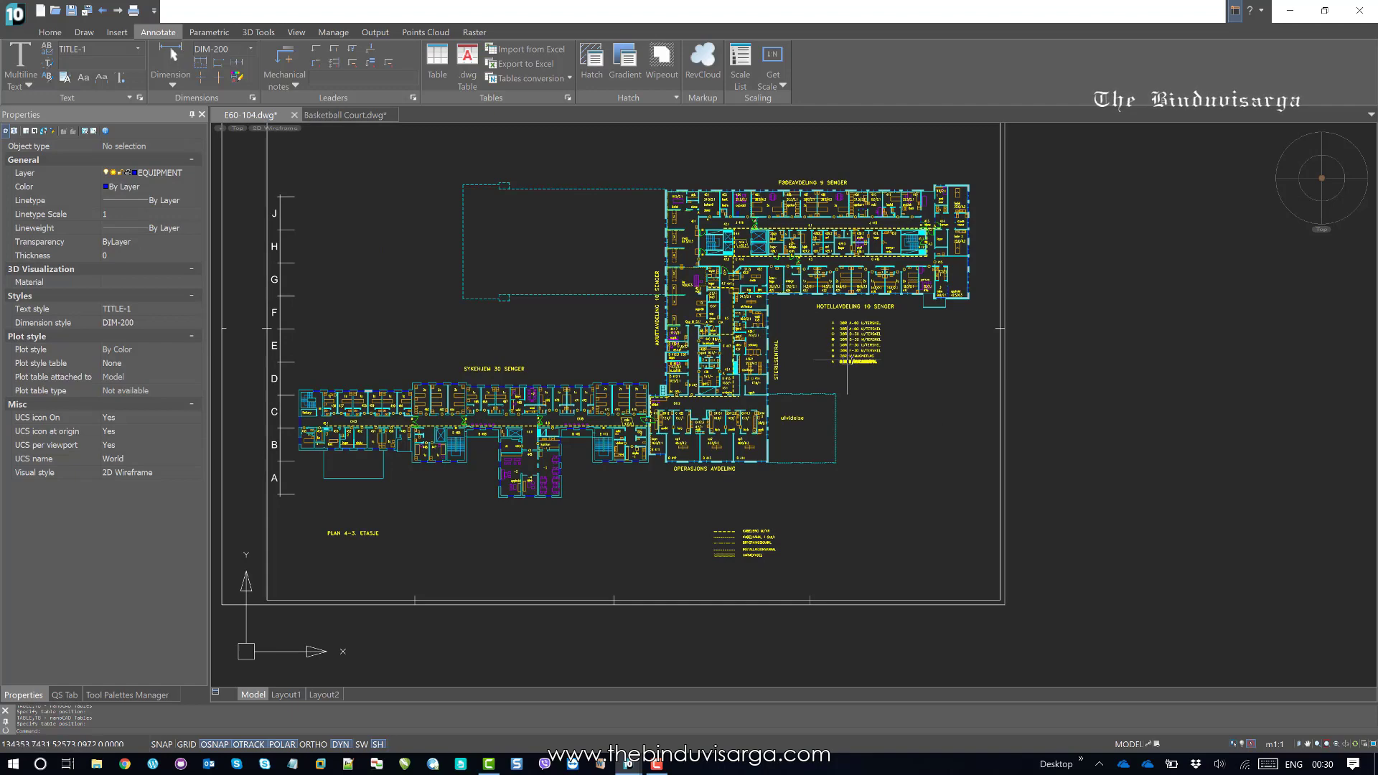
middle_click_drag(847, 359, 791, 342)
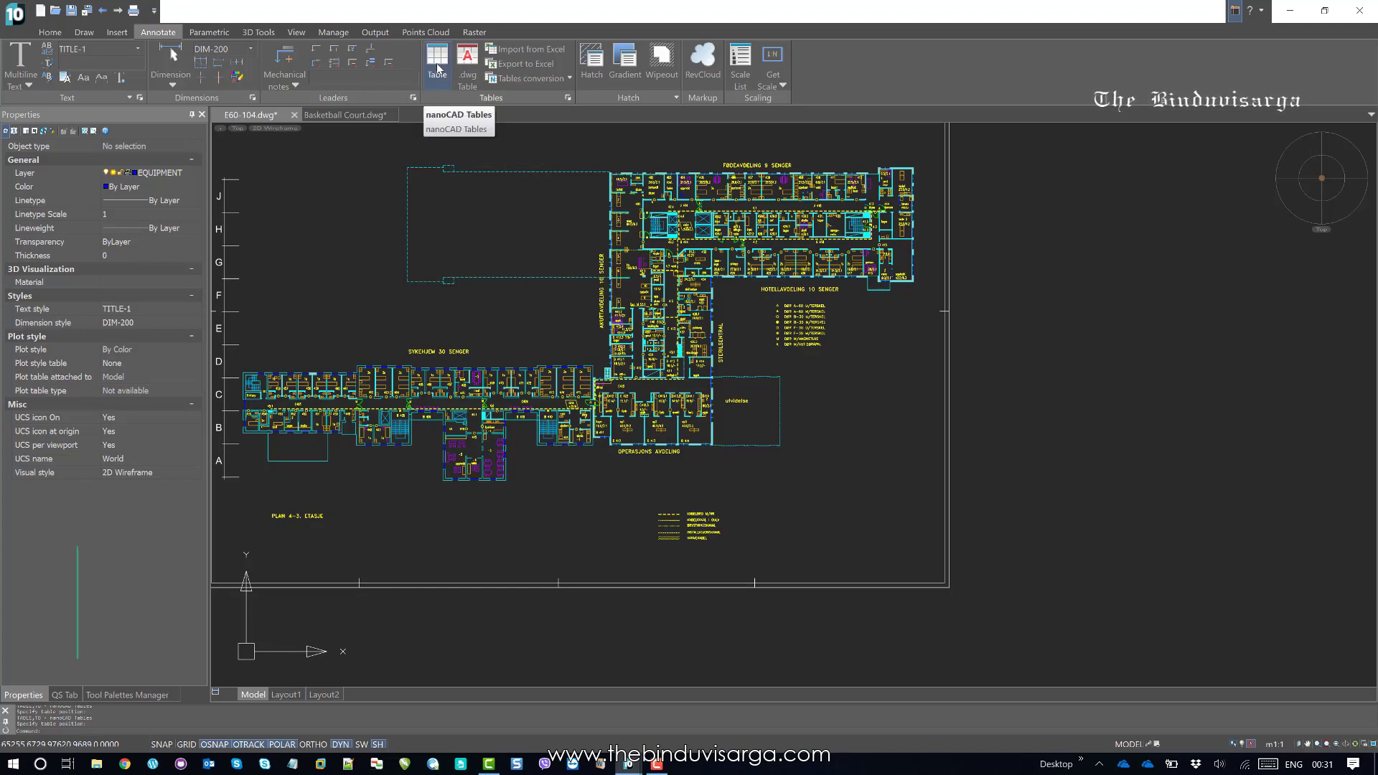
left_click(438, 68)
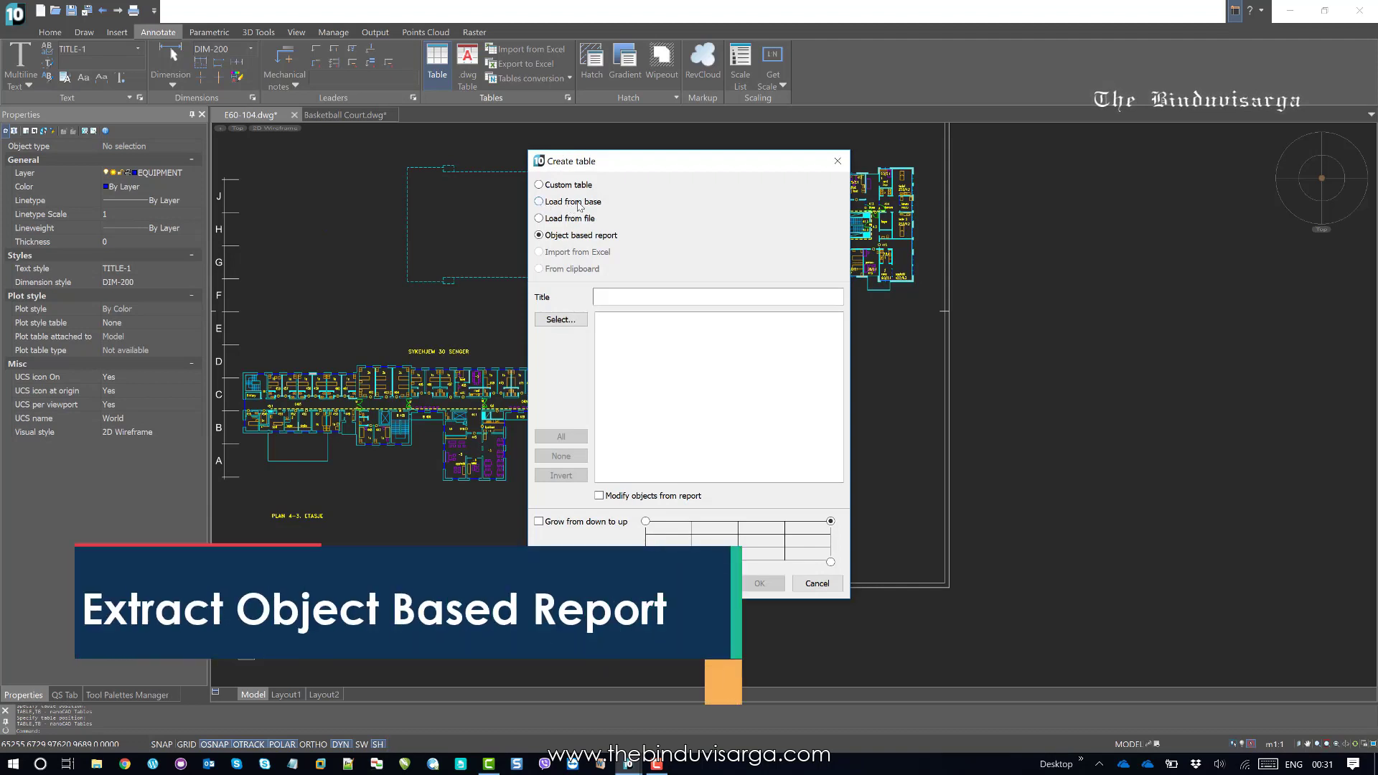
left_click(580, 205)
left_click(579, 328)
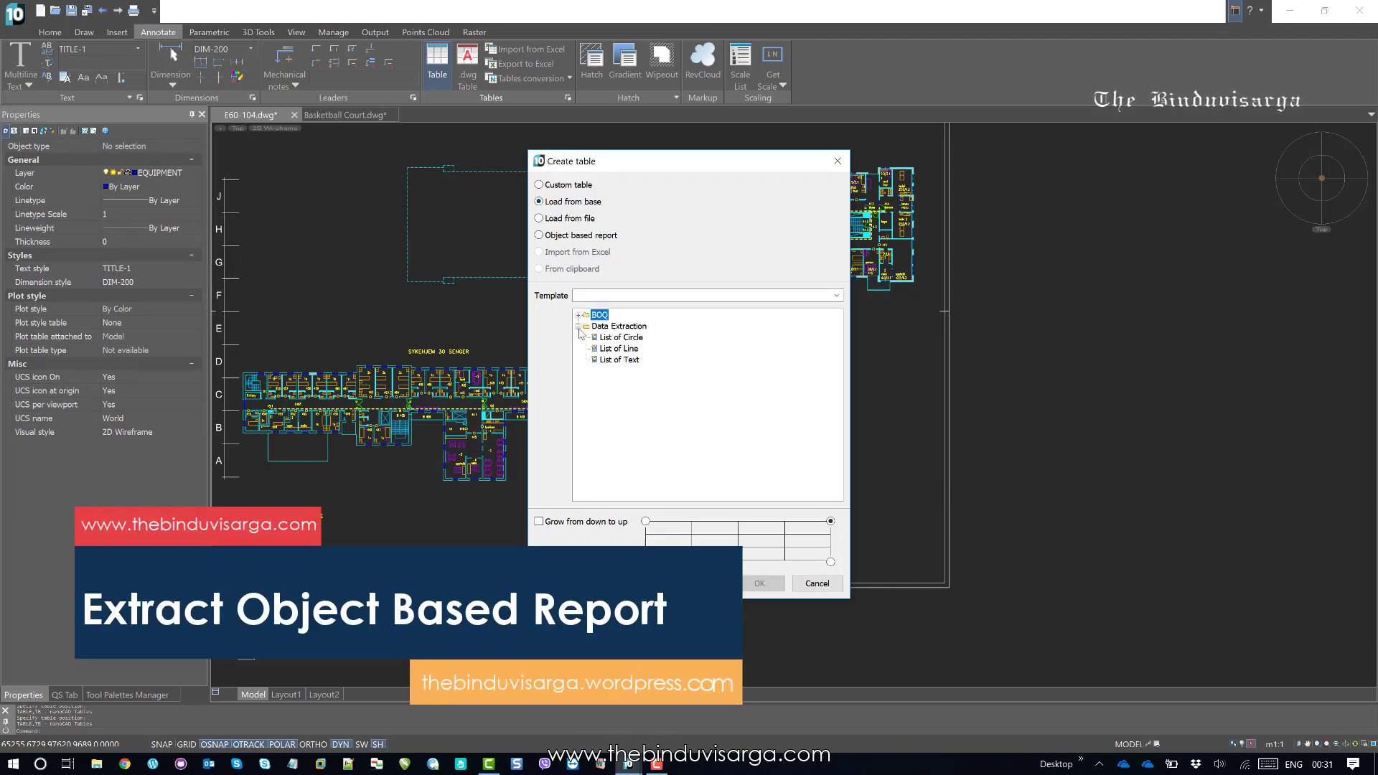
left_click(632, 349)
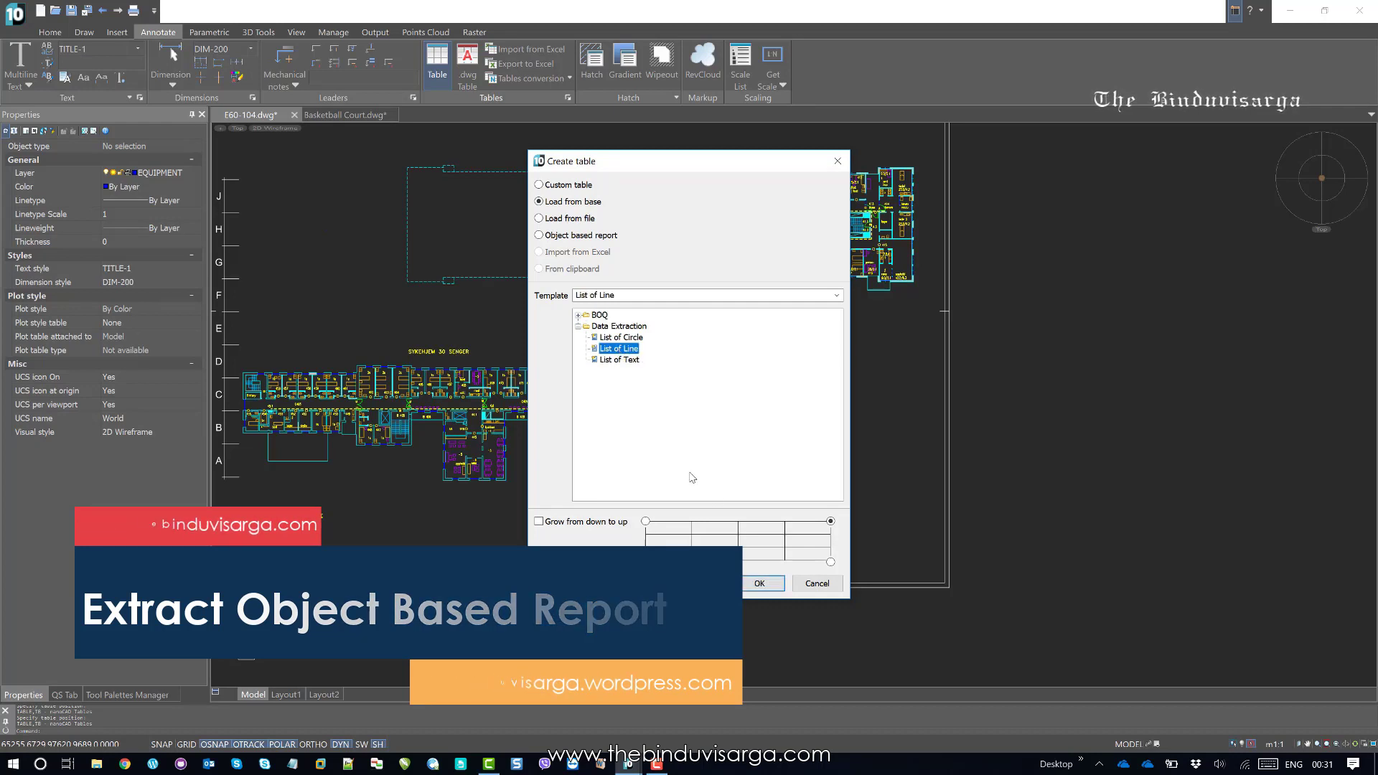
left_click(760, 583)
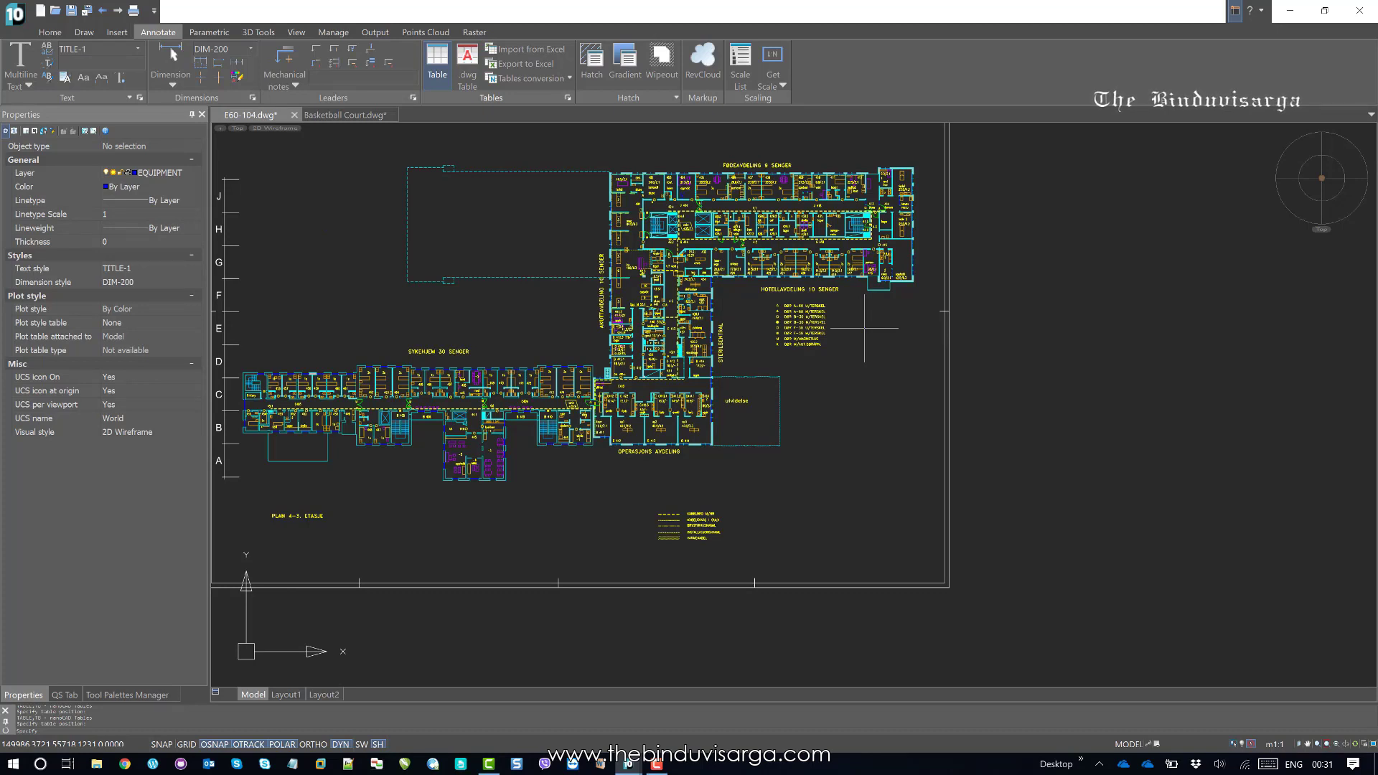
key("Escape")
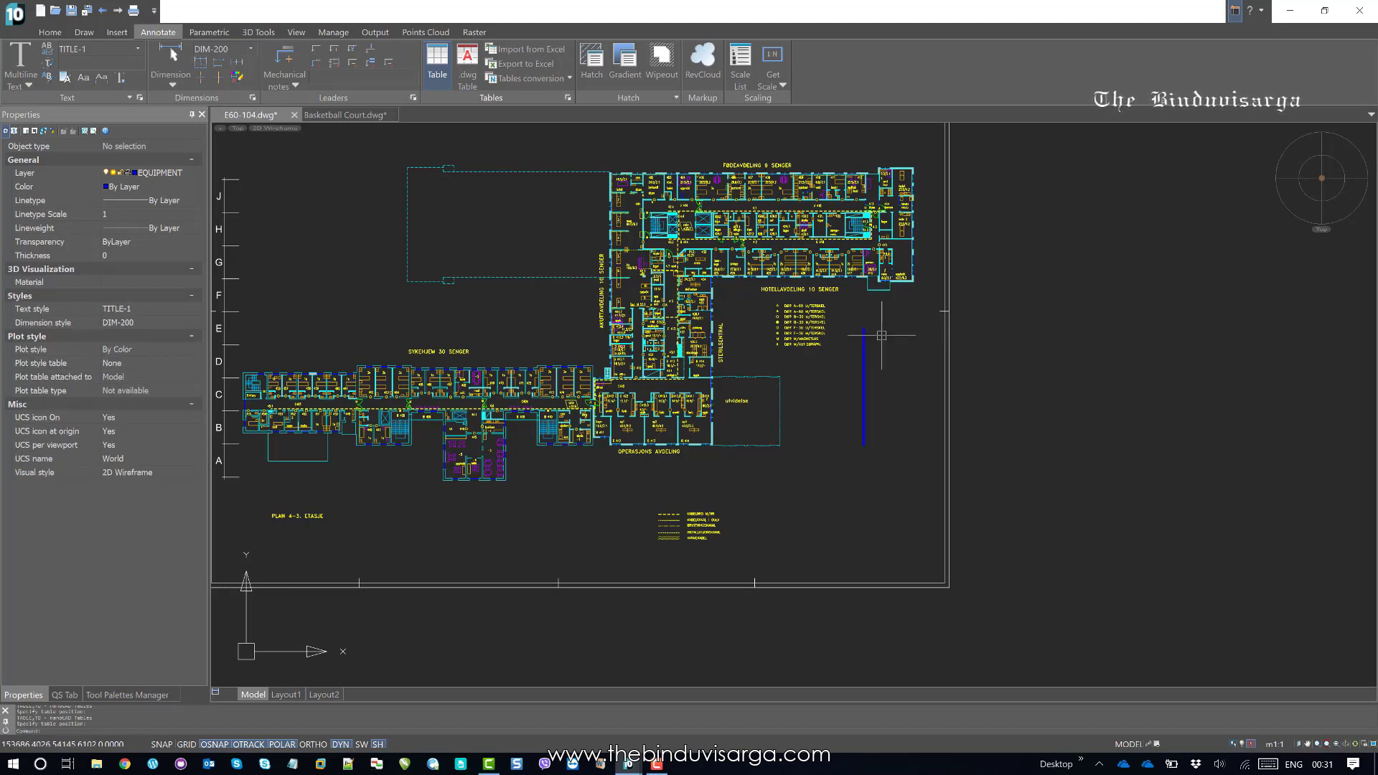
Step: Examine the rows and columns of the line table extracted from the floor plan, across to the Note column
scroll(882, 335, "up", 6)
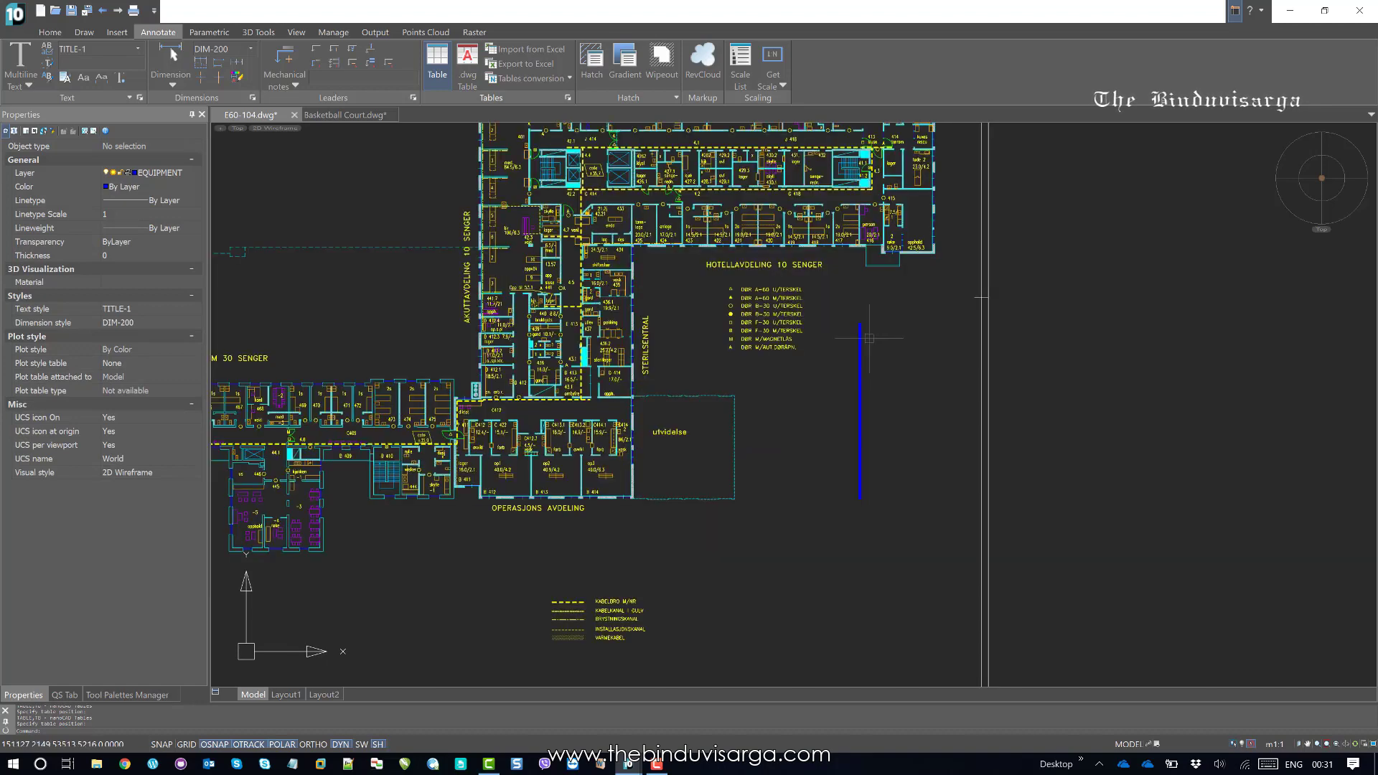
scroll(860, 323, "up", 8)
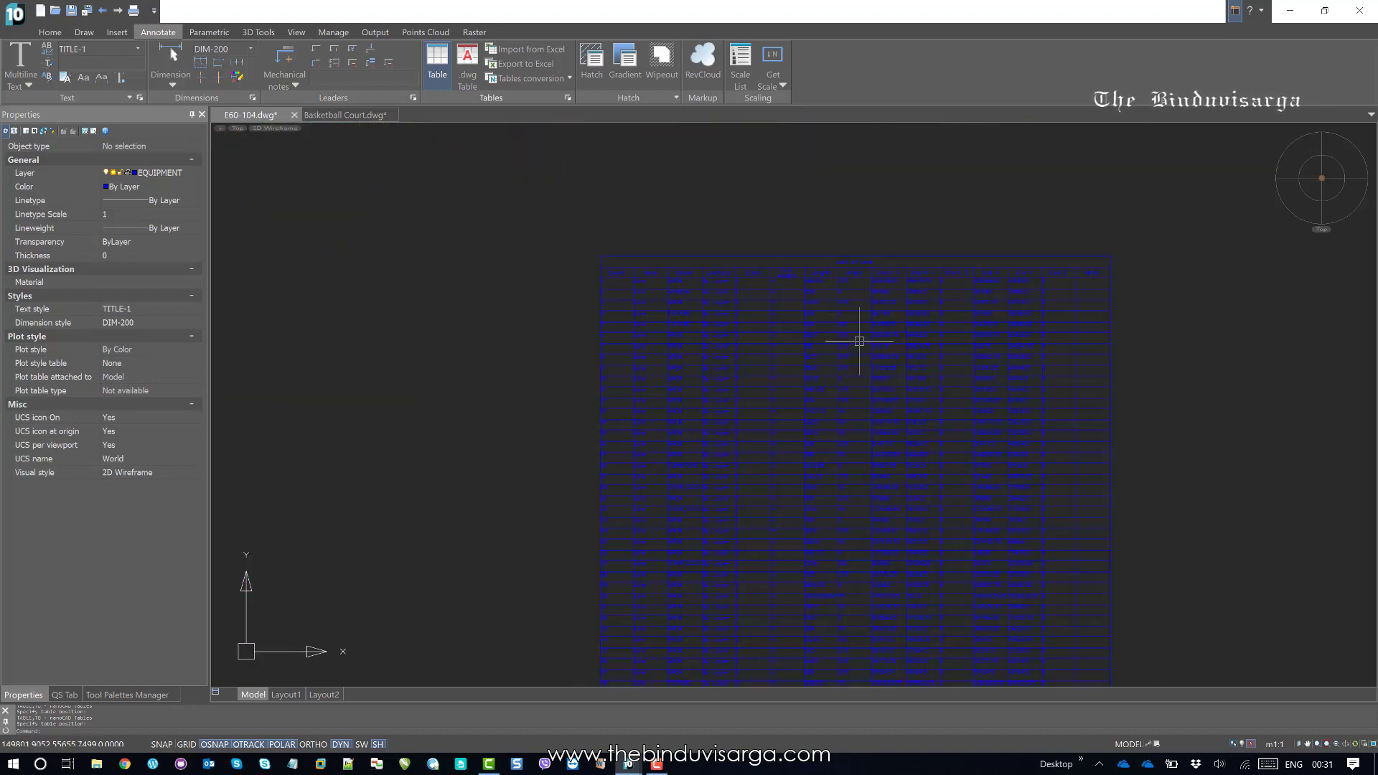
scroll(579, 252, "up", 3)
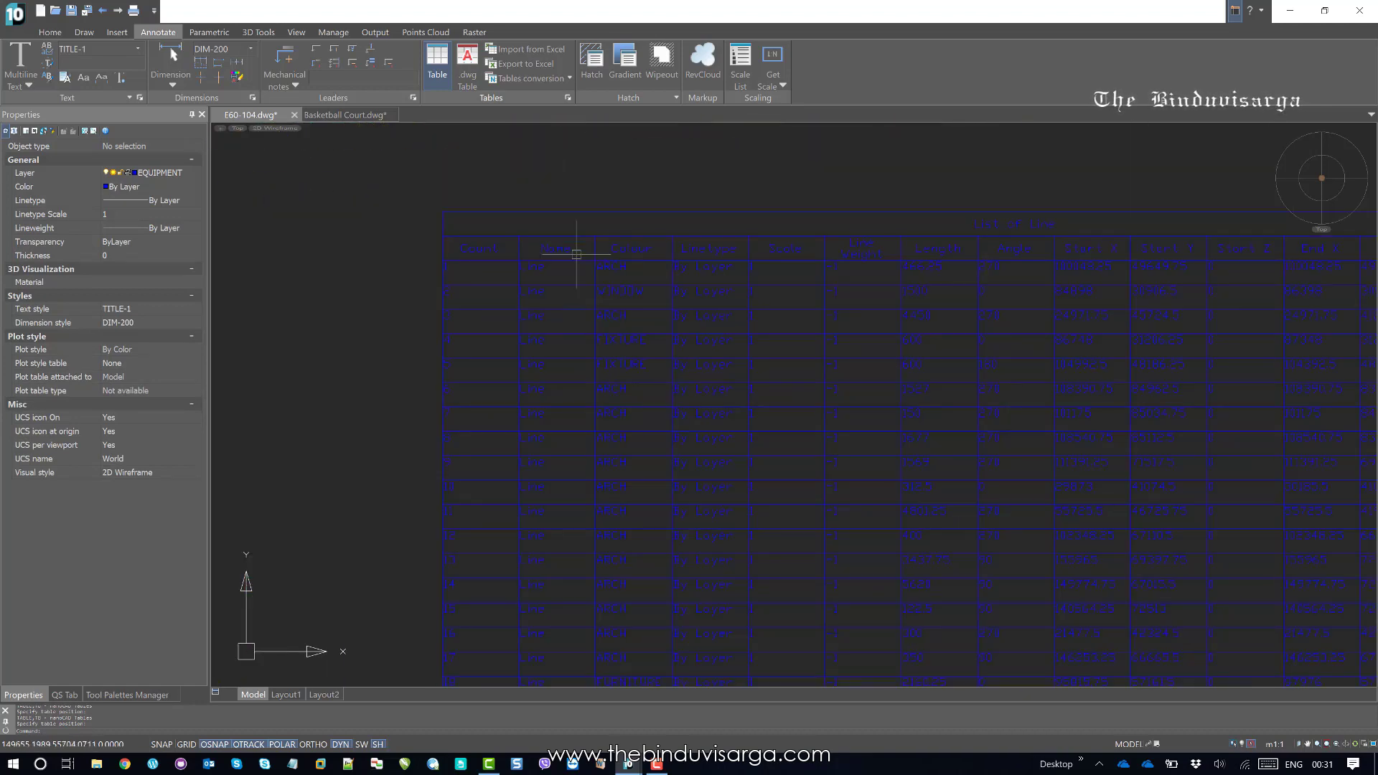
middle_click_drag(677, 262, 438, 345)
middle_click_drag(944, 357, 767, 348)
scroll(942, 328, "up", 1)
scroll(919, 328, "down", 8)
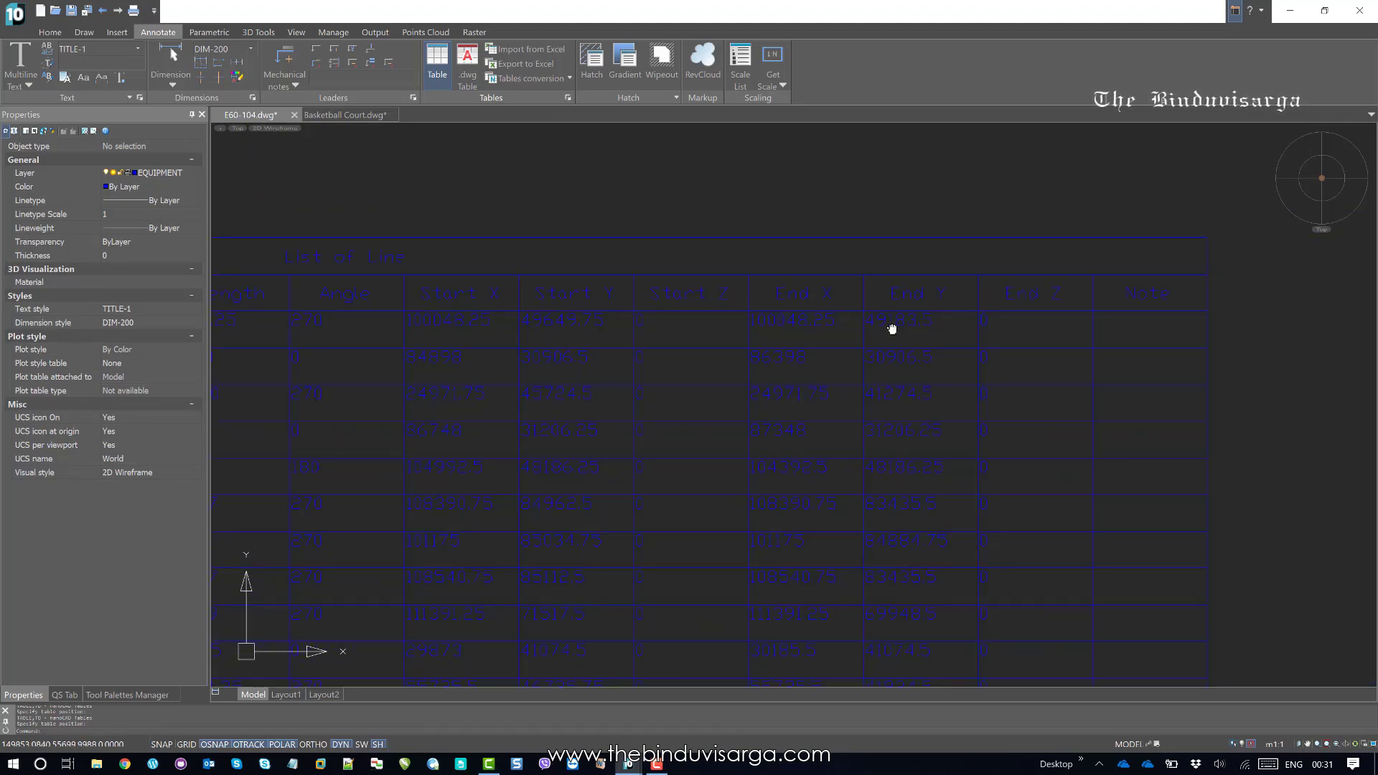
Step: Examine the extracted line table down to its last rows and its extent beside the floor plan
middle_click_drag(833, 546, 837, 337)
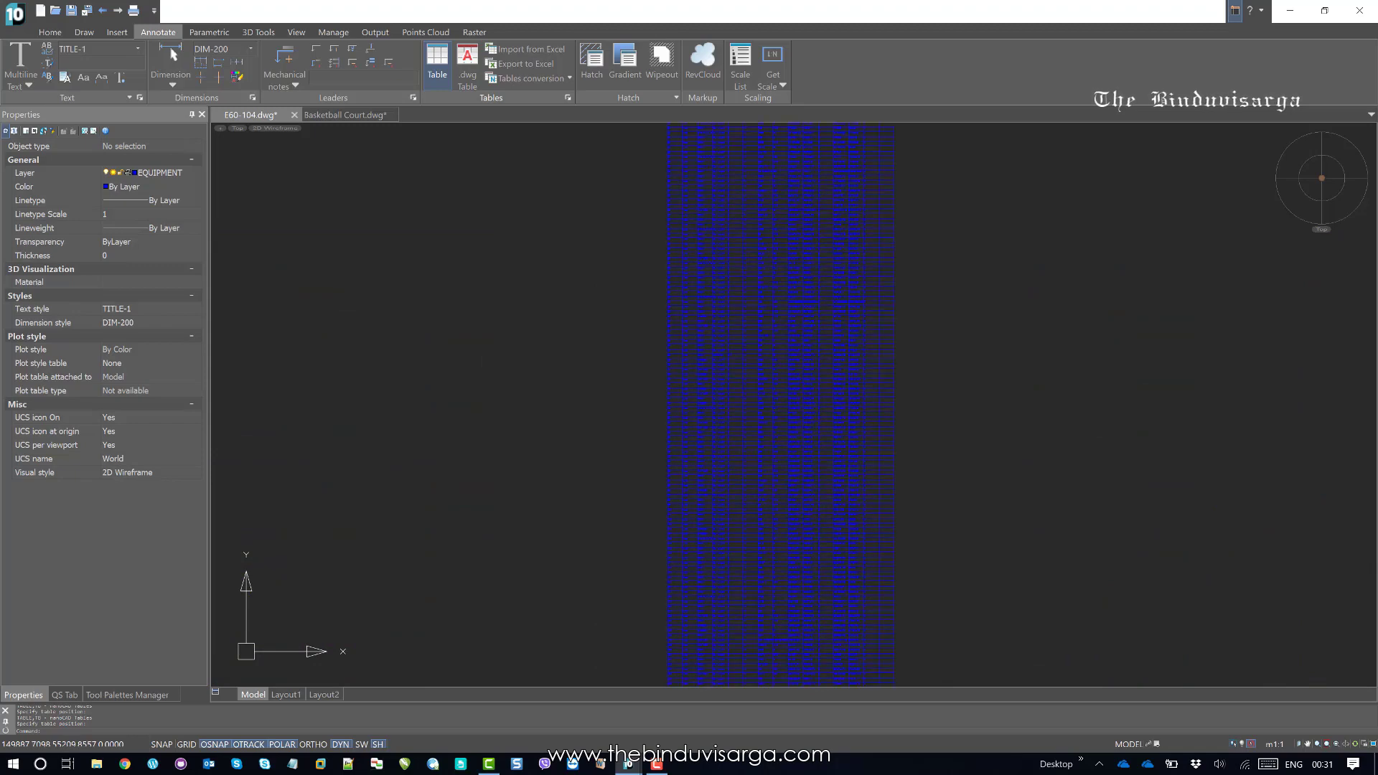
middle_click_drag(876, 560, 883, 333)
scroll(879, 323, "down", 10)
mouse_move(913, 492)
middle_mouse_down()
mouse_move(935, 571)
mouse_move(911, 514)
mouse_move(950, 354)
middle_mouse_up()
scroll(950, 354, "down", 6)
scroll(903, 437, "up", 10)
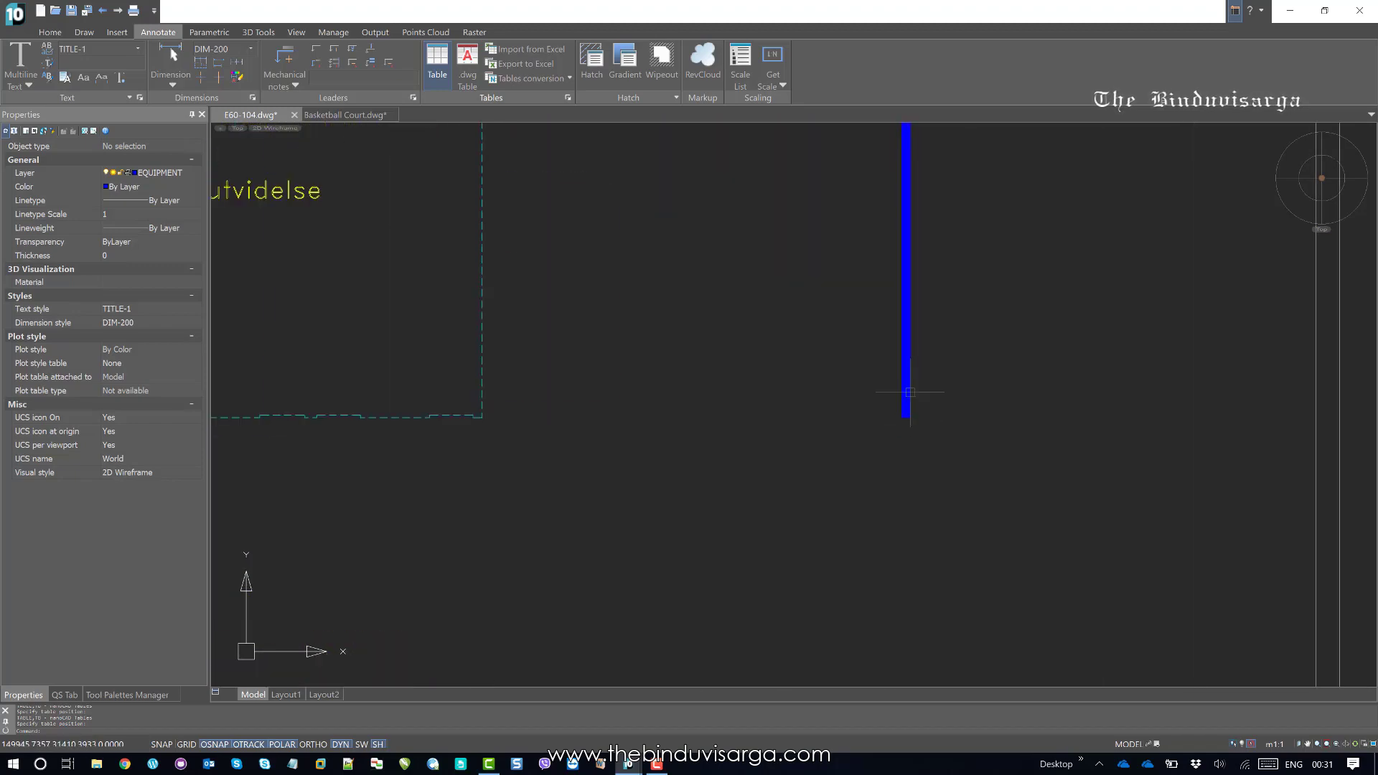
scroll(913, 610, "up", 3)
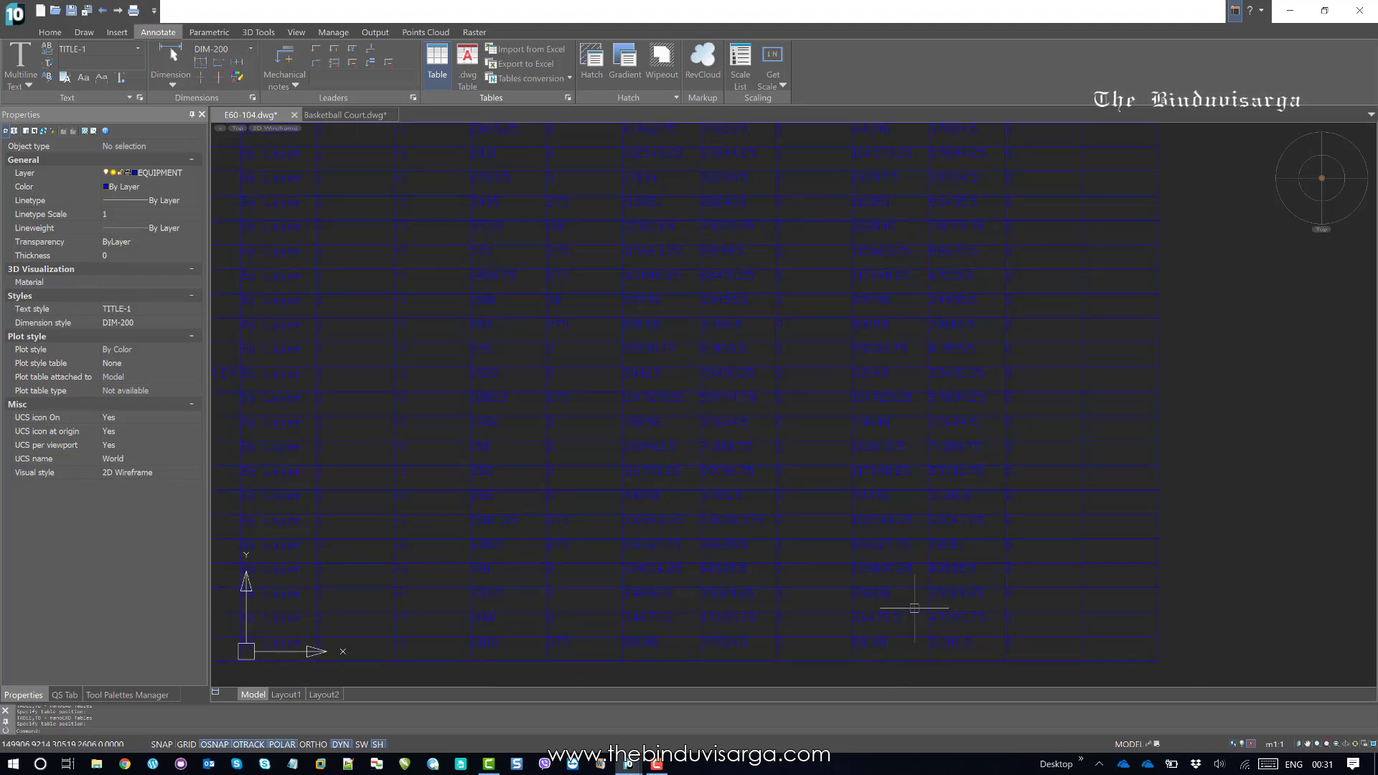
scroll(916, 579, "down", 8)
scroll(939, 590, "down", 6)
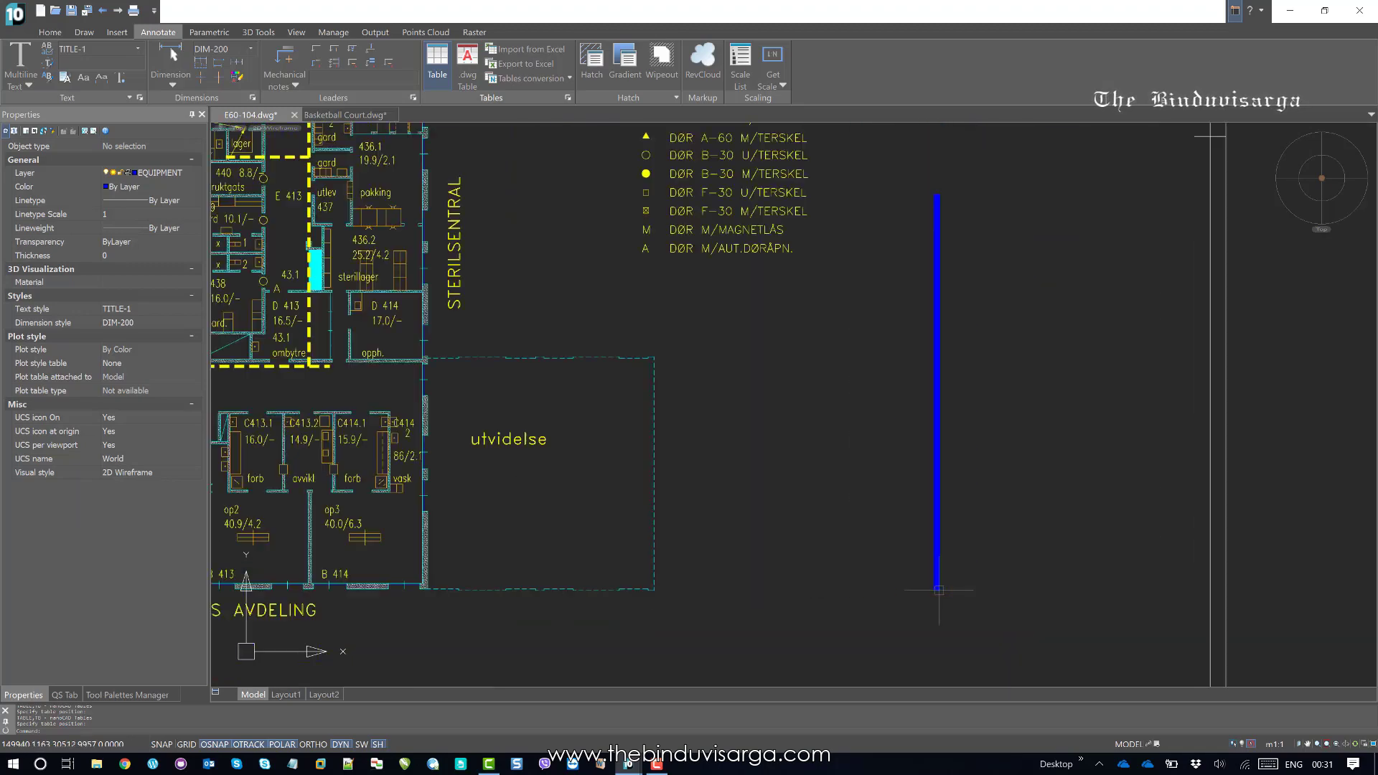
scroll(904, 430, "up", 3)
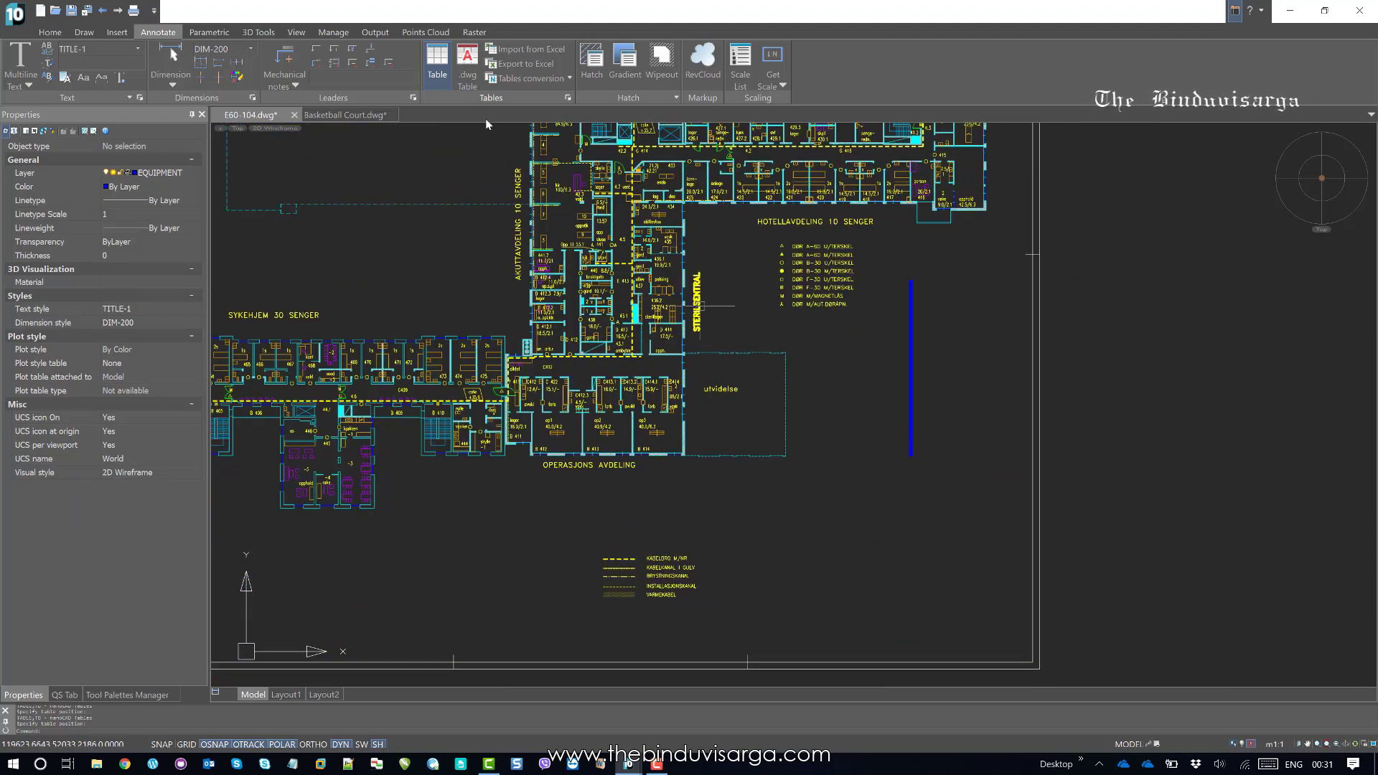
Step: Start a new object based report table and select all Arc objects of the floor plan as its source
left_click(437, 63)
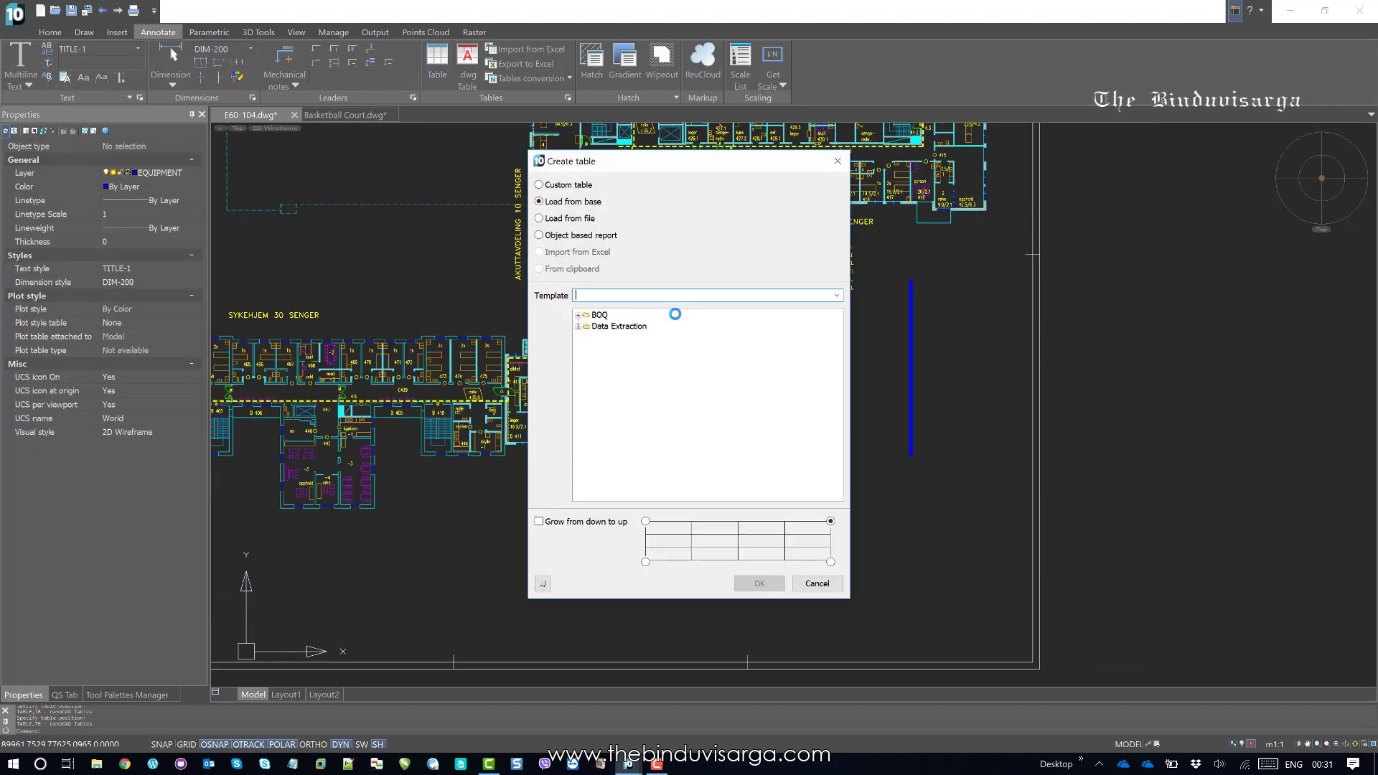
left_click(565, 239)
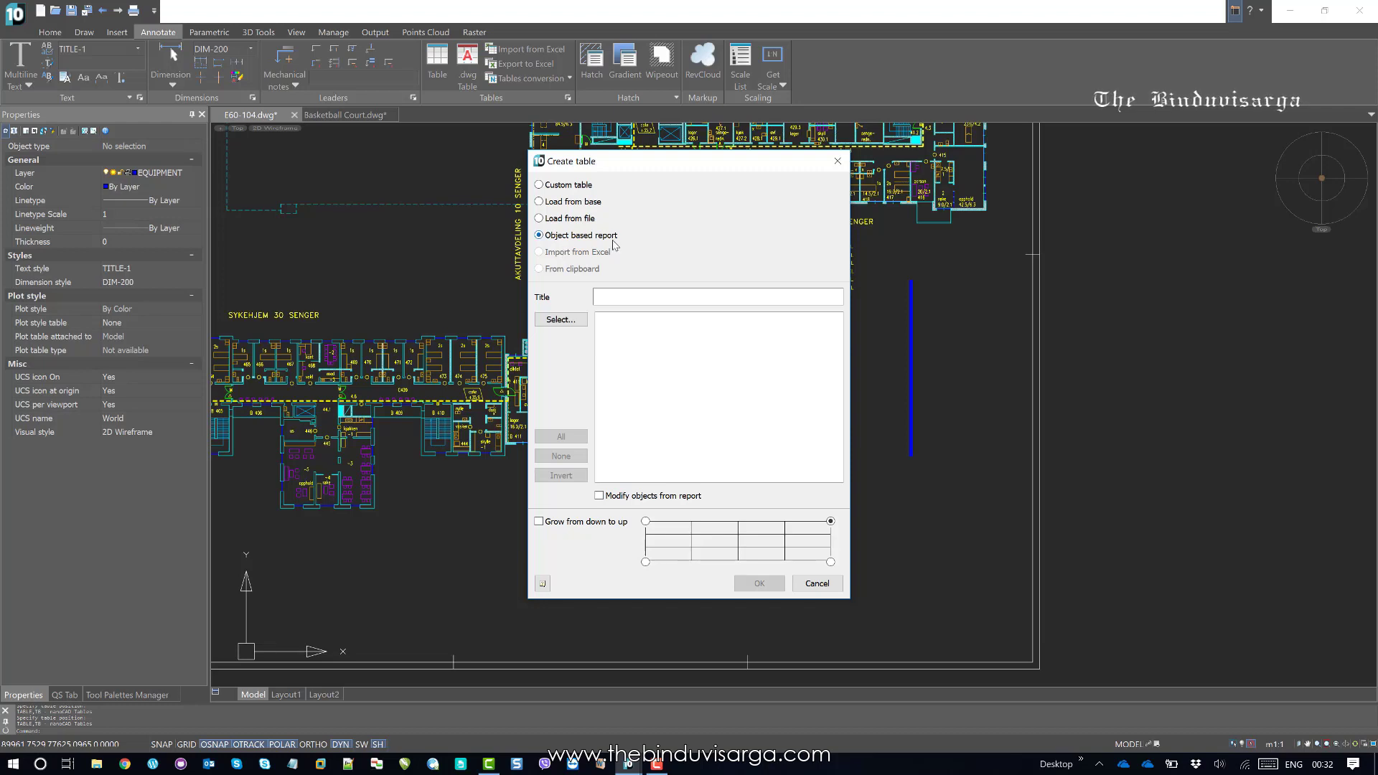
left_click(565, 322)
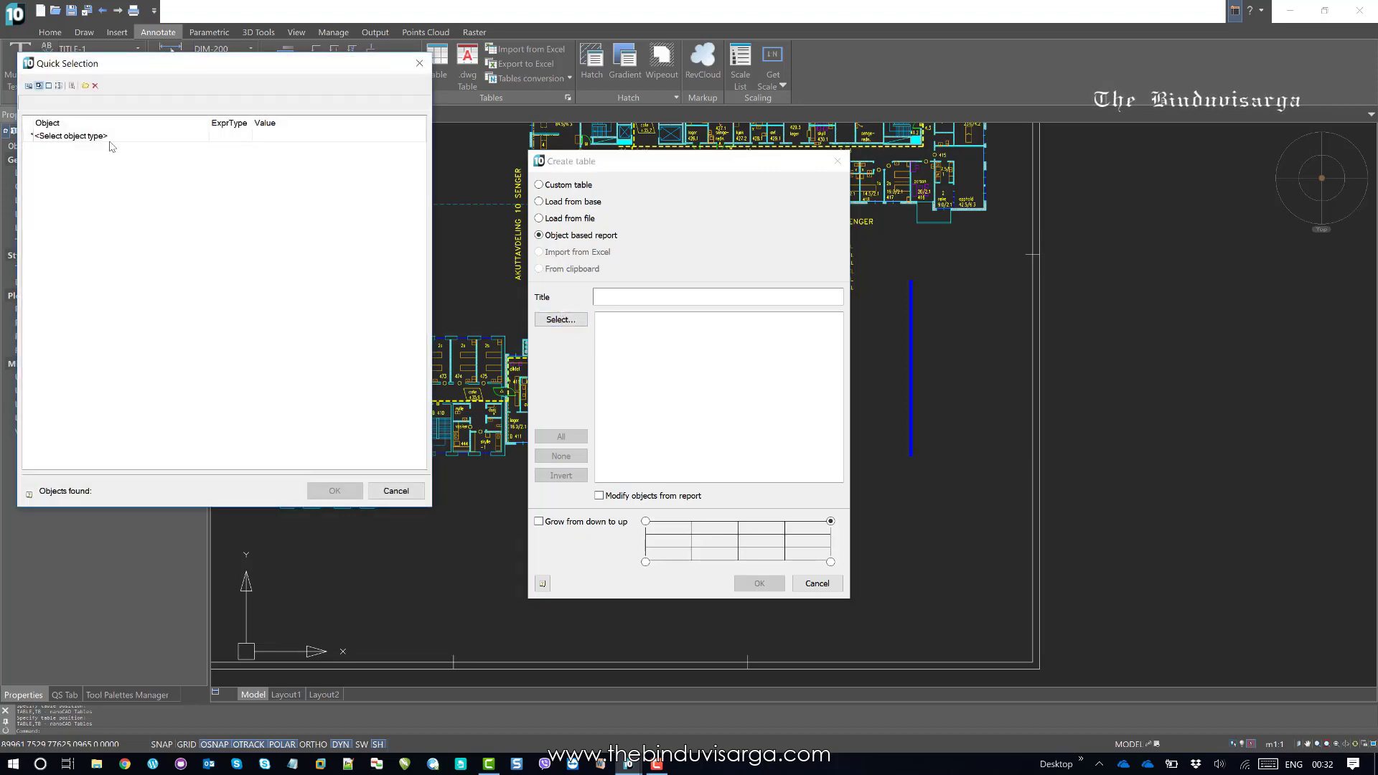
left_click(112, 140)
left_click(112, 140)
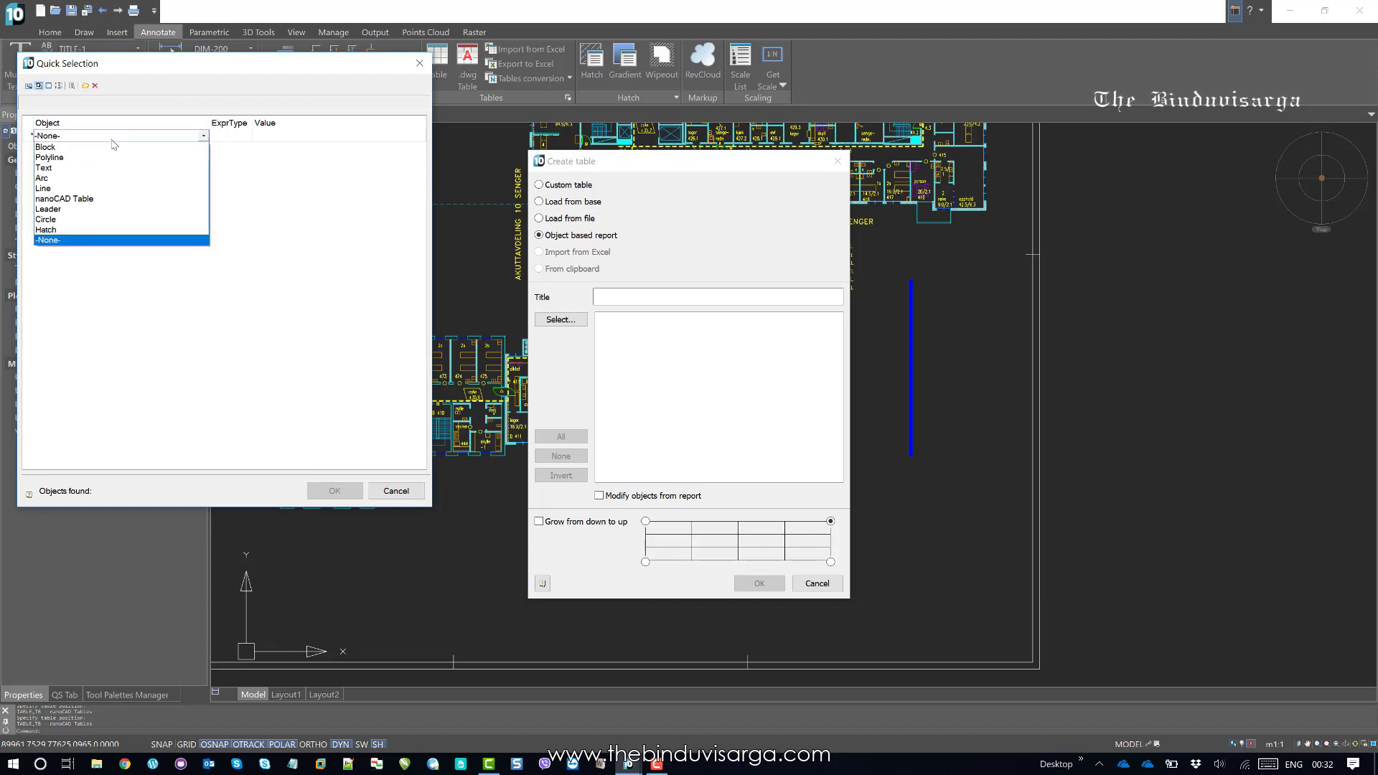
left_click(105, 181)
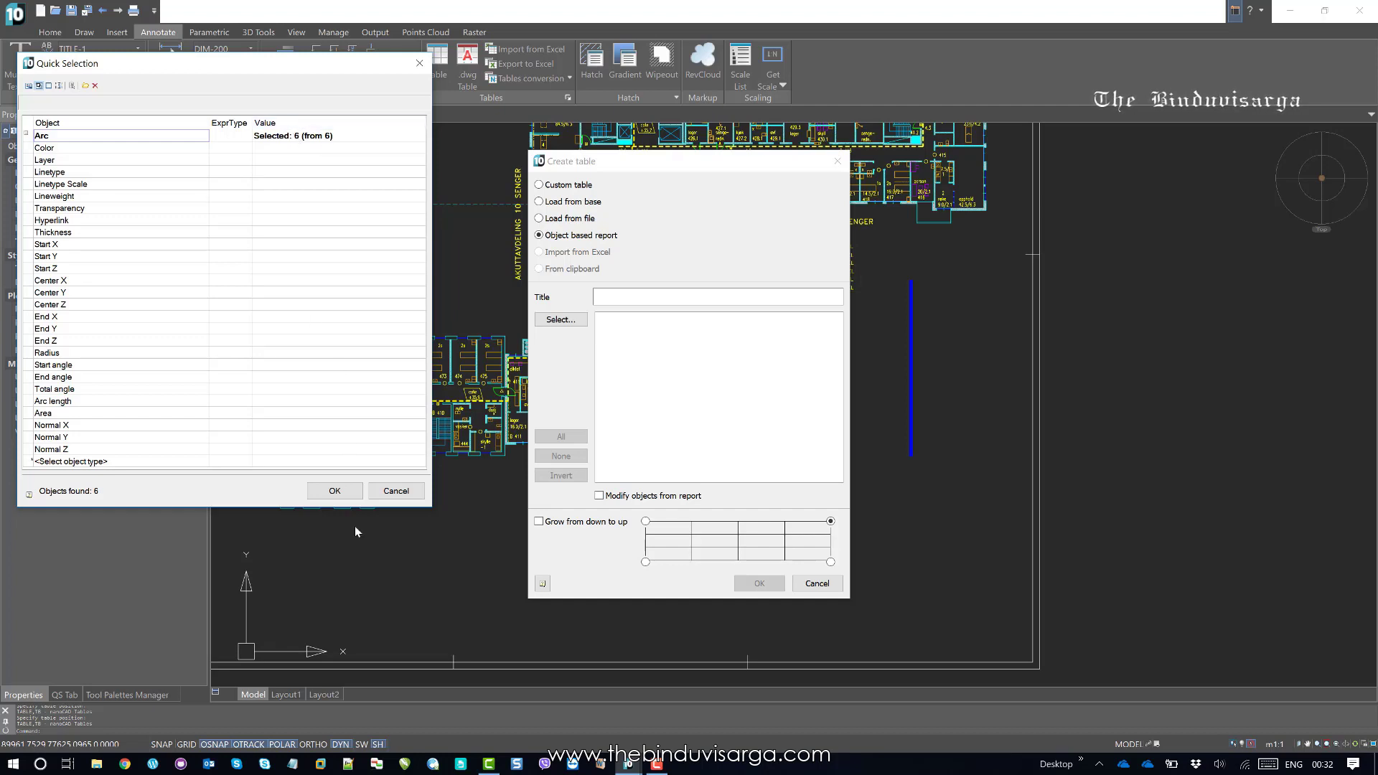
left_click(336, 492)
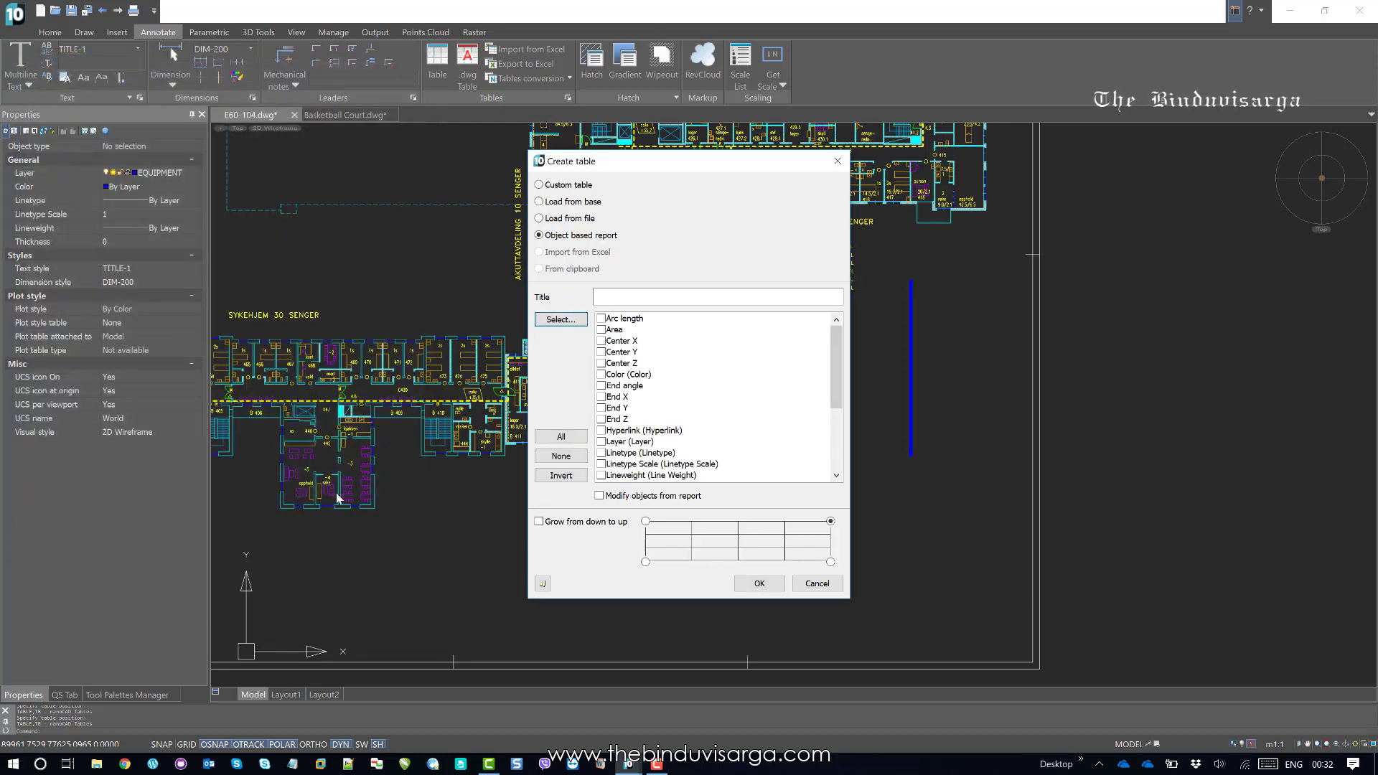
Step: Title the report "List of Arcs" and include Arc length, Center X, Center Y, Center Z and Color as columns
left_click(644, 297)
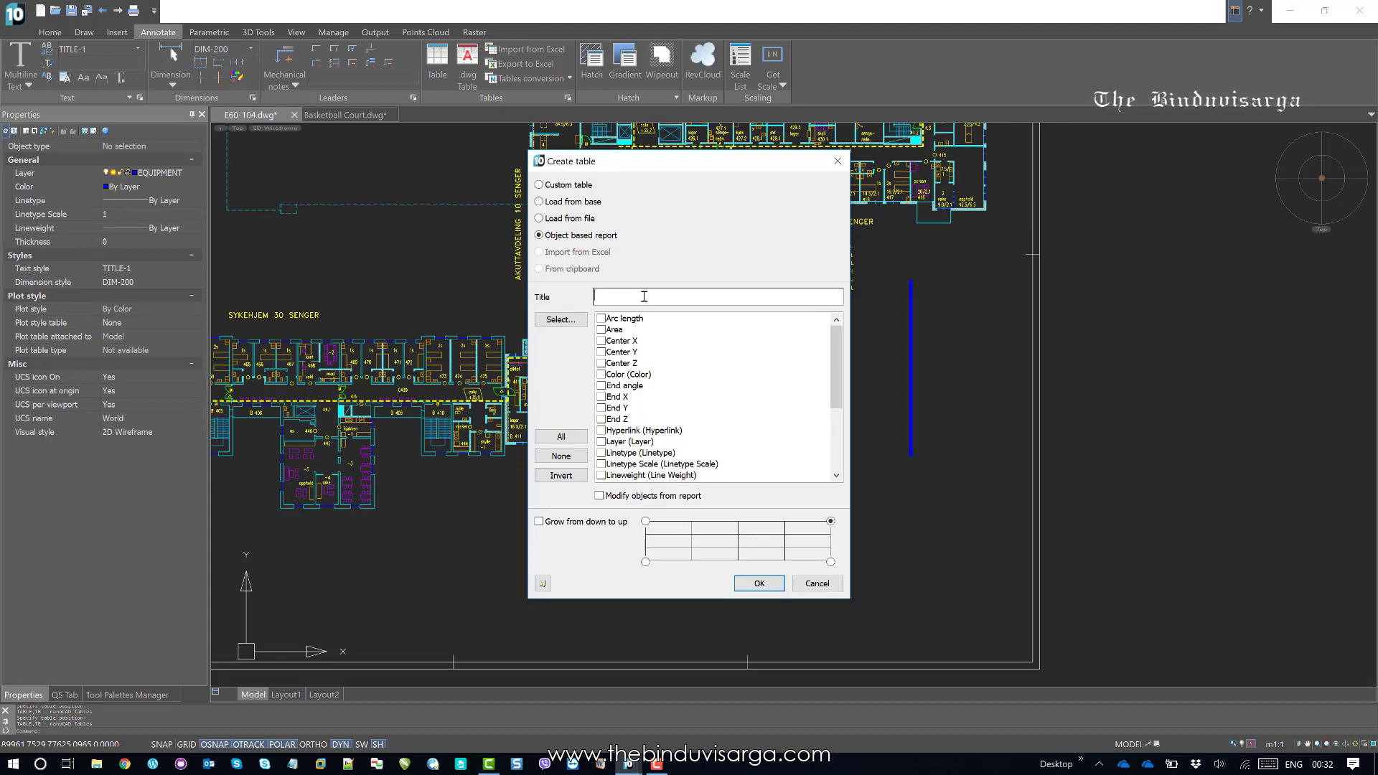
type("List of Arcs")
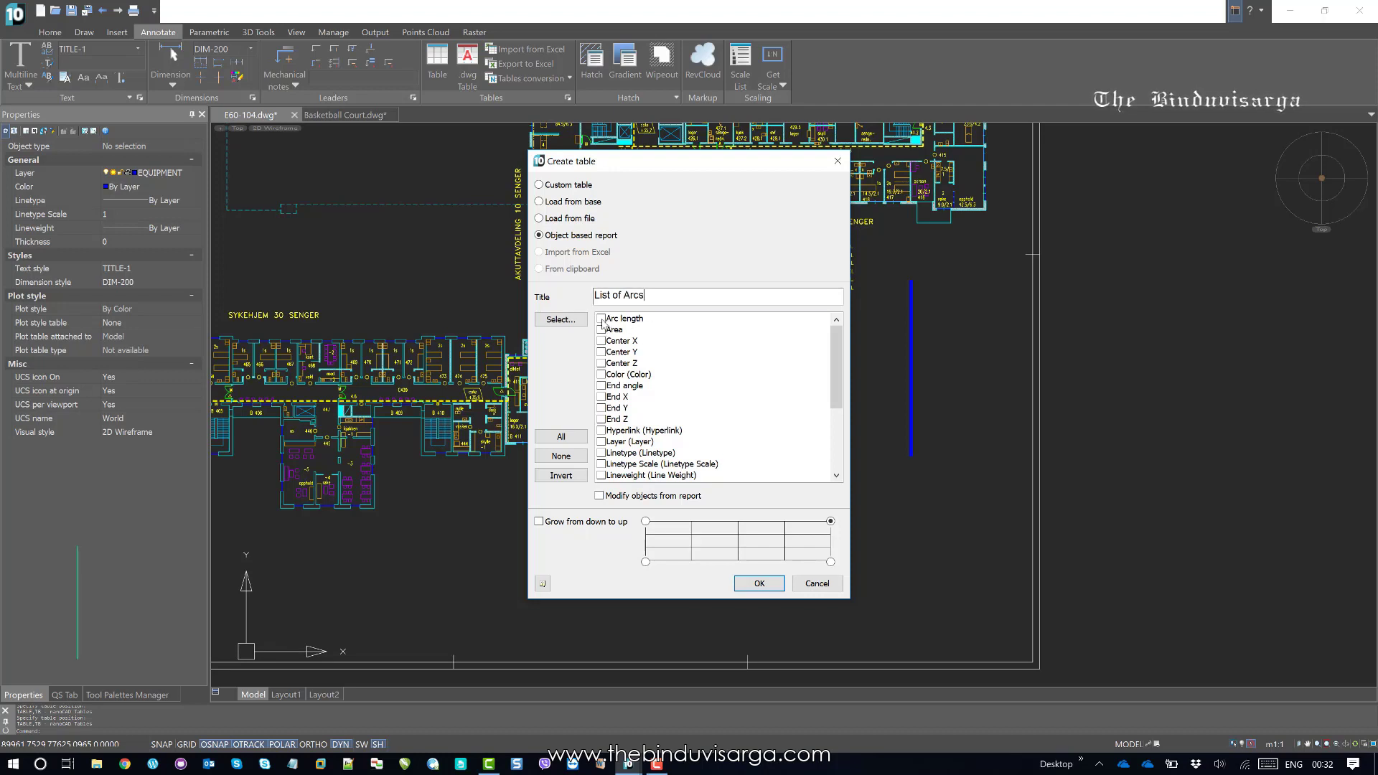
left_click(602, 320)
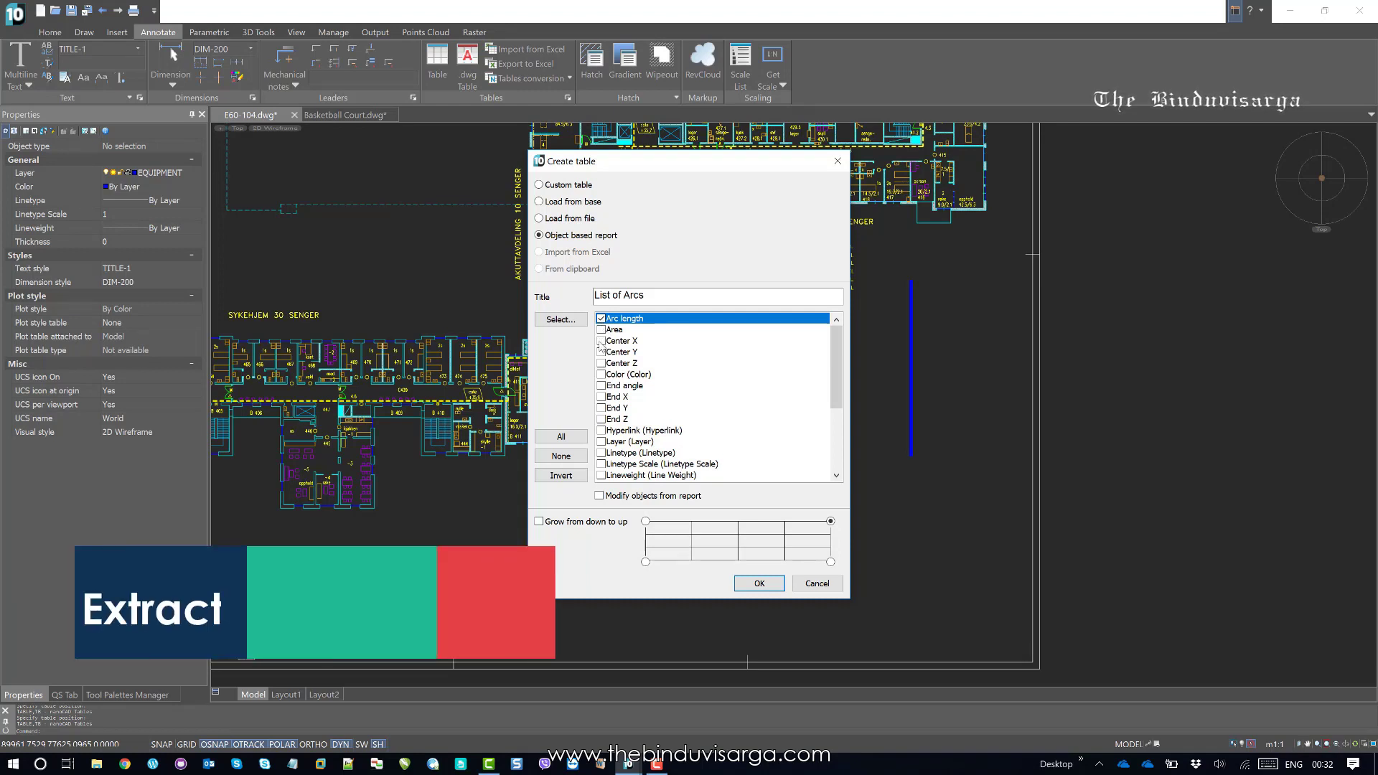
left_click(602, 342)
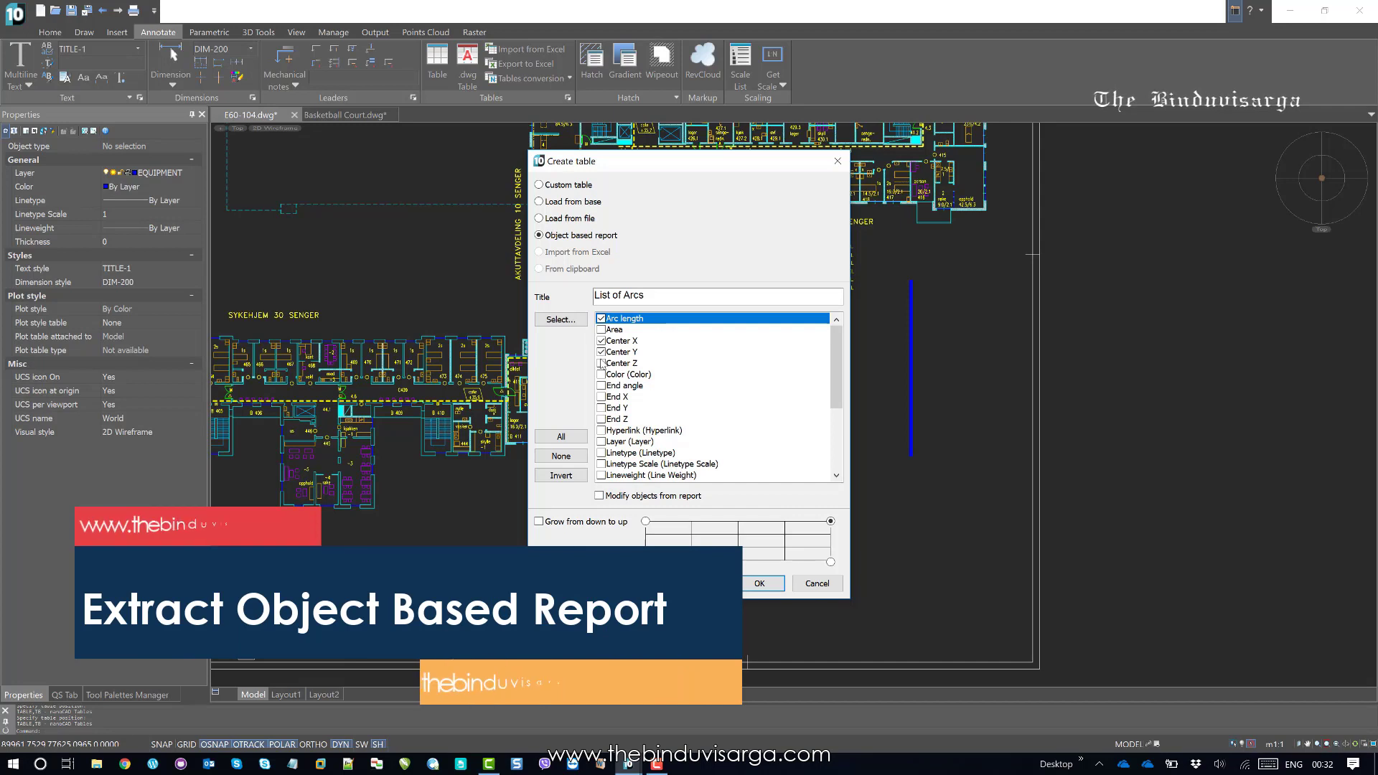
left_click(601, 364)
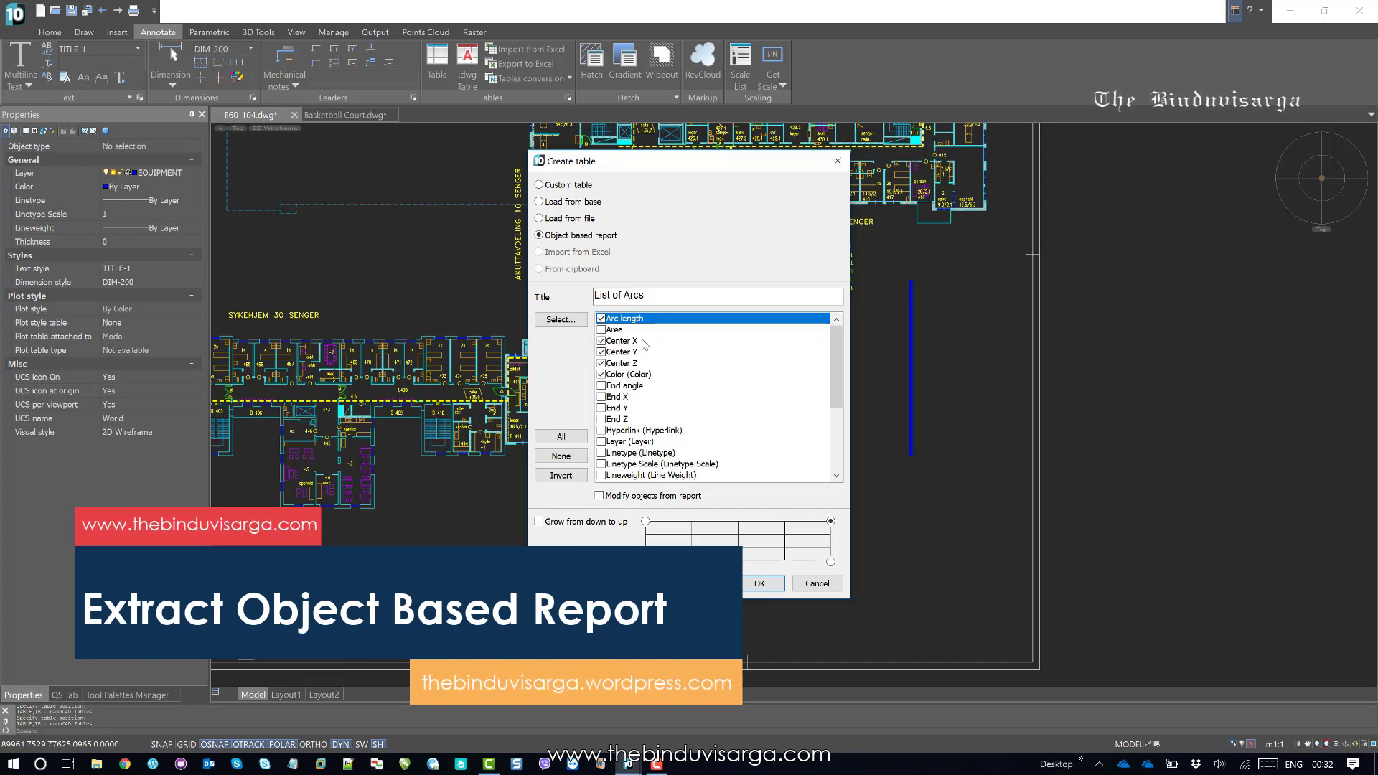
Step: Confirm the report settings and place the List of Arcs table between the utvidelse area and the line table
left_click(763, 584)
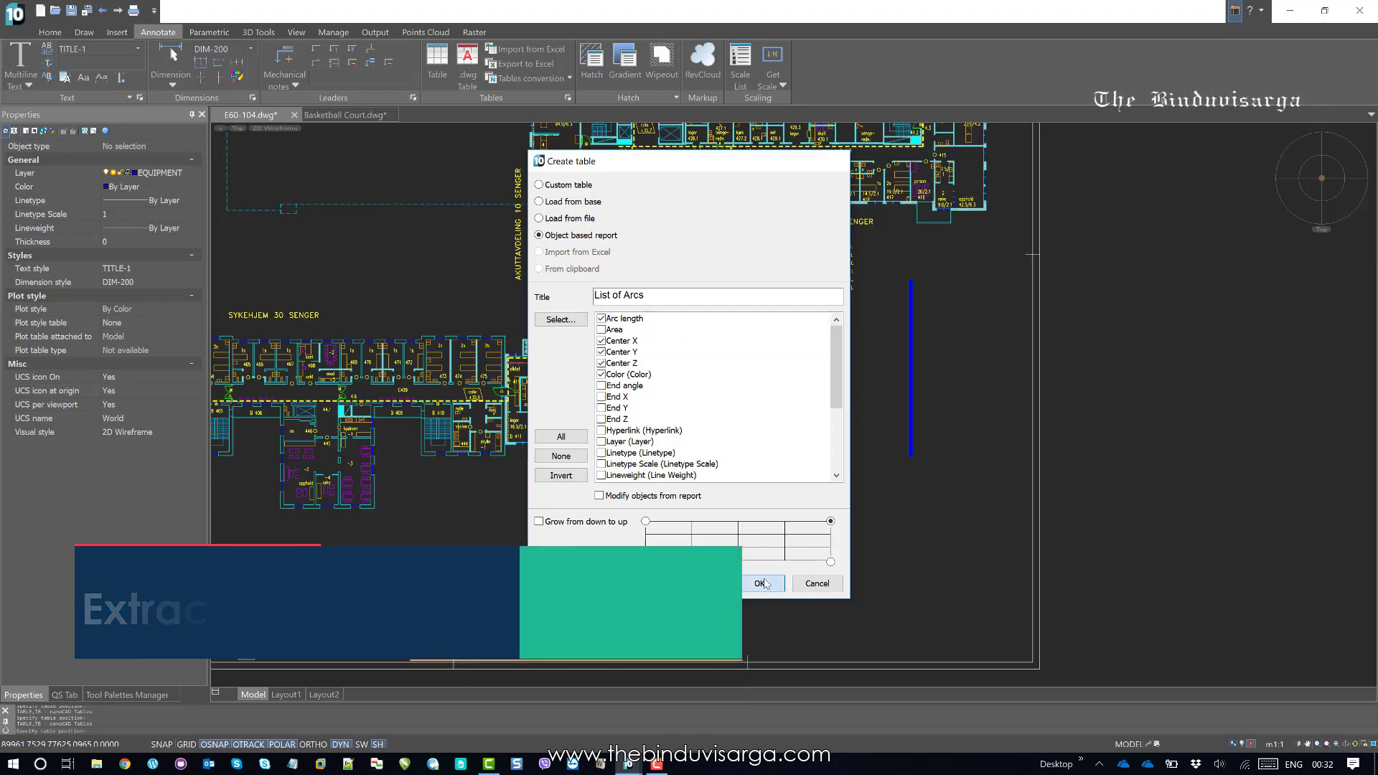
scroll(876, 394, "up", 4)
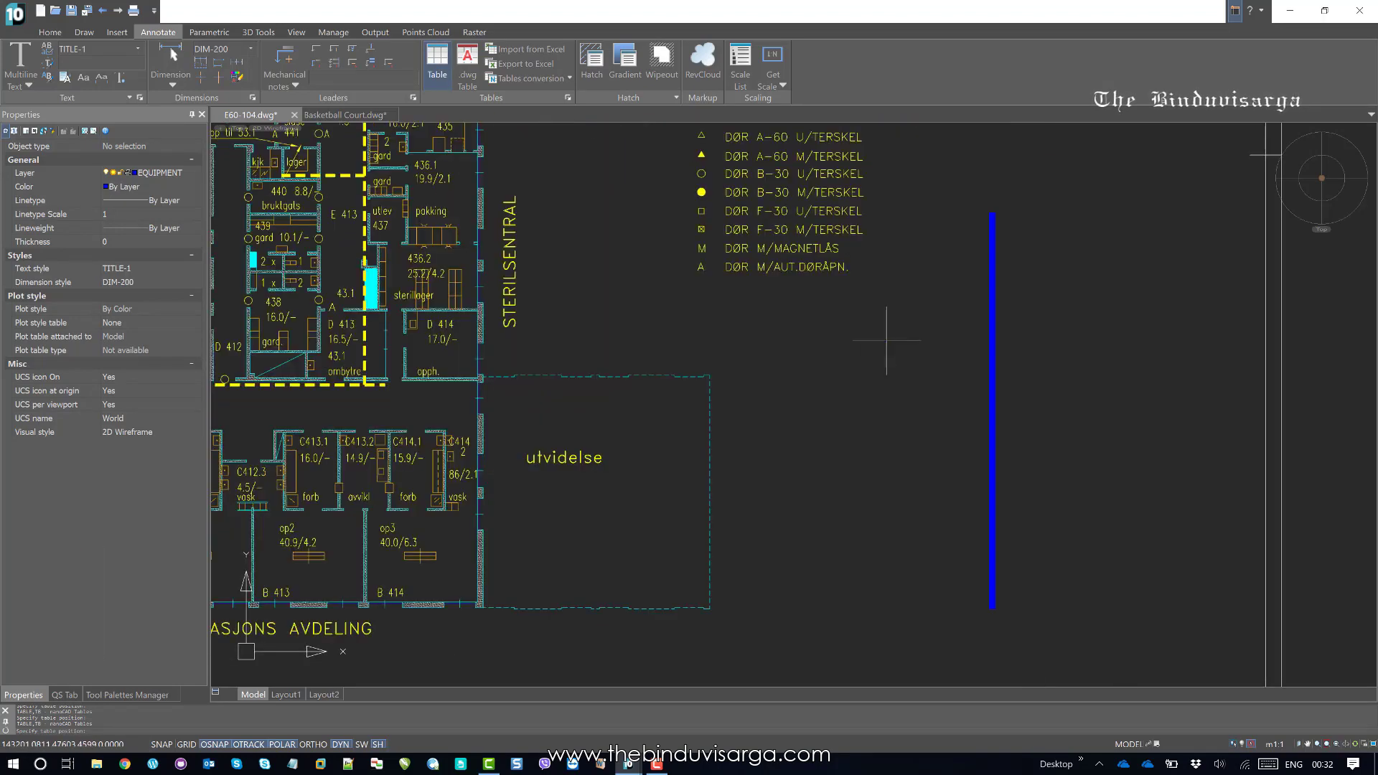
scroll(868, 339, "up", 4)
left_click(862, 338)
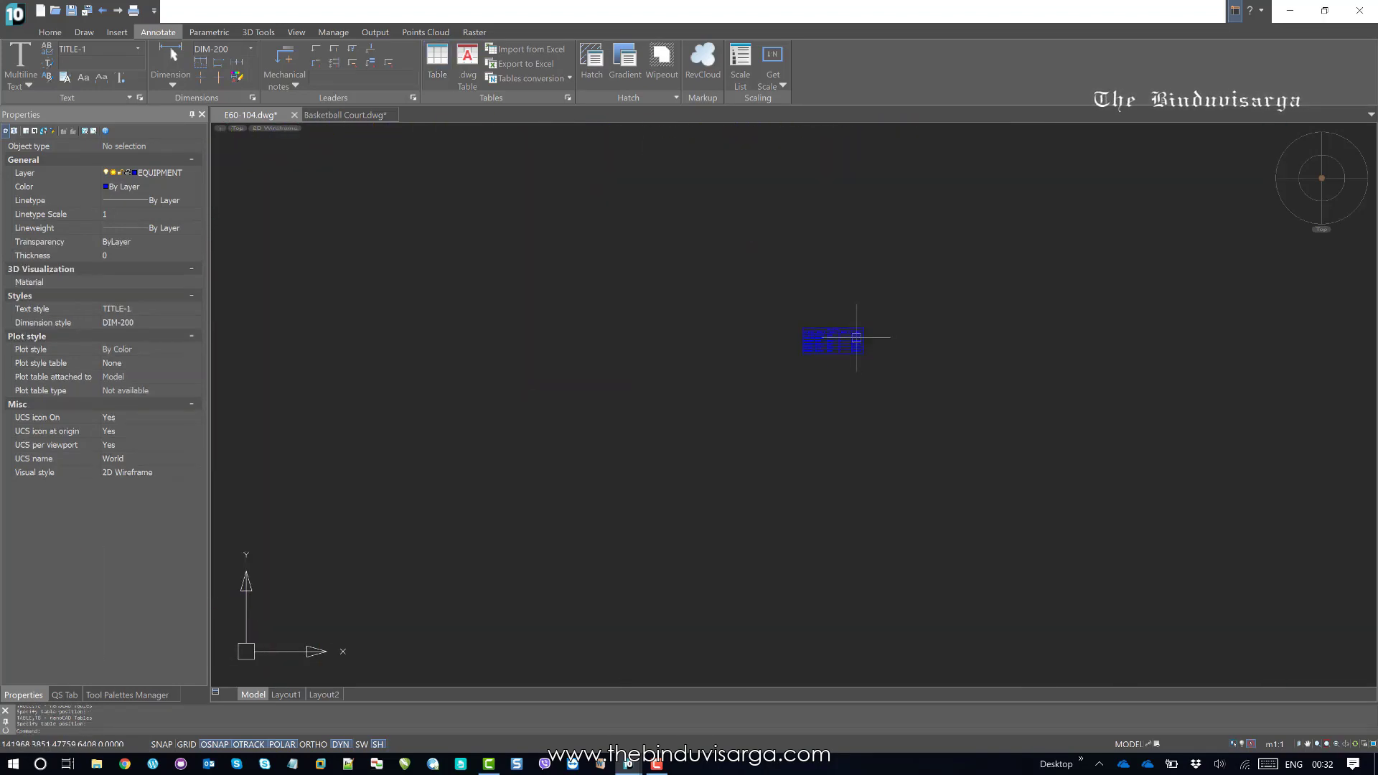
Step: Examine the arc length, center coordinate and color columns of the List of Arcs table, and its place in the plan
scroll(838, 338, "up", 3)
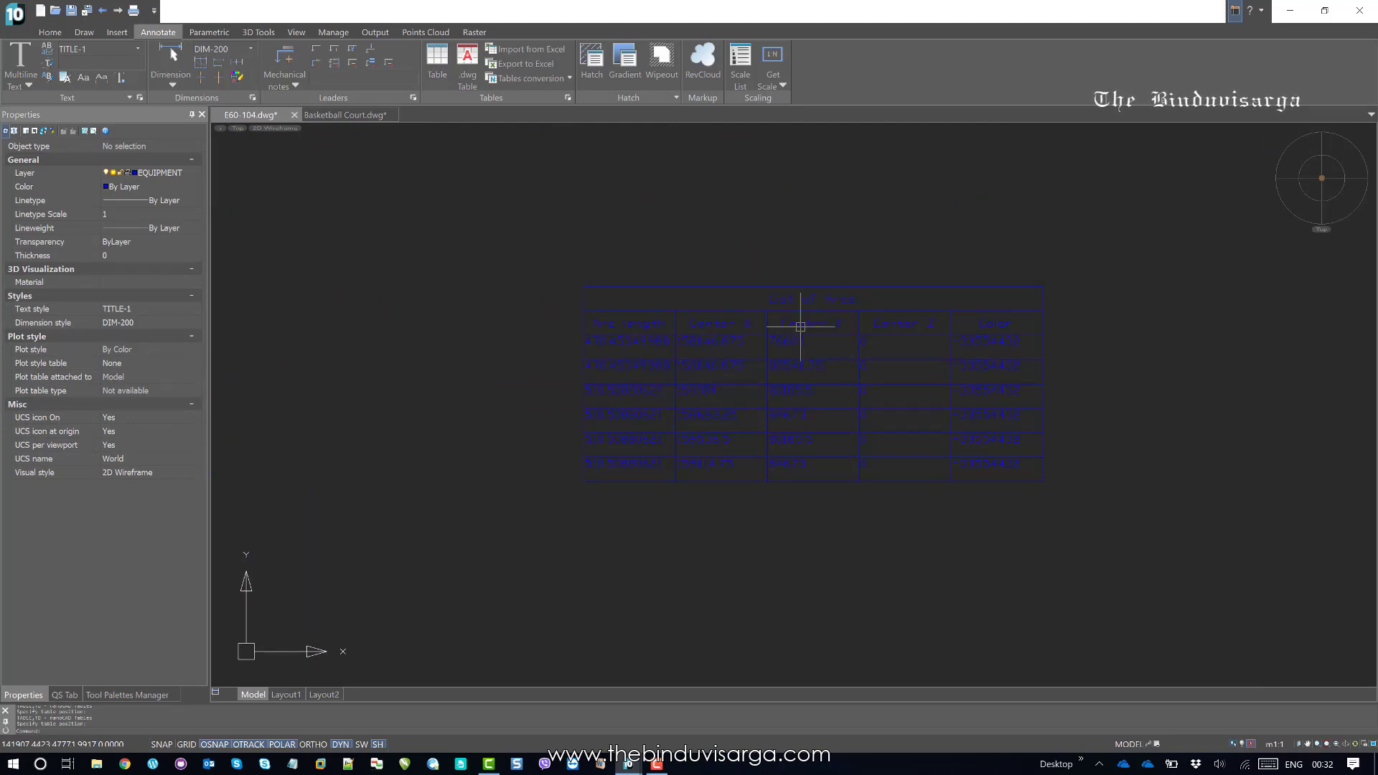
scroll(802, 331, "up", 3)
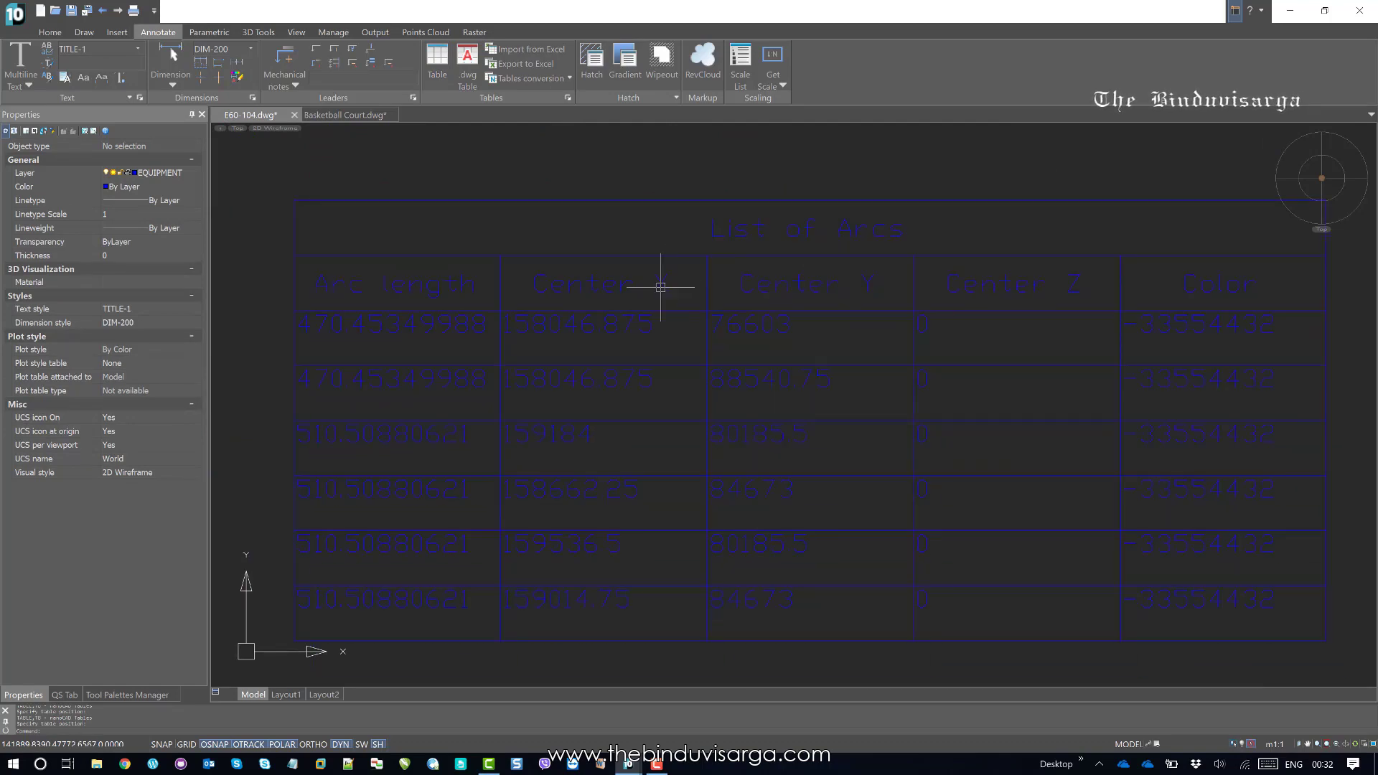
scroll(660, 287, "down", 2)
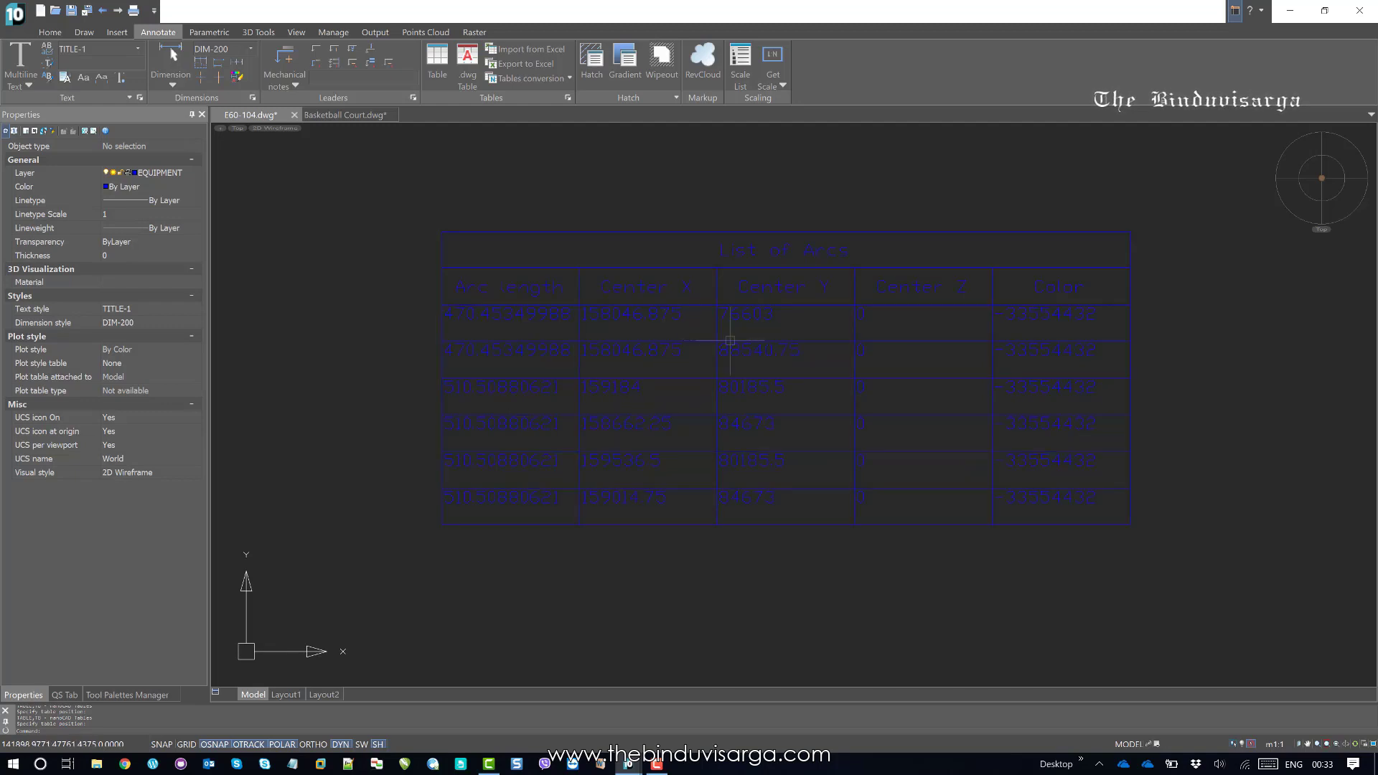
scroll(944, 331, "down", 5)
scroll(944, 330, "down", 8)
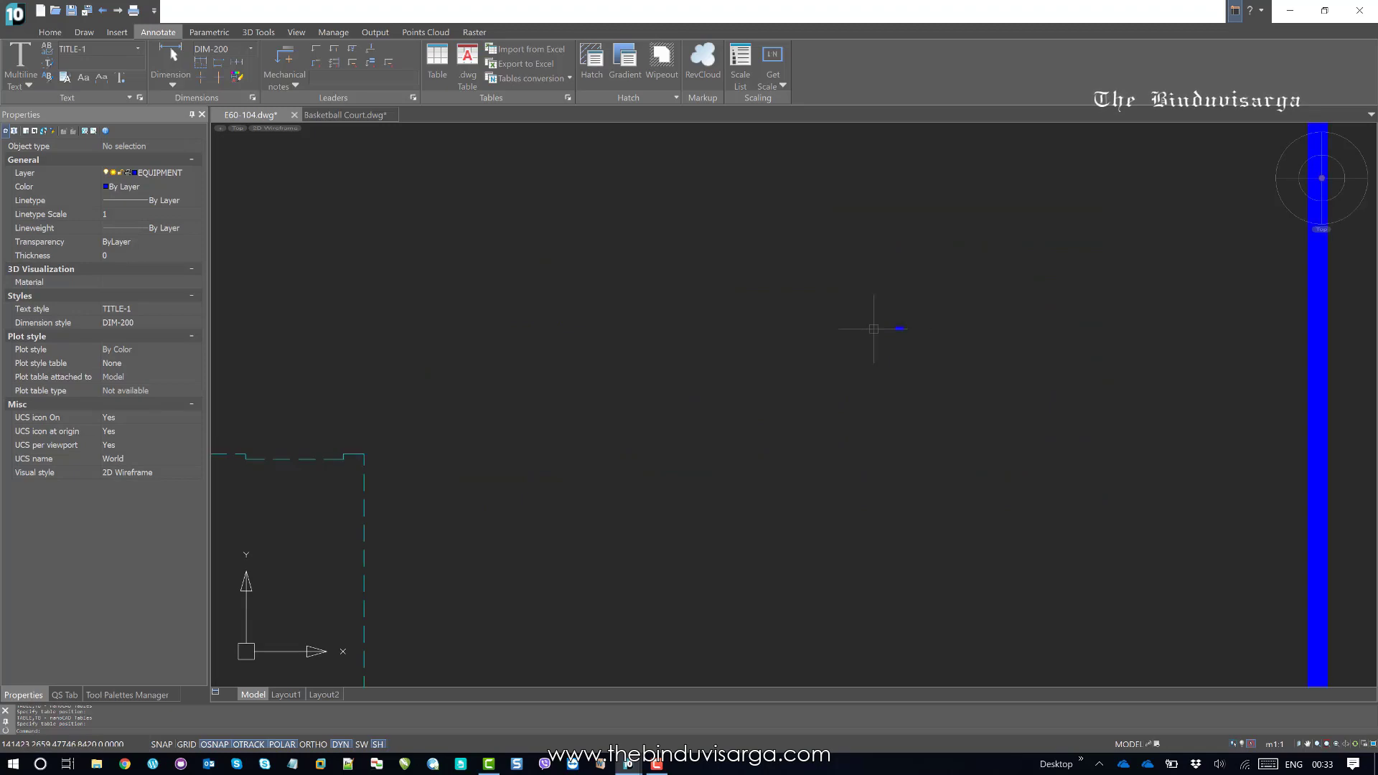
scroll(794, 332, "up", 6)
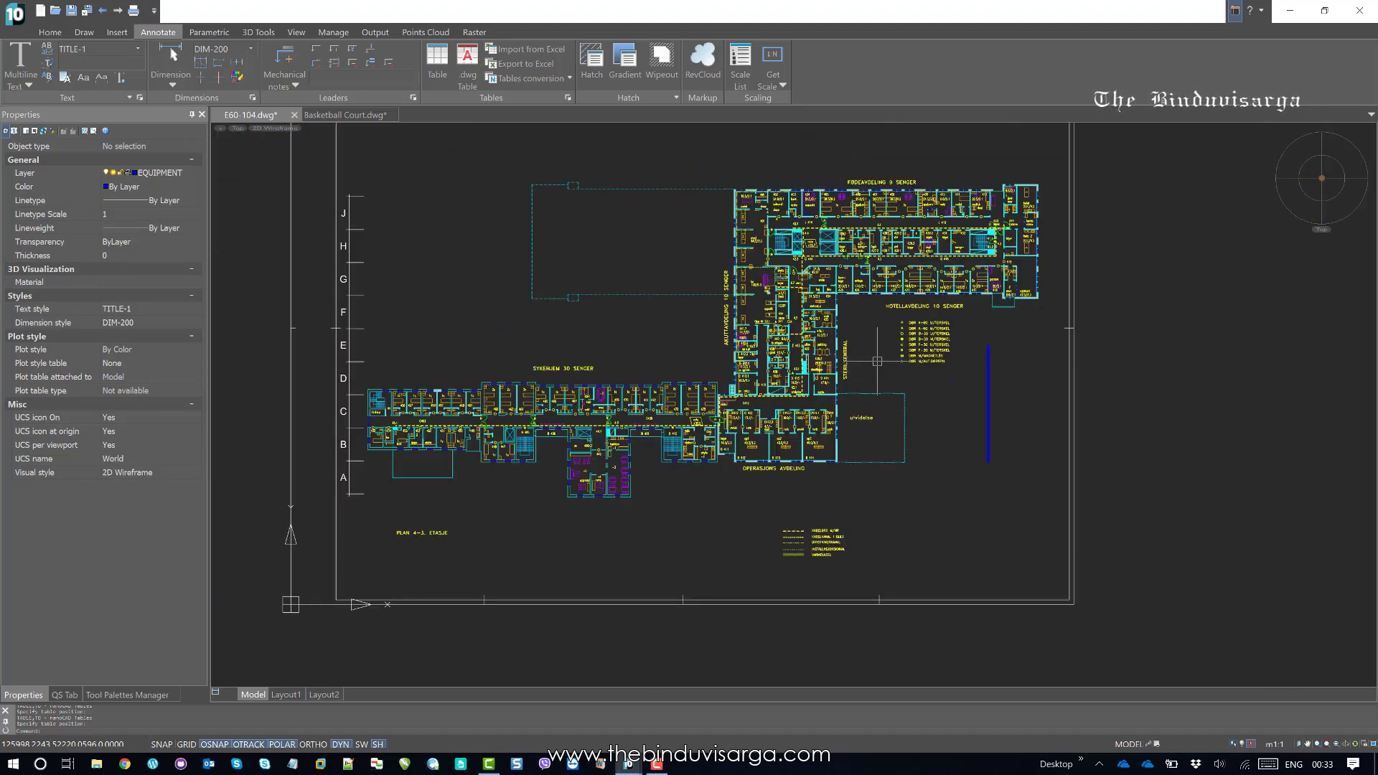